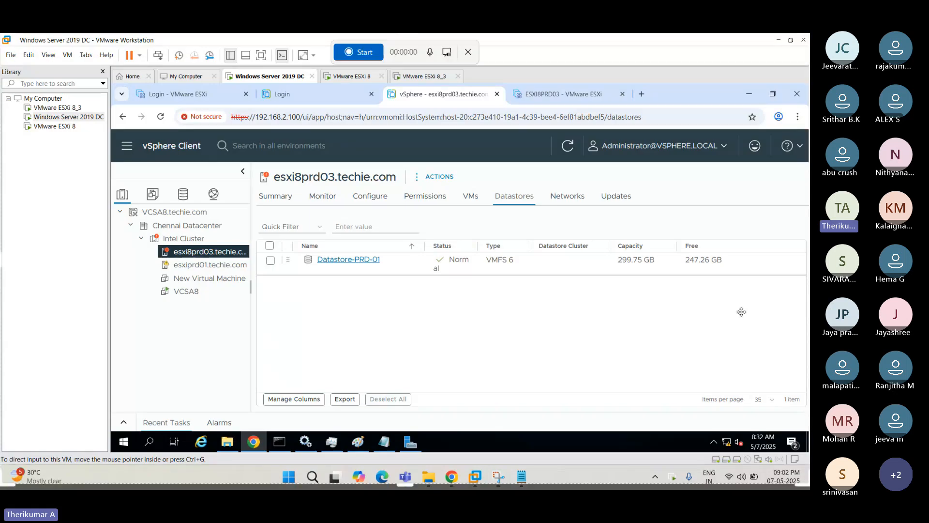
Show the Windows Server 2019 DC virtual machine in full screen and bring up the VM request notes in Notepad.
{"action": "left_click", "coordinate": [354, 52]}
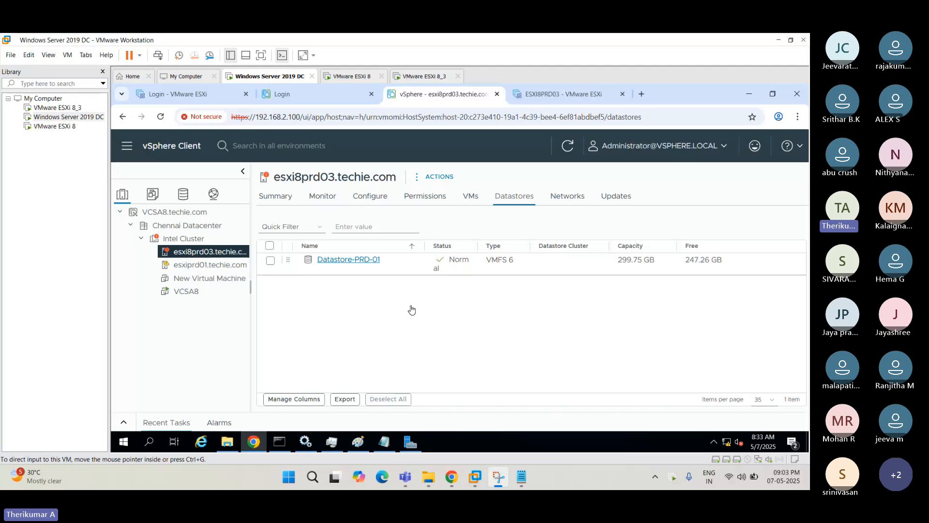
{"action": "double_click", "coordinate": [292, 71]}
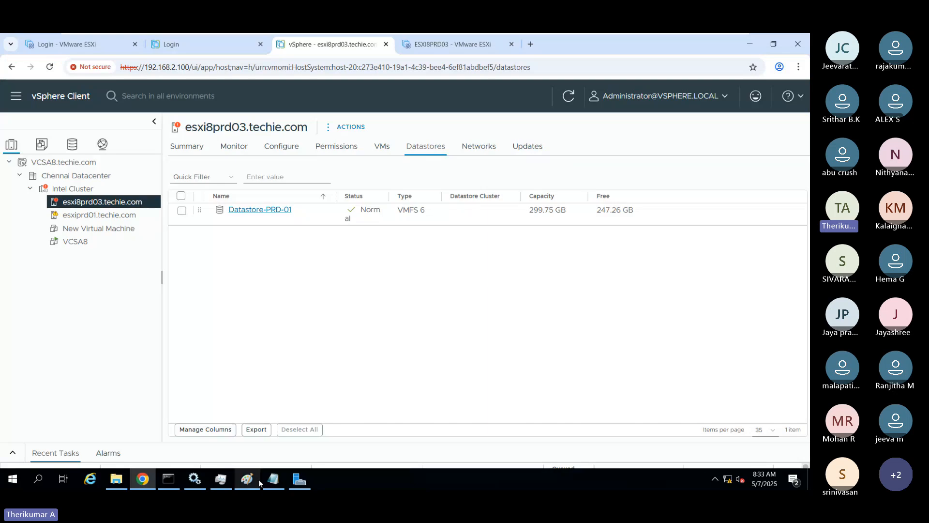
{"action": "left_click", "coordinate": [274, 480]}
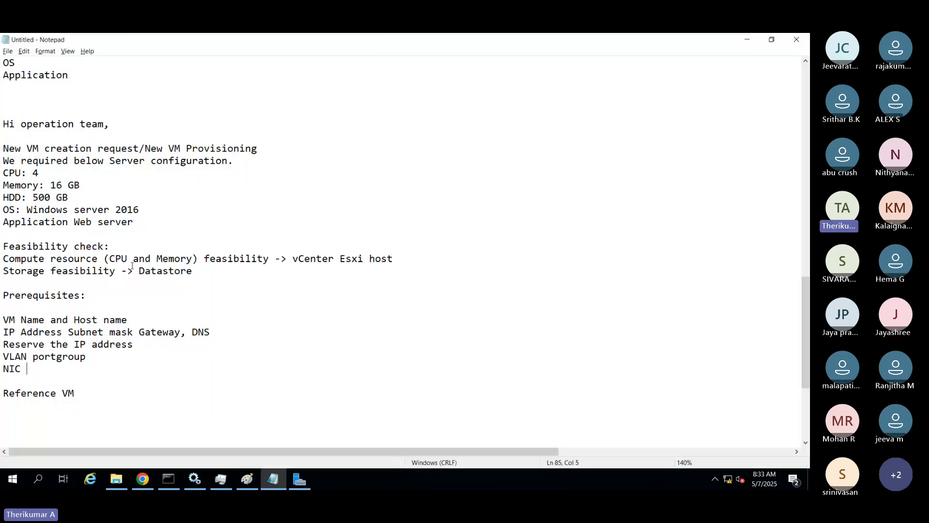
Review the VM request notes, covering the feasibility checks, the prerequisites from VM name to NIC, and the requested CPU, memory and HDD.
{"action": "triple_click", "coordinate": [196, 258]}
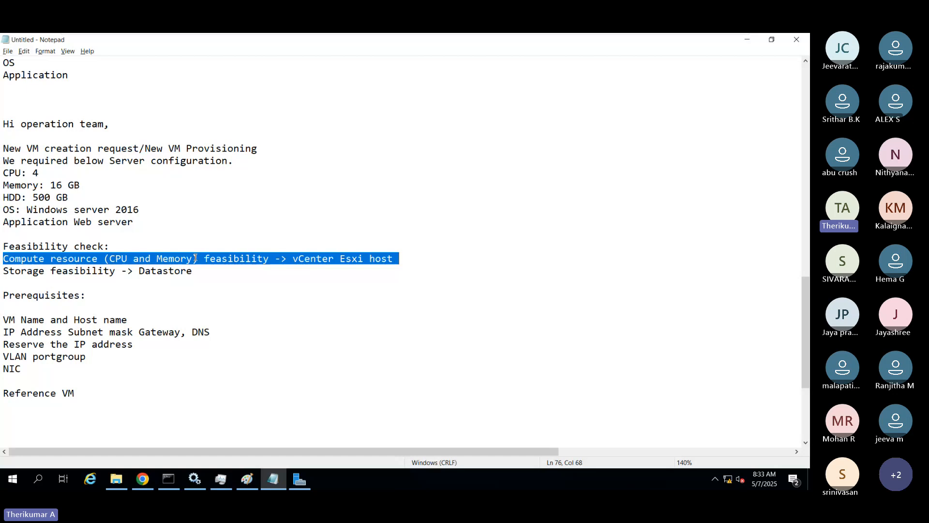
{"action": "left_click", "coordinate": [198, 271]}
{"action": "key", "text": "shift+Home"}
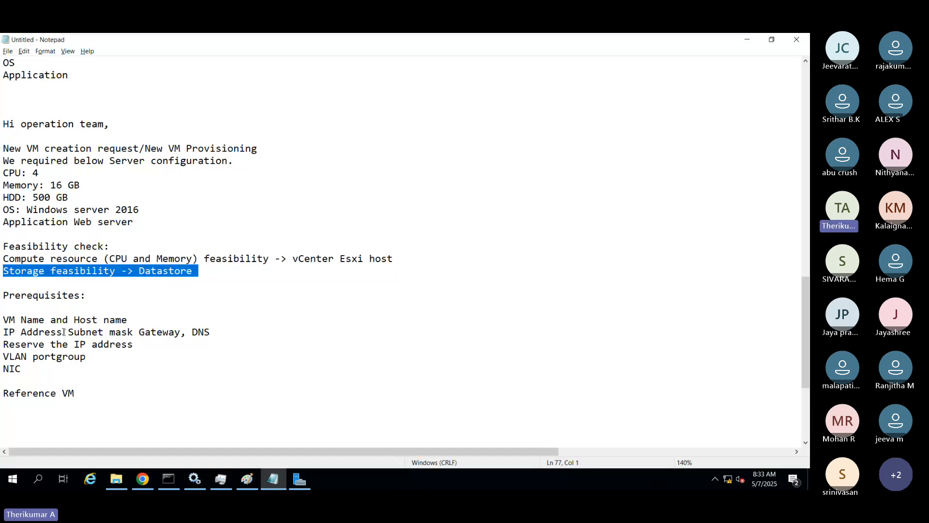
{"action": "left_click", "coordinate": [3, 321]}
{"action": "key", "text": "shift+End"}
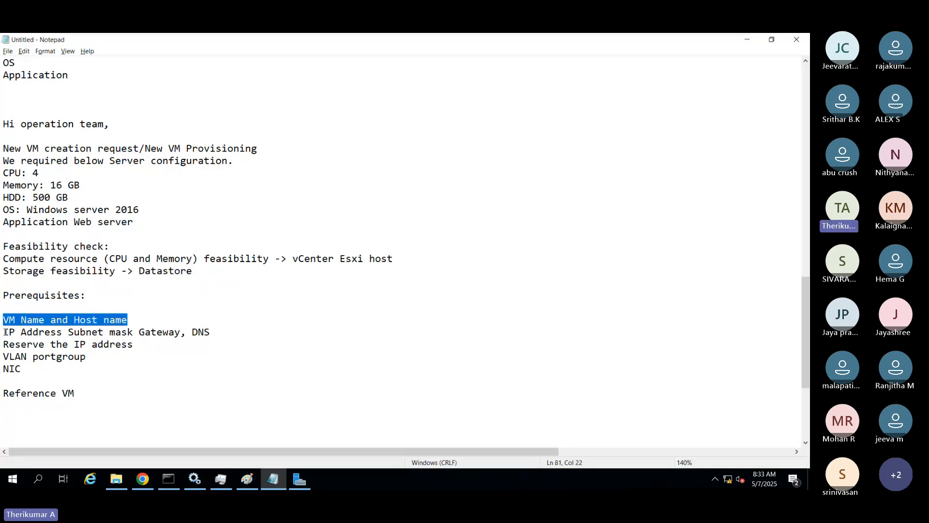
{"action": "left_click", "coordinate": [5, 332]}
{"action": "key", "text": "shift+End"}
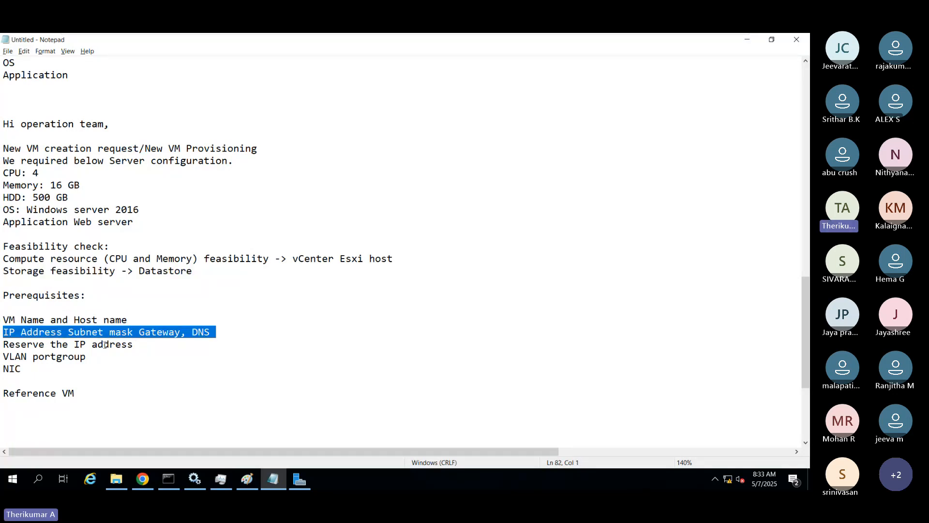
{"action": "left_click", "coordinate": [152, 348]}
{"action": "key", "text": "shift+Home"}
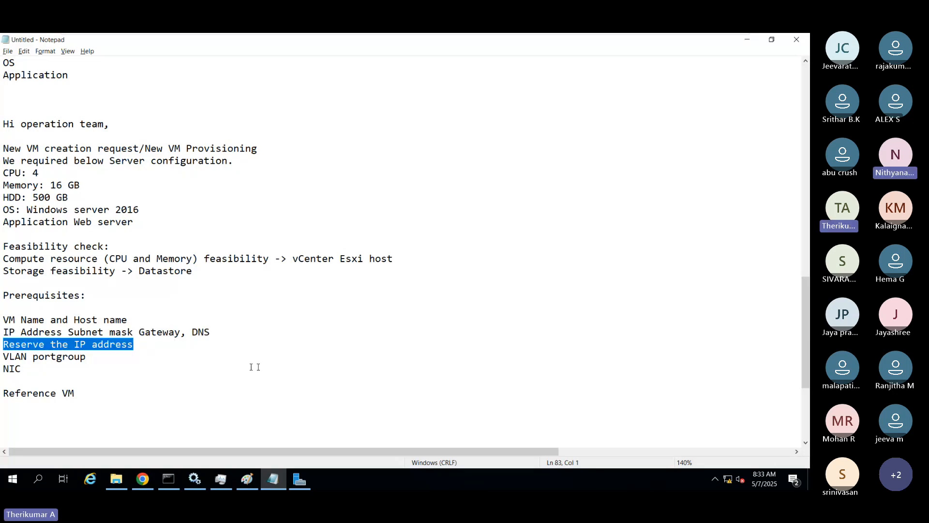
{"action": "left_click", "coordinate": [116, 360]}
{"action": "key", "text": "shift+Home"}
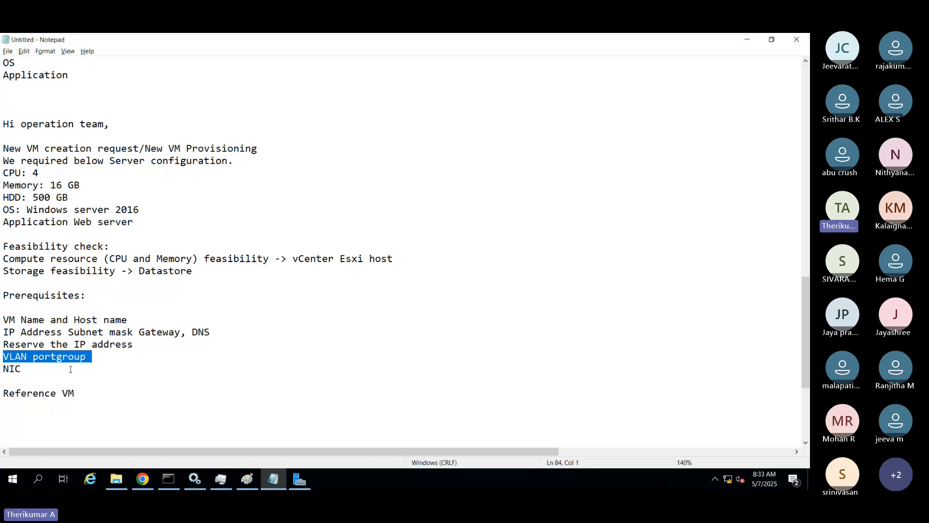
{"action": "left_click", "coordinate": [175, 370]}
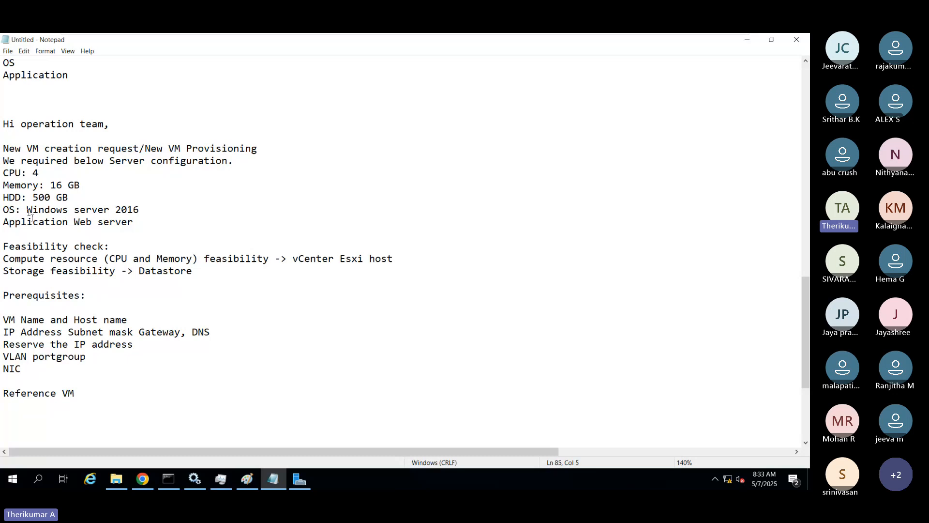
{"action": "left_click_drag", "start_coordinate": [4, 175], "coordinate": [94, 202]}
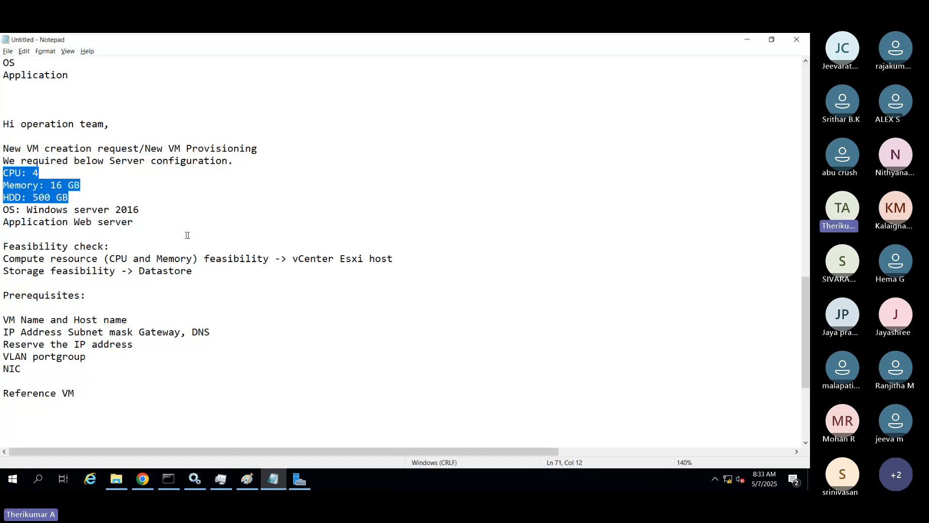
{"action": "left_click_drag", "start_coordinate": [206, 279], "coordinate": [1, 260]}
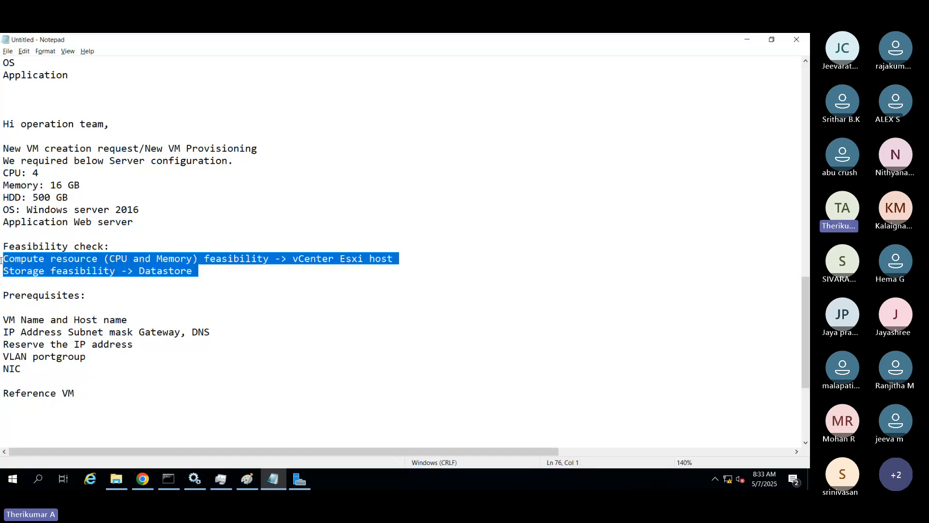
Switch to the vSphere Client in Chrome and open the file browser of Datastore-PRD-01.
{"action": "key", "text": "alt+Tab"}
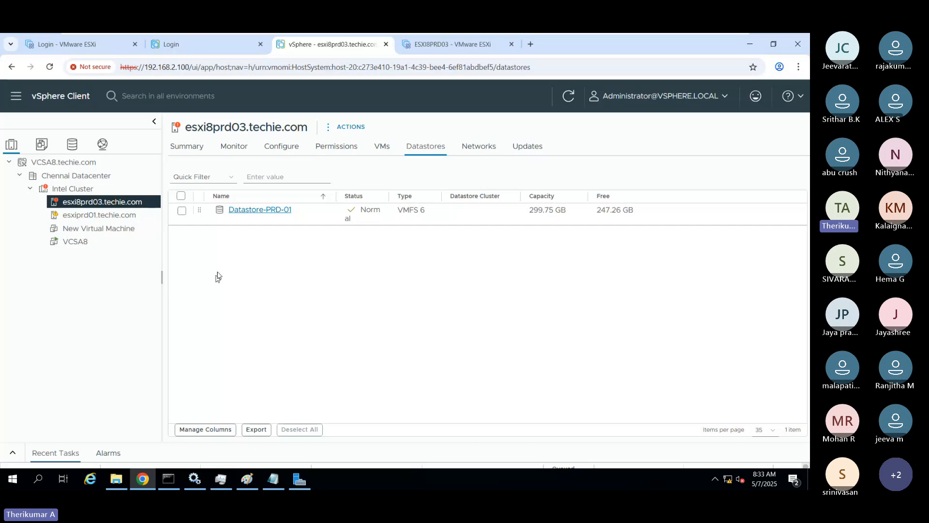
{"action": "left_click", "coordinate": [267, 210]}
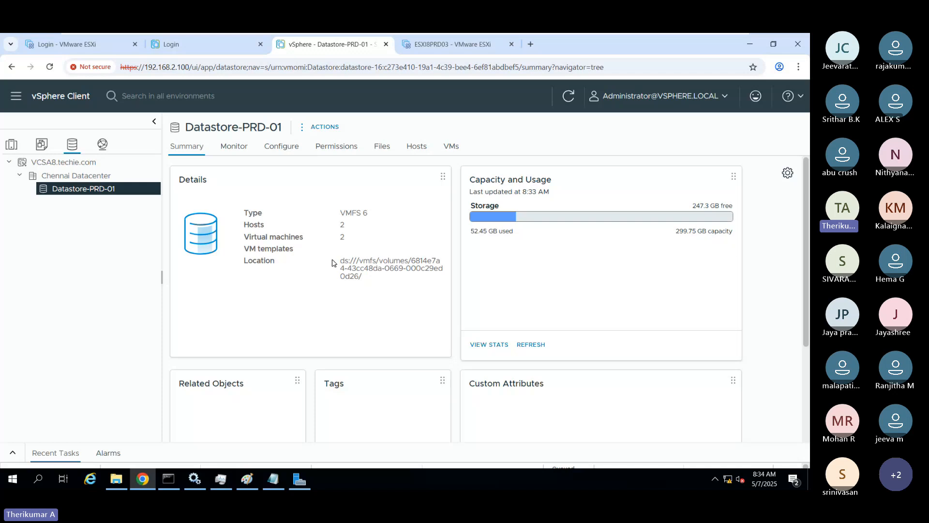
{"action": "left_click", "coordinate": [382, 146]}
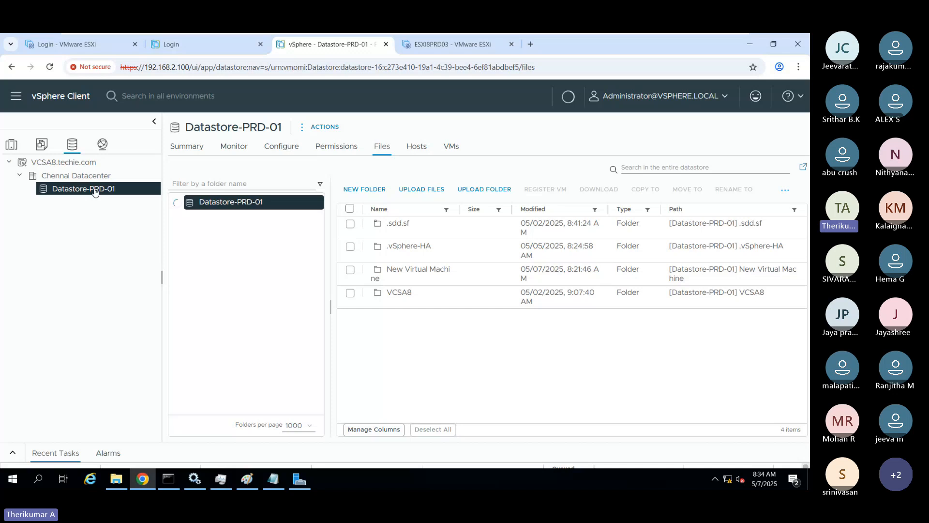
{"action": "left_click", "coordinate": [95, 189]}
{"action": "left_click", "coordinate": [382, 147]}
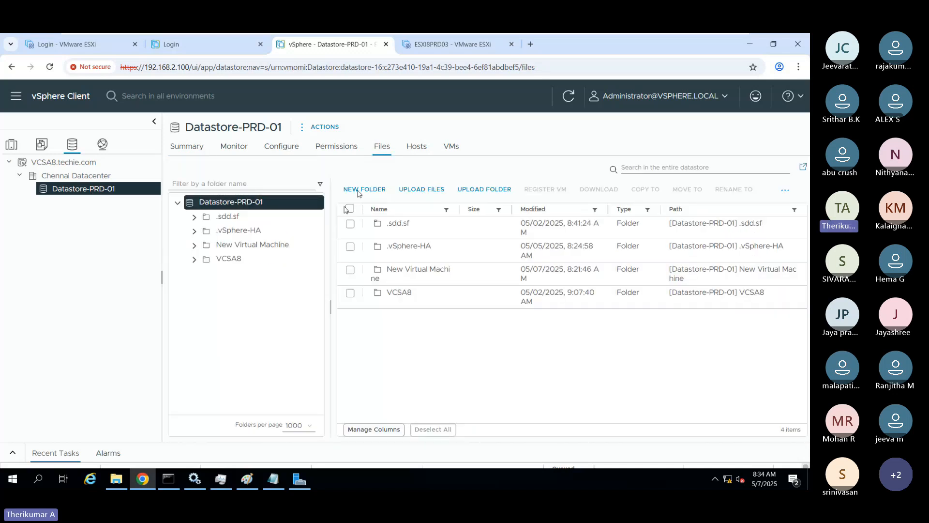
Create a new folder named OS_ISO_Image in the root of Datastore-PRD-01.
{"action": "left_click", "coordinate": [355, 190]}
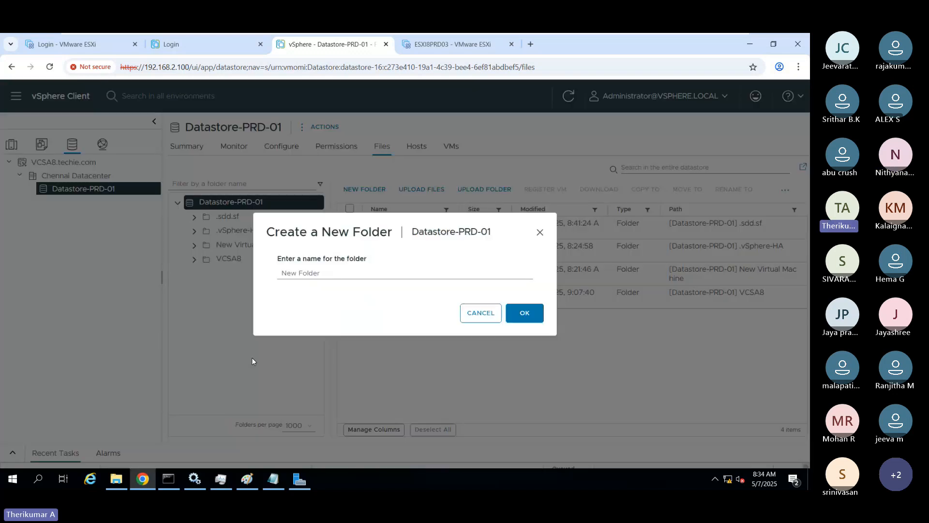
{"action": "left_click", "coordinate": [338, 271]}
{"action": "type", "text": "ISO Image"}
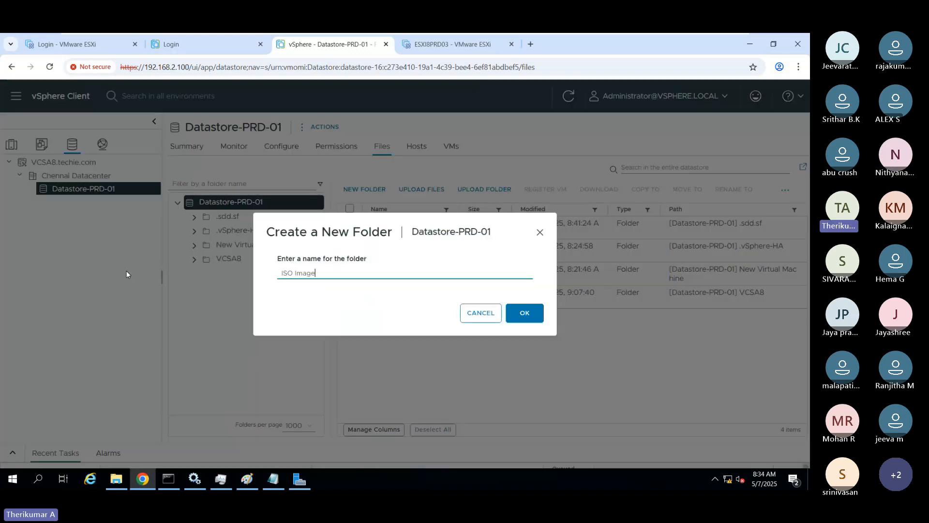
{"action": "key", "text": "Left"}
{"action": "key", "text": "Left"}
{"action": "key", "text": "Left"}
{"action": "key", "text": "Left"}
{"action": "key", "text": "Left"}
{"action": "key", "text": "Left"}
{"action": "key", "text": "Left"}
{"action": "key", "text": "Left"}
{"action": "key", "text": "Left"}
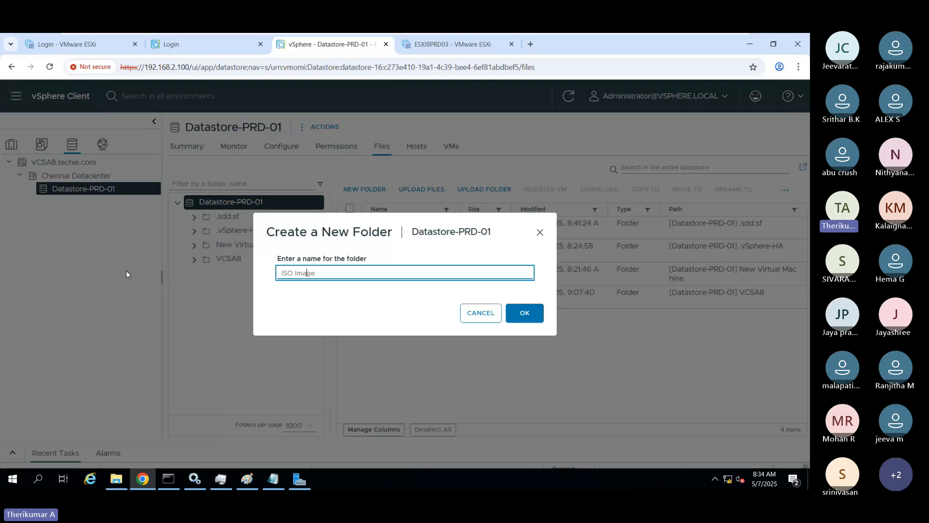
{"action": "type", "text": "OS"}
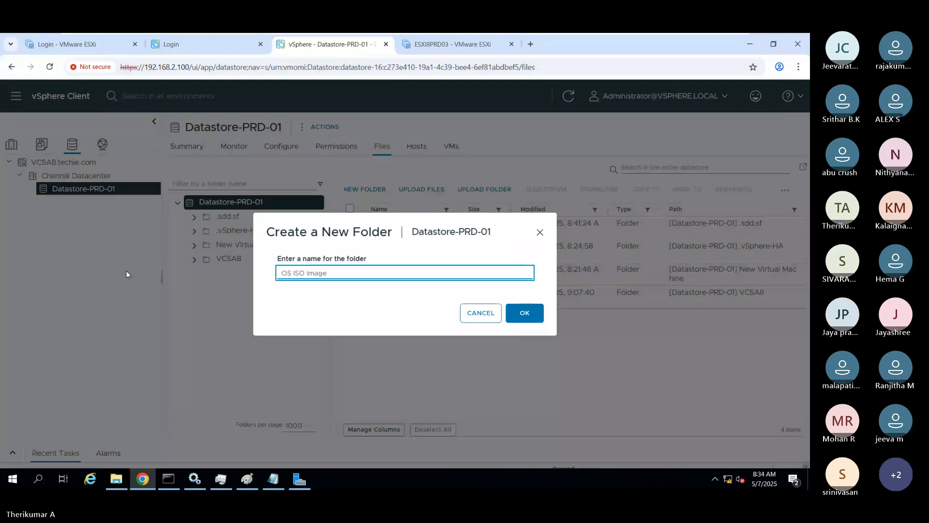
{"action": "key", "text": "BackSpace"}
{"action": "type", "text": "_"}
{"action": "key", "text": "Right"}
{"action": "key", "text": "Right"}
{"action": "key", "text": "Right"}
{"action": "key", "text": "Right"}
{"action": "key", "text": "BackSpace"}
{"action": "type", "text": "_"}
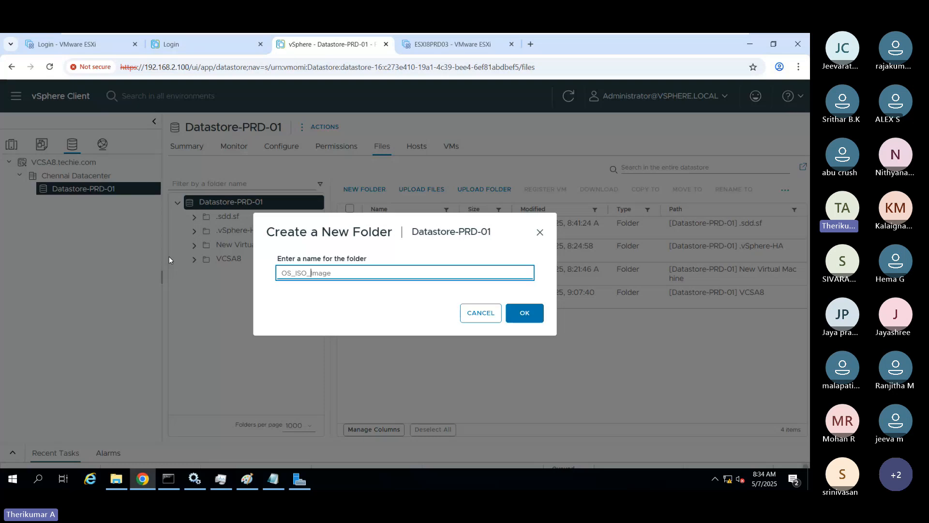
{"action": "left_click", "coordinate": [526, 313]}
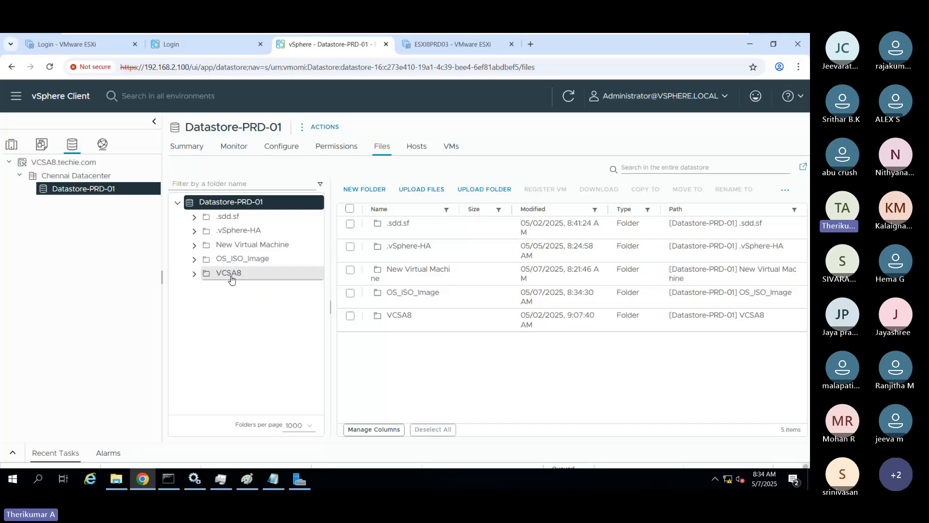
Select the OS_ISO_Image folder, and locate the Windows Server 2016 Datacenter ISO on the Datastore (F:) drive in File Explorer.
{"action": "left_click", "coordinate": [242, 258]}
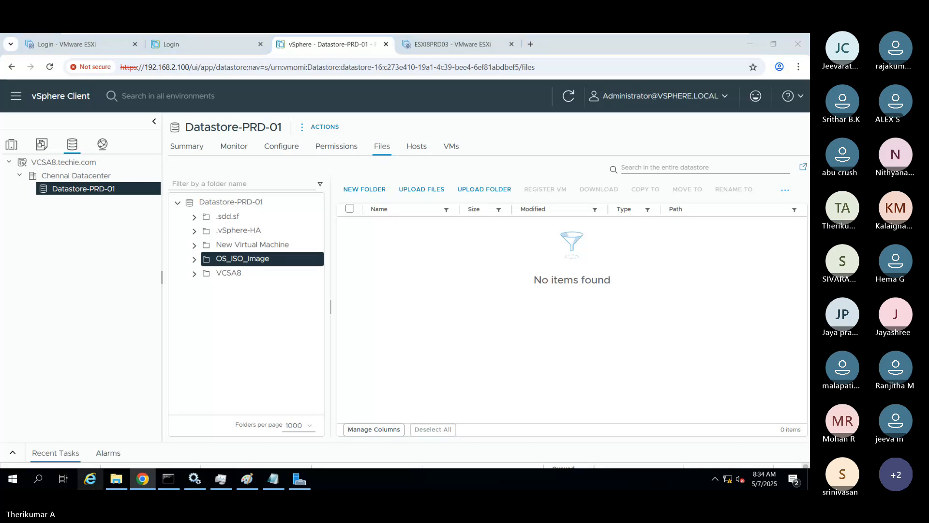
{"action": "left_click", "coordinate": [91, 479]}
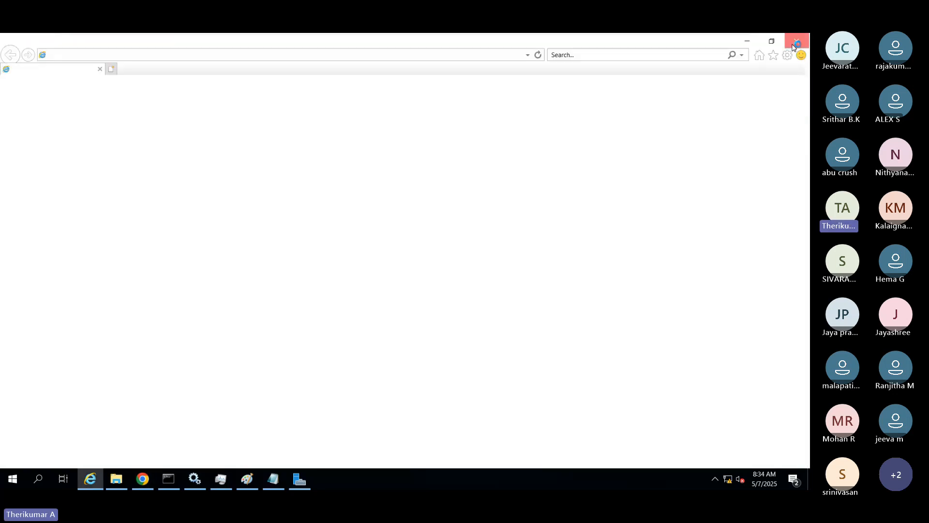
{"action": "left_click", "coordinate": [797, 41]}
{"action": "left_click", "coordinate": [117, 479]}
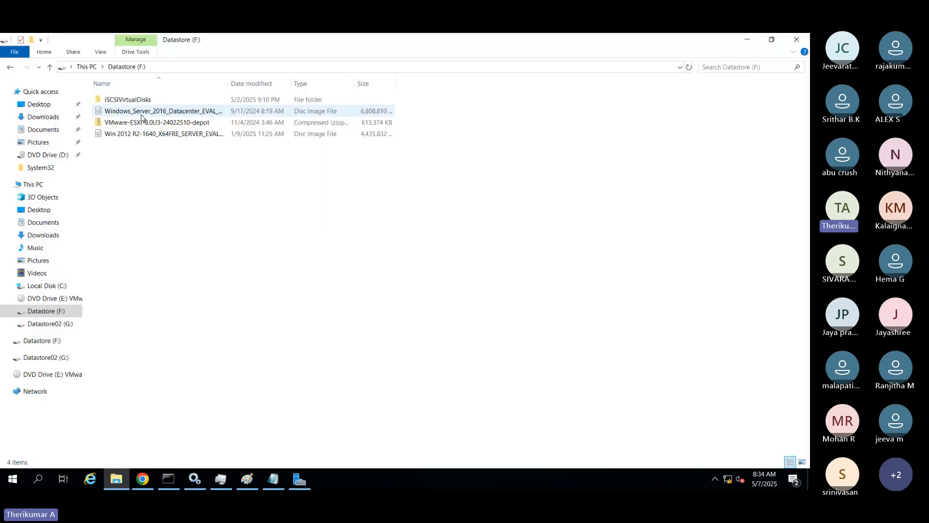
{"action": "left_click", "coordinate": [143, 111]}
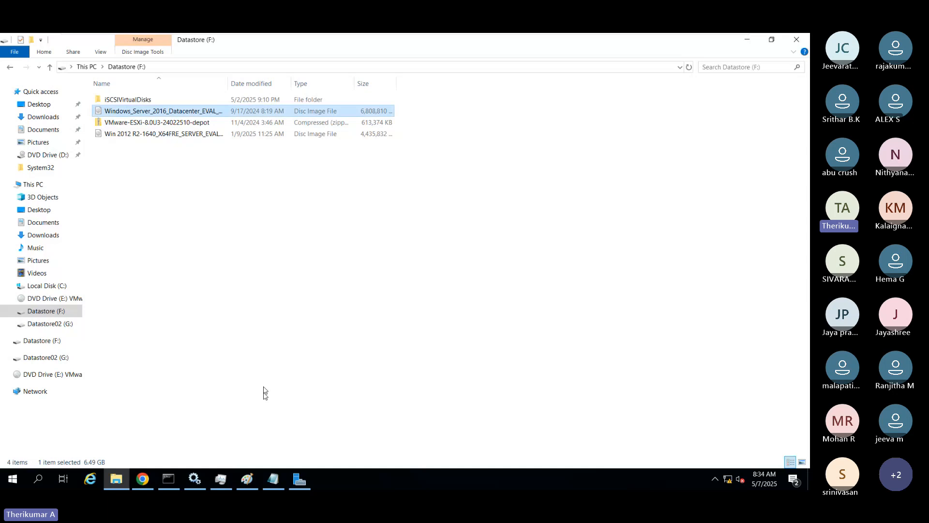
{"action": "left_click", "coordinate": [145, 485]}
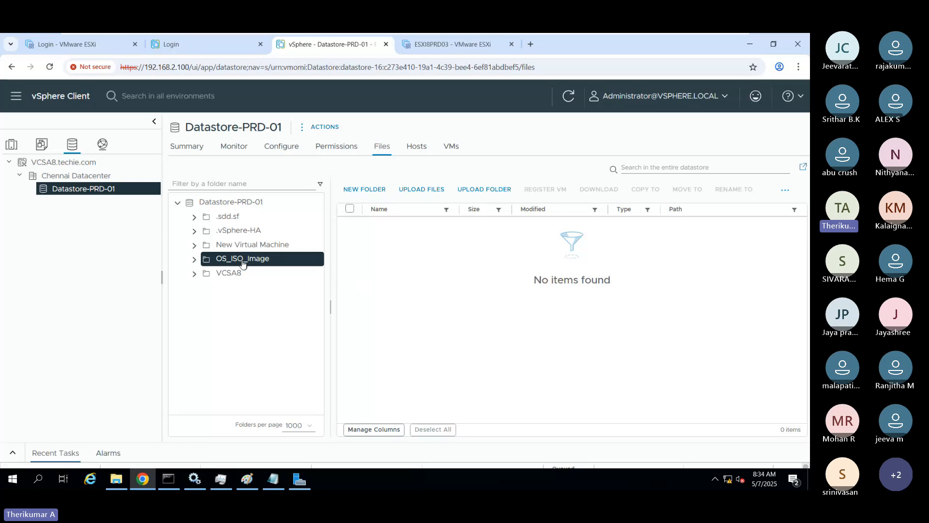
Try to upload Windows_Server_2016_Datacenter_EVAL_en-us_14393_refresh from the Datastore (F:) drive into the OS_ISO_Image folder.
{"action": "left_click", "coordinate": [430, 193]}
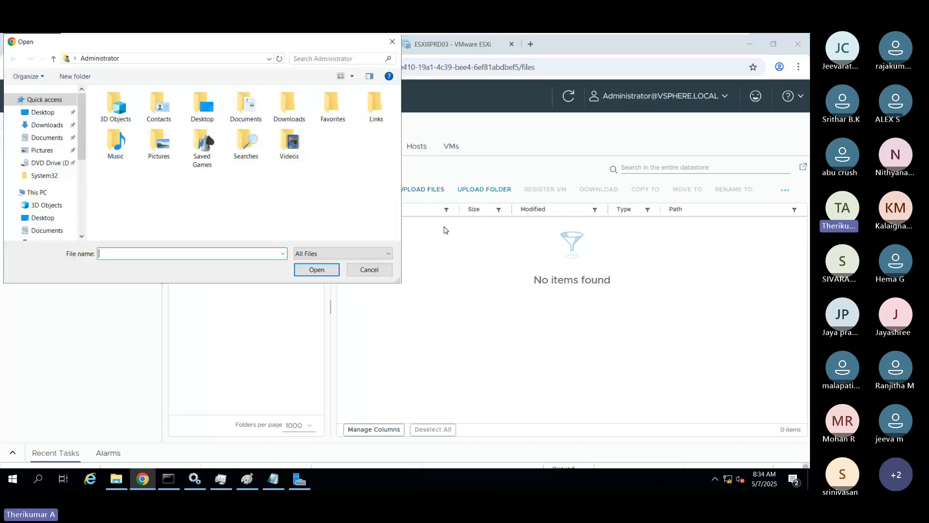
{"action": "scroll", "coordinate": [54, 210], "scroll_direction": "down", "scroll_amount": 1}
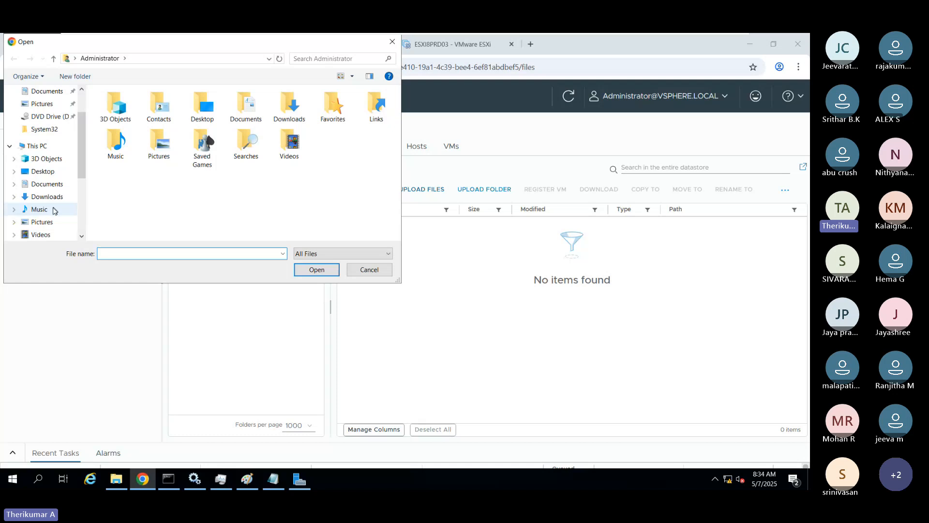
{"action": "scroll", "coordinate": [53, 212], "scroll_direction": "down", "scroll_amount": 1}
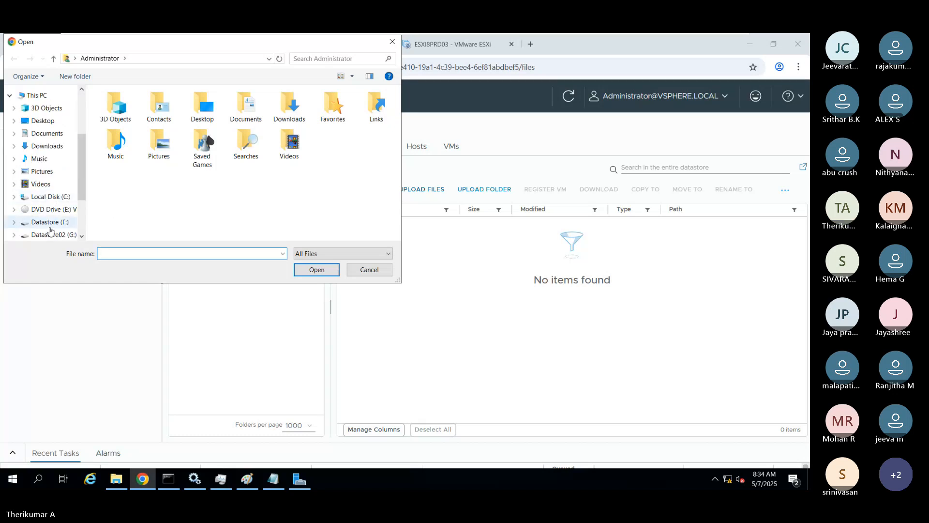
{"action": "left_click", "coordinate": [49, 224]}
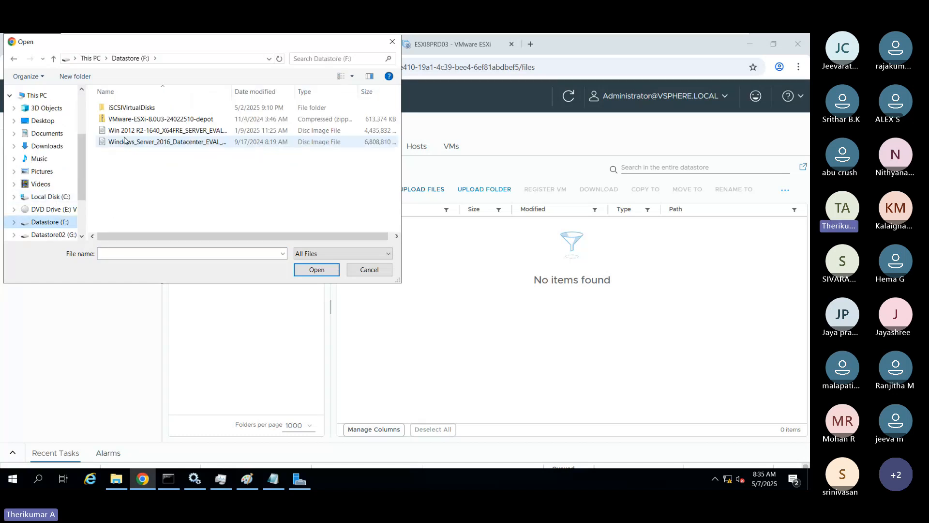
{"action": "left_click", "coordinate": [151, 143]}
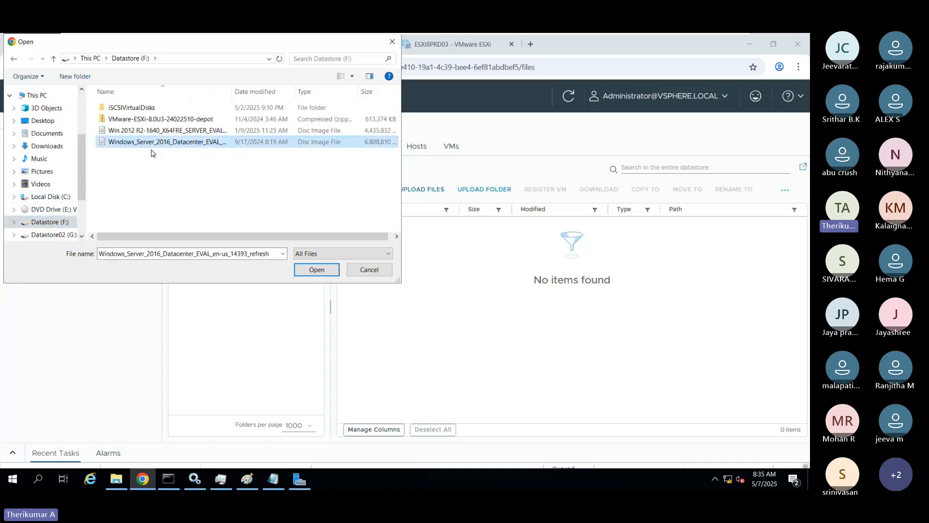
{"action": "left_click", "coordinate": [303, 272]}
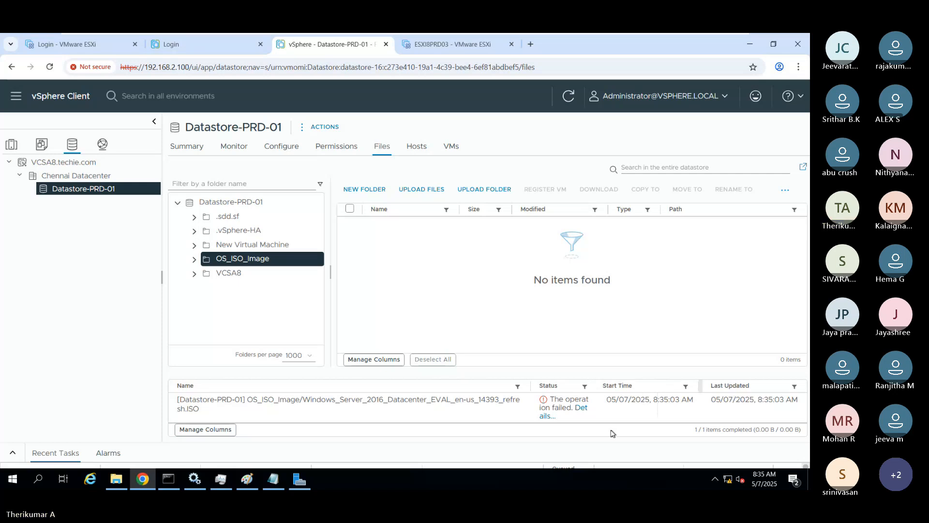
View the failed upload's details, follow the link to esxiprd01.techie.com, and proceed past the certificate warning.
{"action": "left_click", "coordinate": [622, 400]}
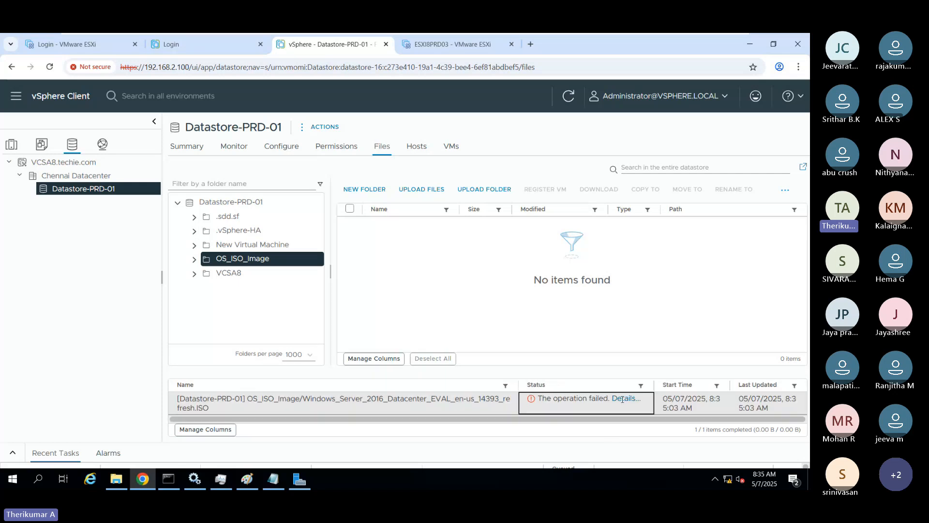
{"action": "left_click", "coordinate": [625, 398]}
{"action": "left_click", "coordinate": [377, 288]}
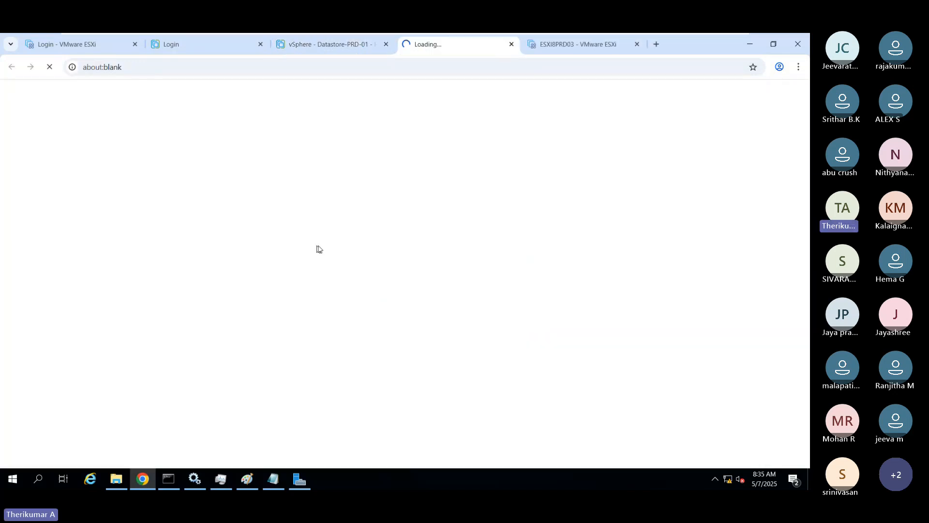
{"action": "left_click", "coordinate": [266, 347]}
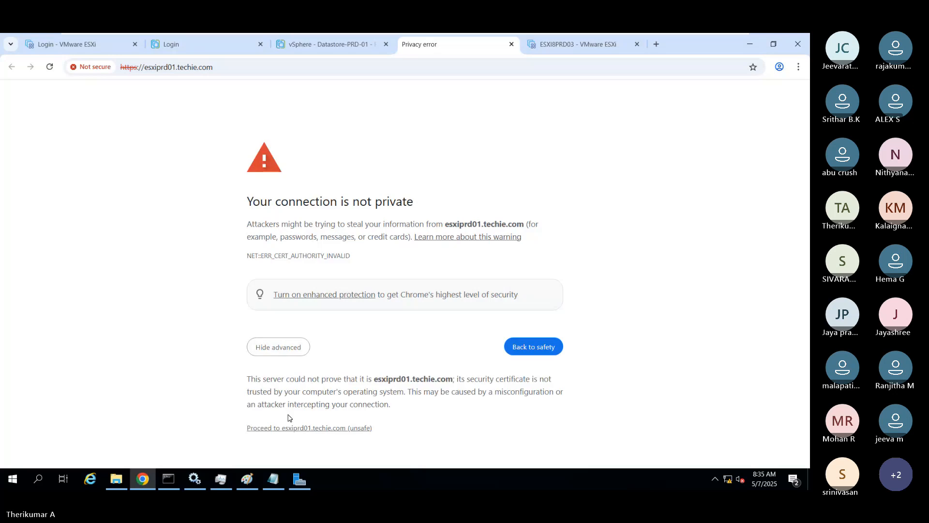
{"action": "left_click", "coordinate": [291, 428]}
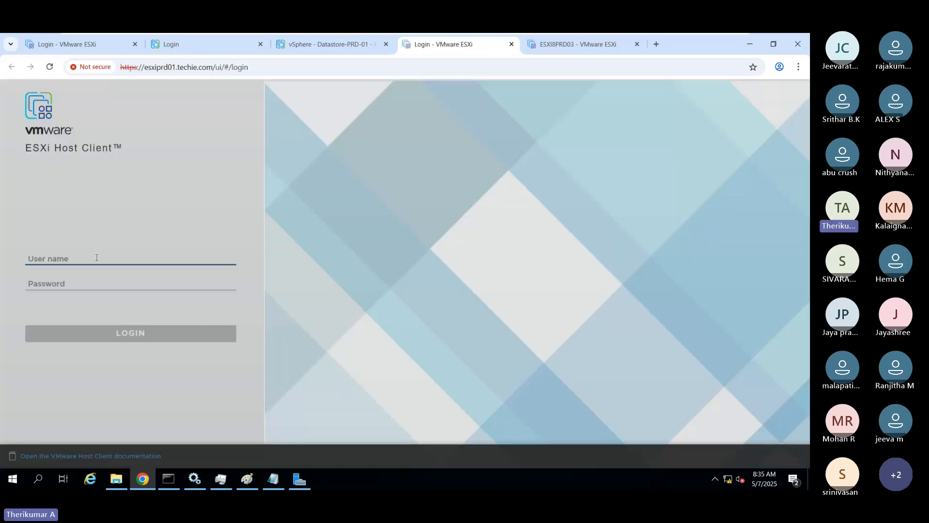
Log in to the ESXi Host Client on esxiprd01.techie.com as root with the account password.
{"action": "left_click", "coordinate": [95, 255]}
{"action": "type", "text": "root"}
{"action": "key", "text": "Tab"}
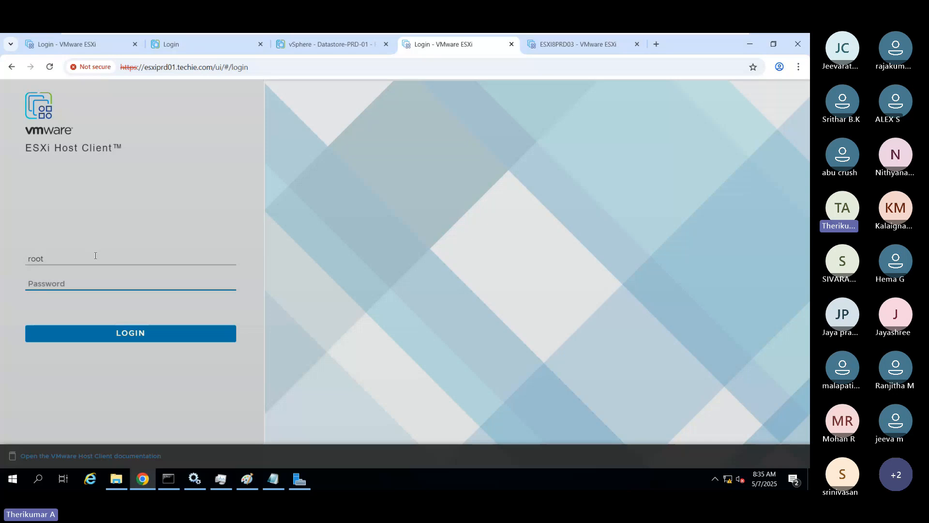
{"action": "type", "text": "********"}
{"action": "key", "text": "Return"}
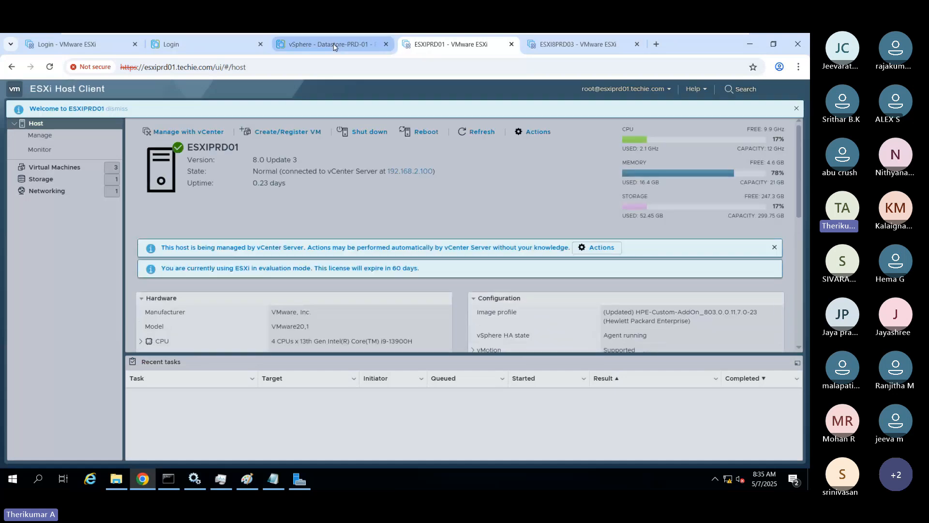
Return to the vSphere page for Datastore-PRD-01, review the failed-operation message, and close it.
{"action": "left_click", "coordinate": [334, 46]}
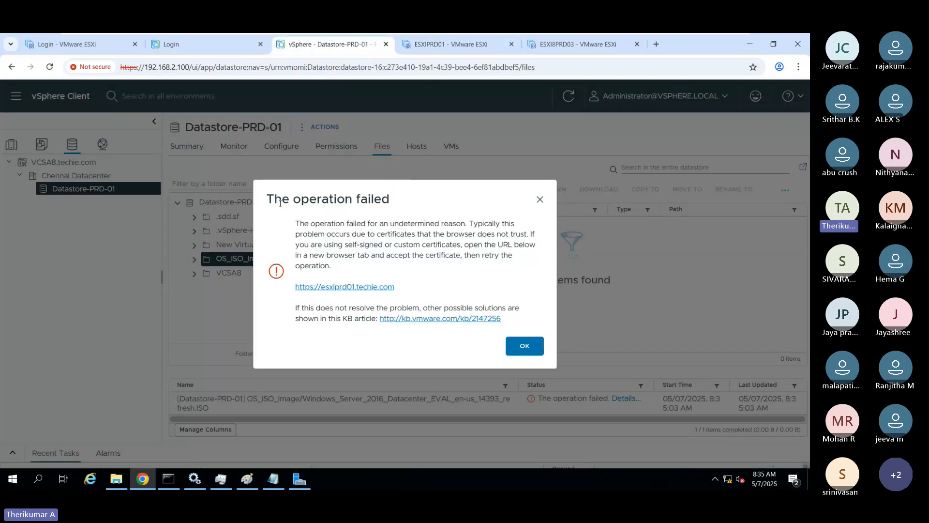
{"action": "left_click_drag", "start_coordinate": [282, 201], "coordinate": [389, 288]}
{"action": "left_click", "coordinate": [351, 290]}
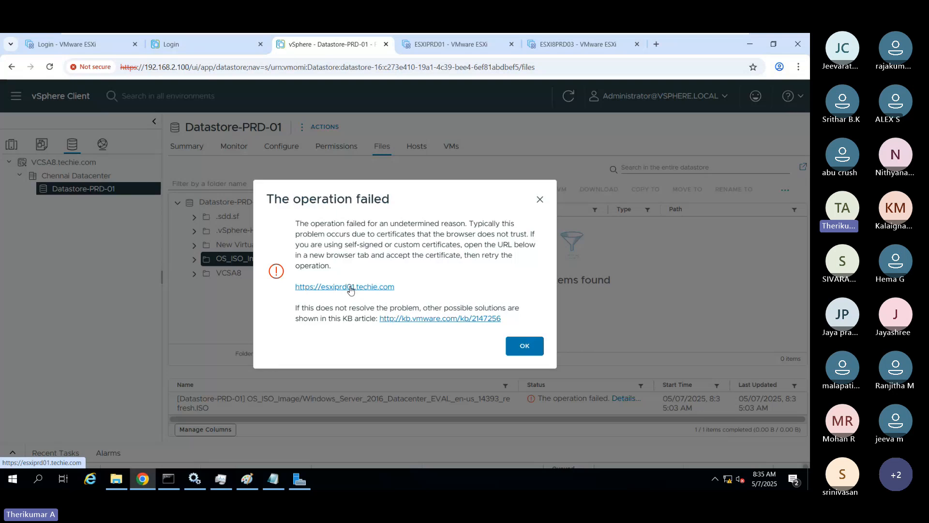
{"action": "left_click", "coordinate": [540, 200]}
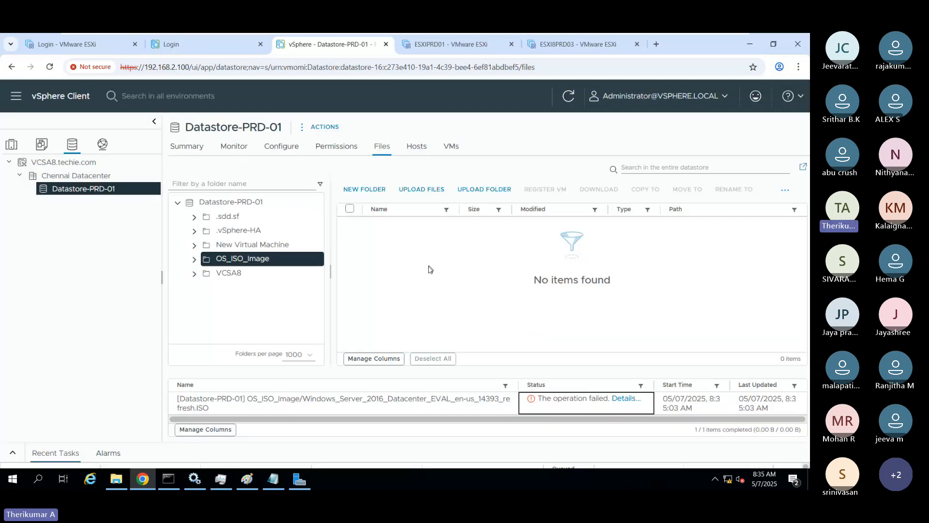
Upload Windows_Server_2016_Datacenter_EVAL_en-us_14393_refresh from the Datastore (F:) drive into the OS_ISO_Image folder again.
{"action": "left_click", "coordinate": [421, 190]}
{"action": "left_click", "coordinate": [167, 142]}
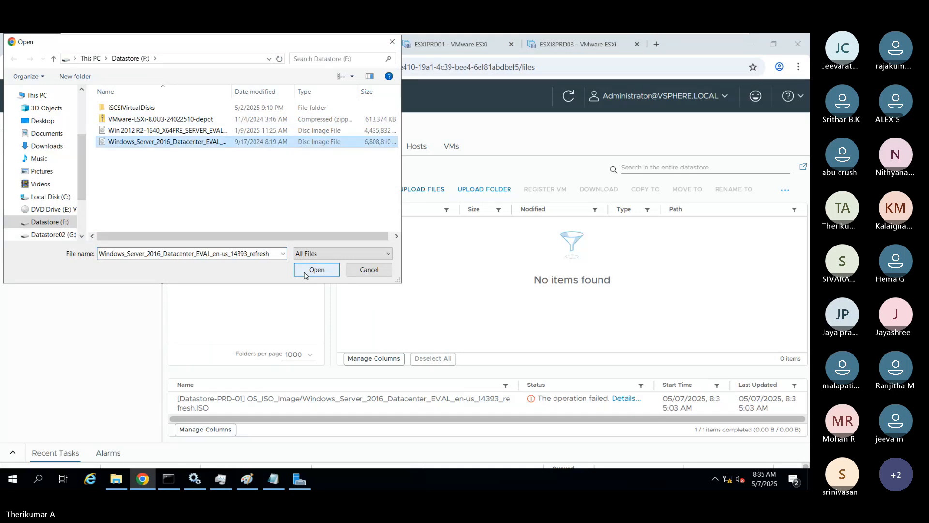
{"action": "left_click", "coordinate": [315, 270]}
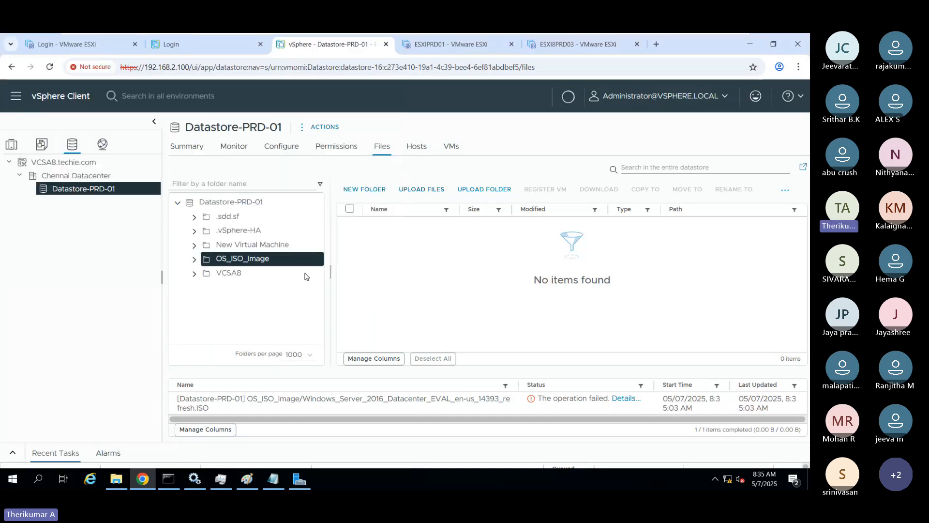
{"action": "left_click_drag", "start_coordinate": [177, 387], "coordinate": [213, 396]}
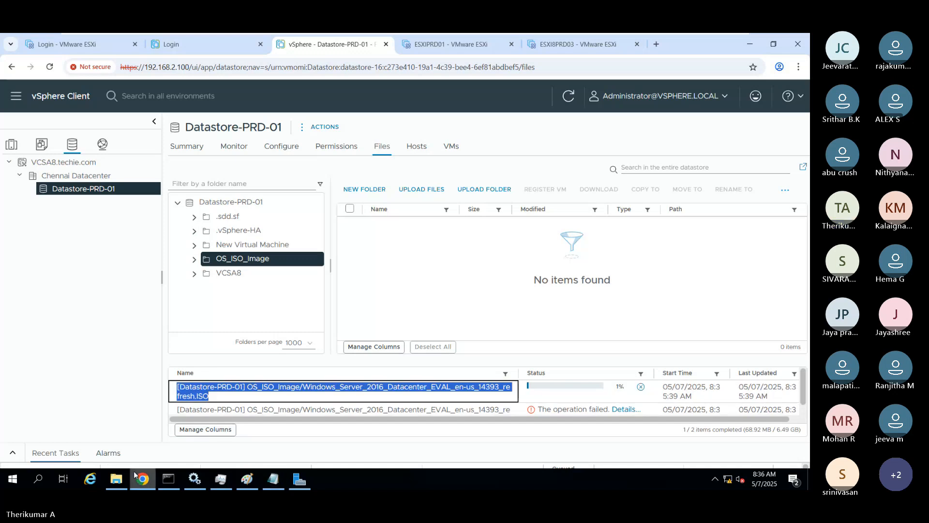
{"action": "mouse_move", "coordinate": [300, 471]}
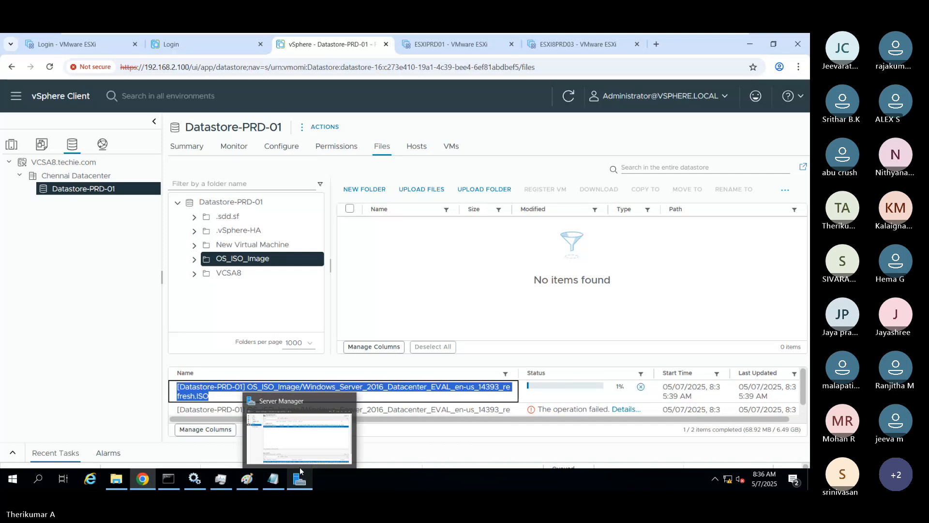
{"action": "left_click", "coordinate": [429, 481]}
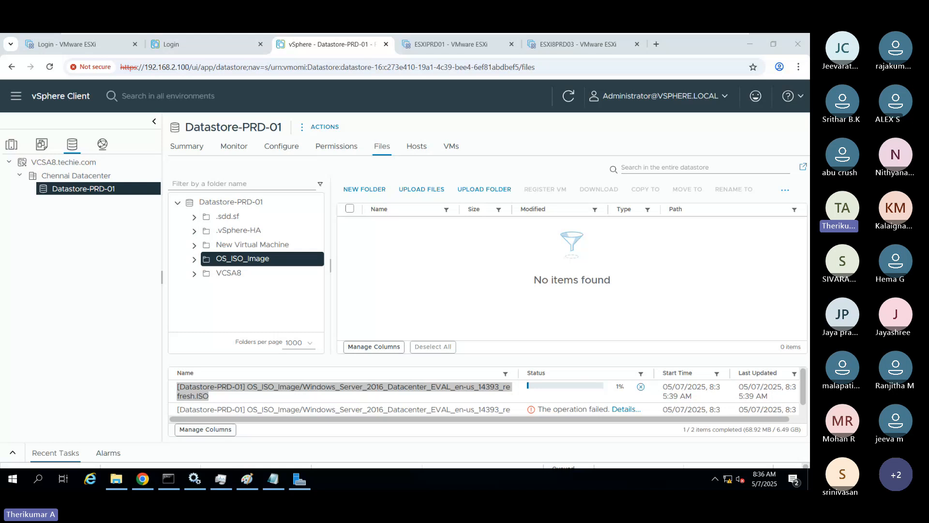
Show the summary of host esxi8prd03.techie.com and start a New Virtual Machine on it with the creation type Create a new virtual machine.
{"action": "left_click", "coordinate": [7, 148]}
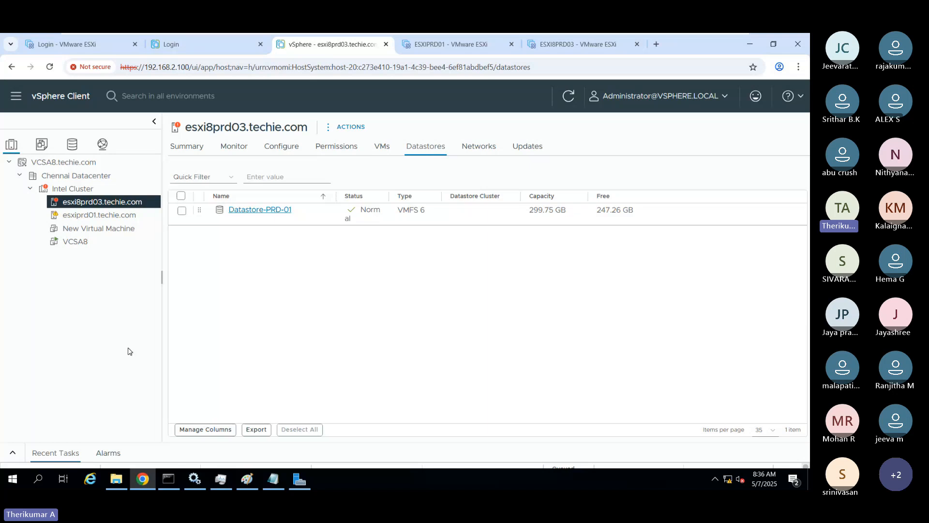
{"action": "left_click", "coordinate": [187, 146]}
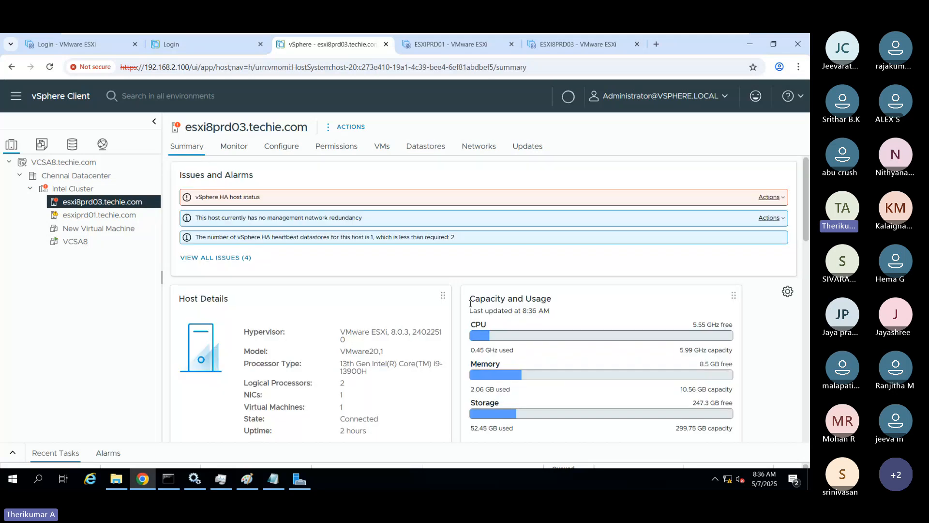
{"action": "left_click_drag", "start_coordinate": [471, 303], "coordinate": [346, 305]}
{"action": "left_click", "coordinate": [129, 205]}
{"action": "right_click", "coordinate": [130, 206]}
{"action": "left_click", "coordinate": [172, 112]}
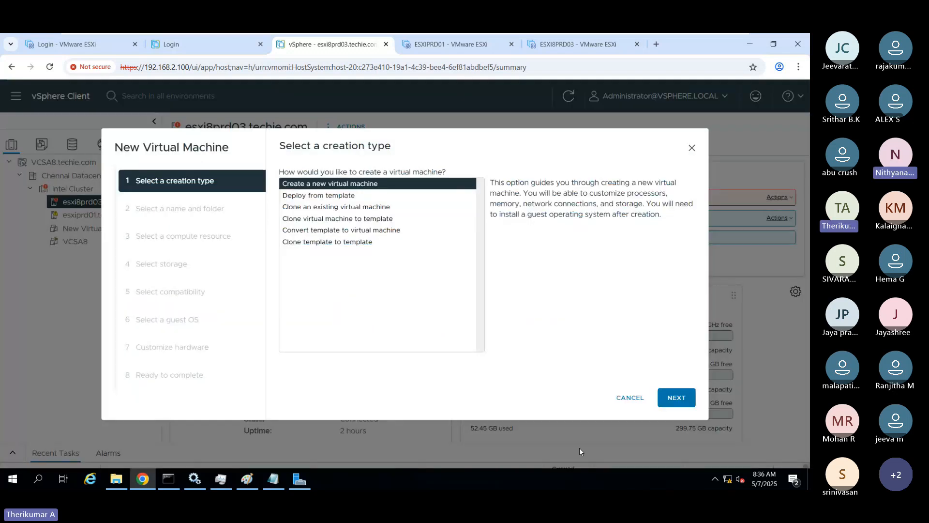
{"action": "left_click", "coordinate": [677, 397]}
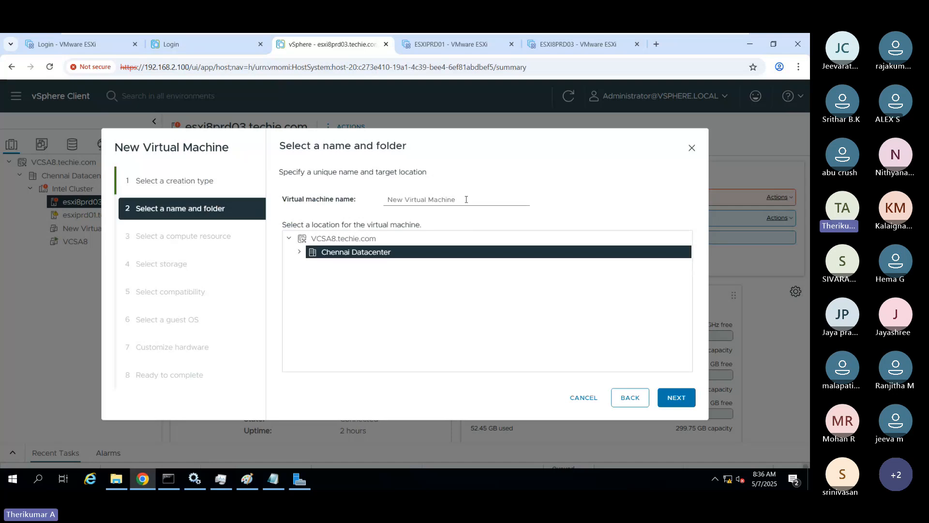
Name the virtual machine PRD-VM-WIN2K16-WEB01.
{"action": "key", "text": "BackSpace"}
{"action": "type", "text": "VM"}
{"action": "key", "text": "BackSpace"}
{"action": "key", "text": "BackSpace"}
{"action": "type", "text": "PRD-VM-WIN2"}
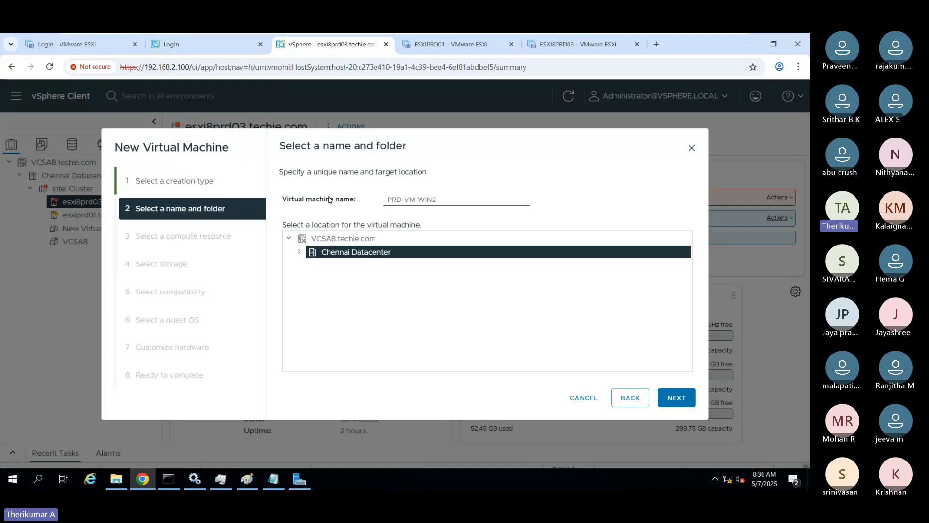
{"action": "type", "text": "k16-WEB01"}
Examine the parts of the virtual machine's name to review its naming convention.
{"action": "left_click", "coordinate": [385, 196]}
{"action": "left_click_drag", "start_coordinate": [502, 192], "coordinate": [388, 196]}
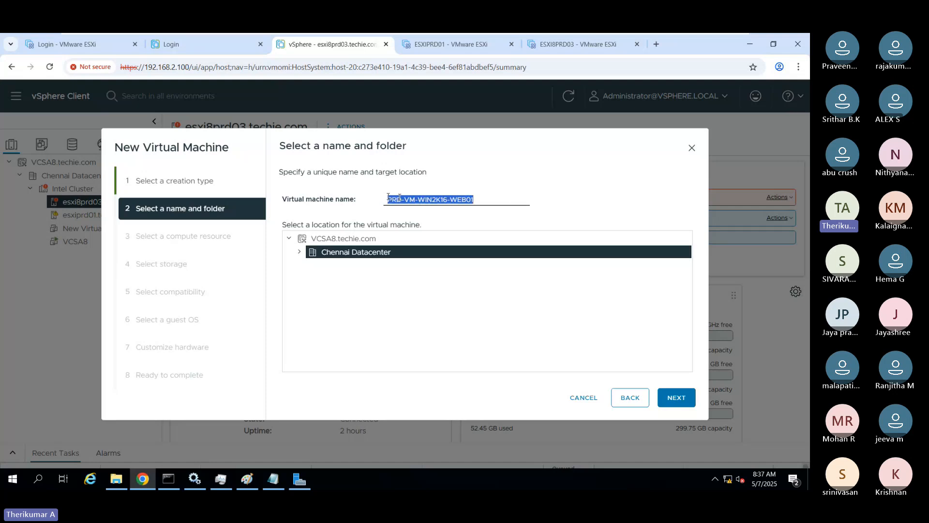
{"action": "left_click", "coordinate": [490, 200]}
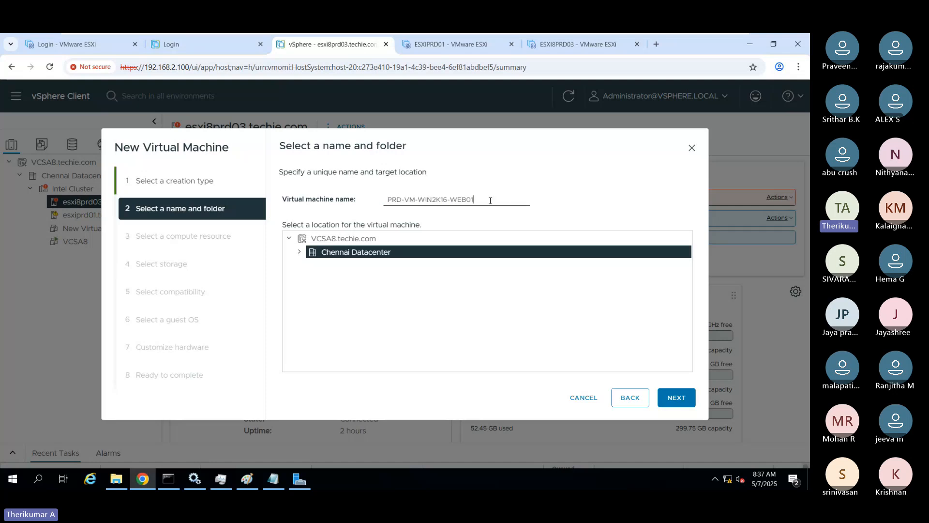
{"action": "double_click", "coordinate": [396, 202]}
{"action": "double_click", "coordinate": [409, 199]}
{"action": "double_click", "coordinate": [434, 200]}
{"action": "left_click", "coordinate": [437, 201]}
{"action": "left_click_drag", "start_coordinate": [432, 200], "coordinate": [479, 200]}
{"action": "left_click", "coordinate": [508, 244]}
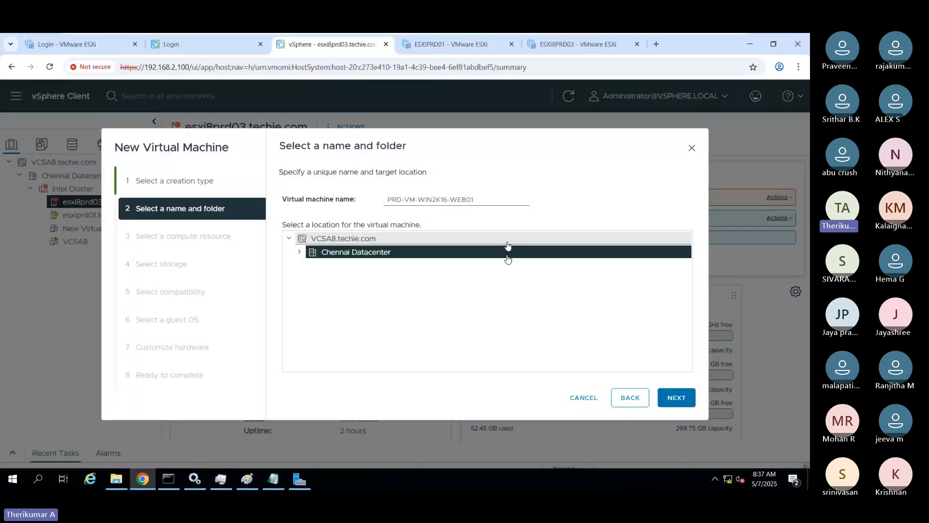
{"action": "triple_click", "coordinate": [472, 200]}
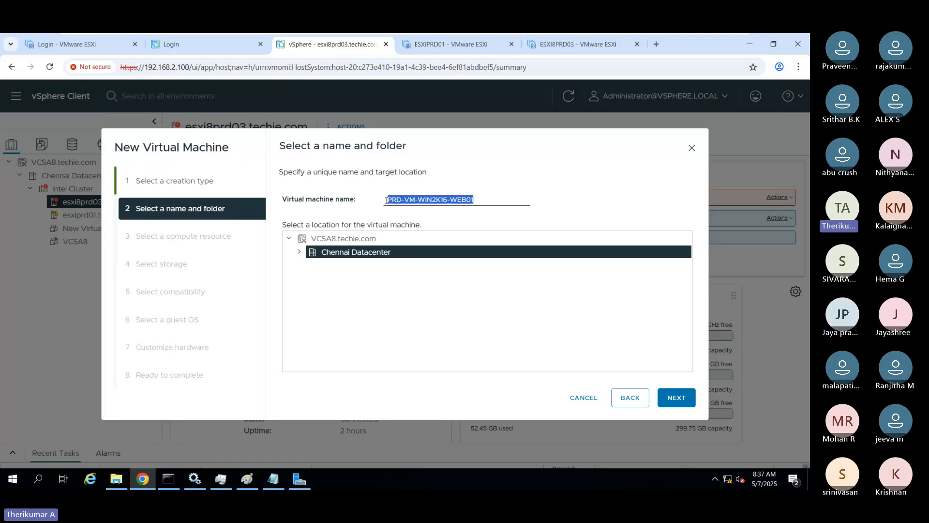
{"action": "left_click", "coordinate": [666, 378]}
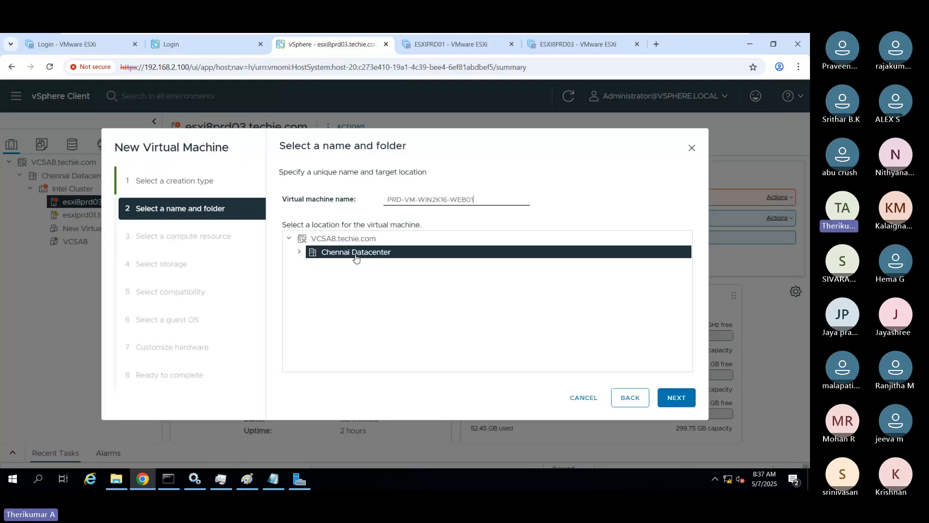
Accept Chennai Datacenter as the virtual machine's location and esxi8prd03.techie.com as its compute resource.
{"action": "left_click", "coordinate": [670, 394]}
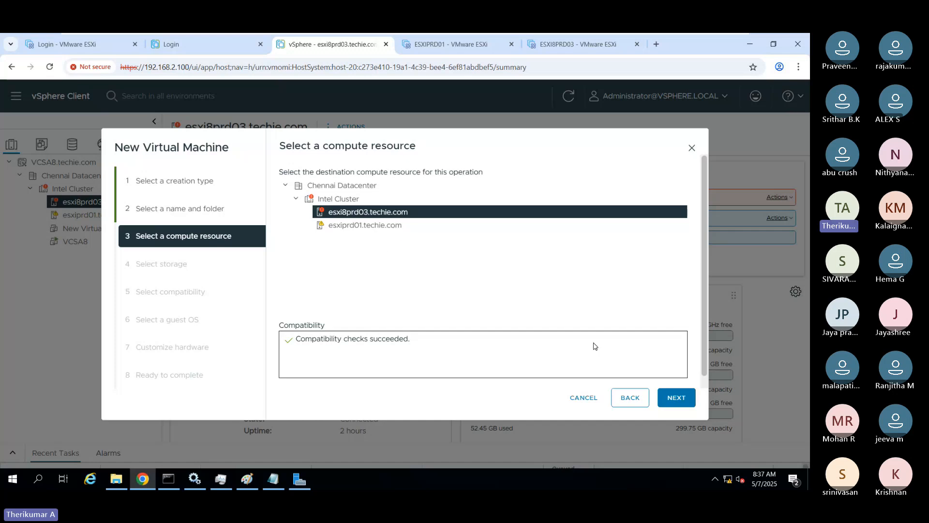
{"action": "left_click", "coordinate": [678, 398]}
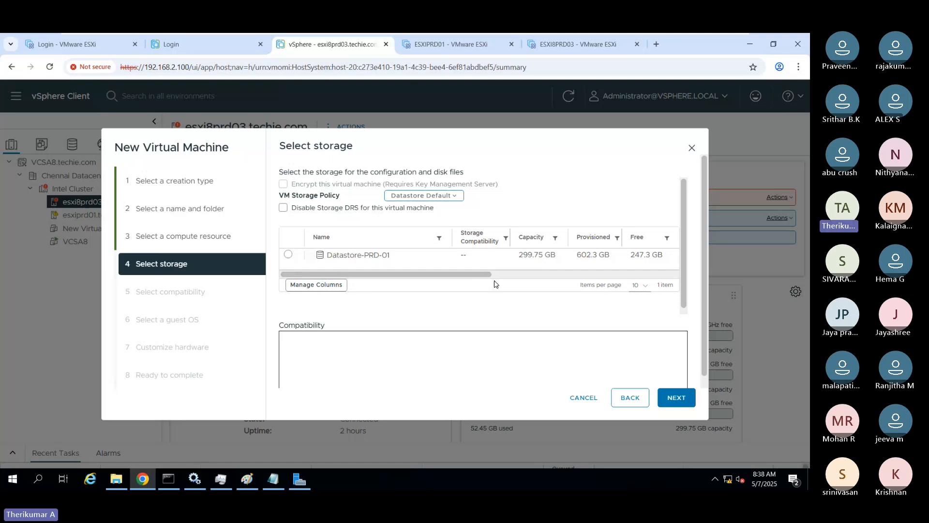
{"action": "left_click", "coordinate": [617, 397]}
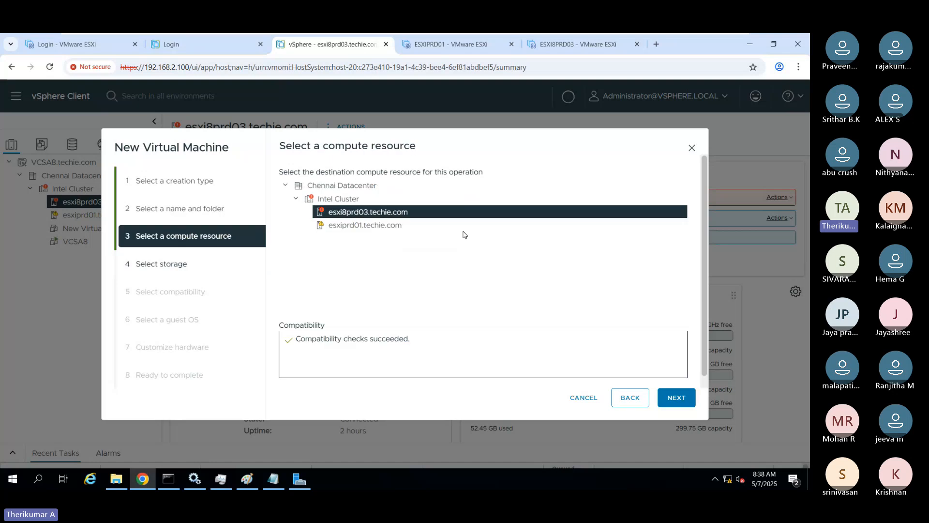
{"action": "left_click_drag", "start_coordinate": [278, 146], "coordinate": [447, 151]}
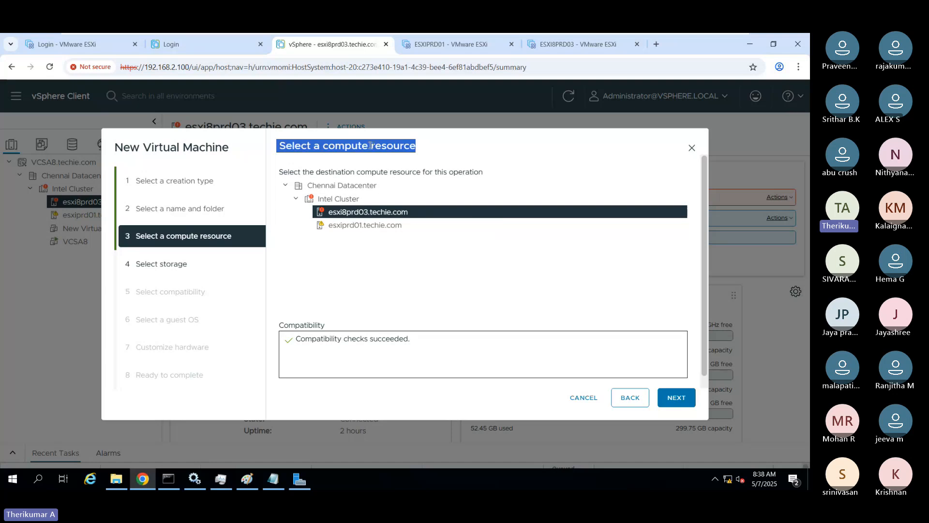
{"action": "left_click", "coordinate": [673, 400]}
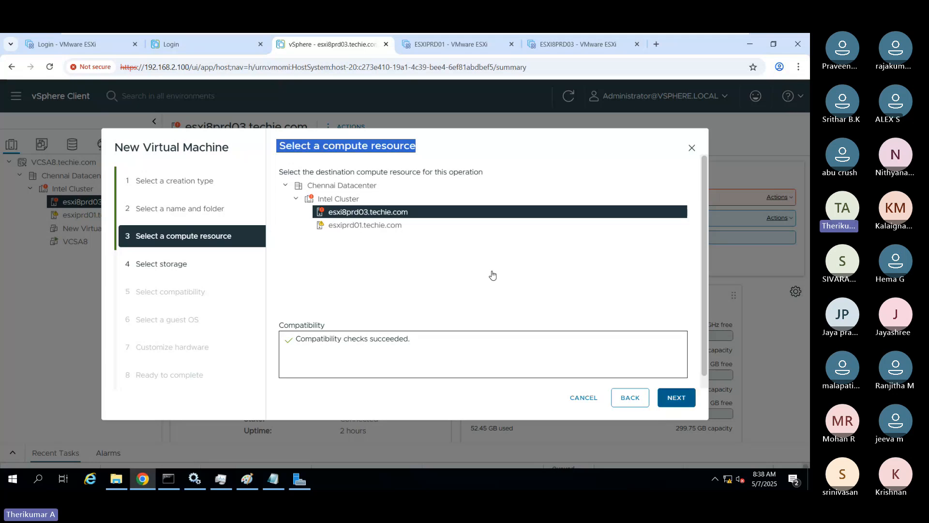
Choose Datastore-PRD-01 as the virtual machine's storage and accept compatibility with ESXi 8.0 U2 and later.
{"action": "left_click_drag", "start_coordinate": [278, 147], "coordinate": [366, 151]}
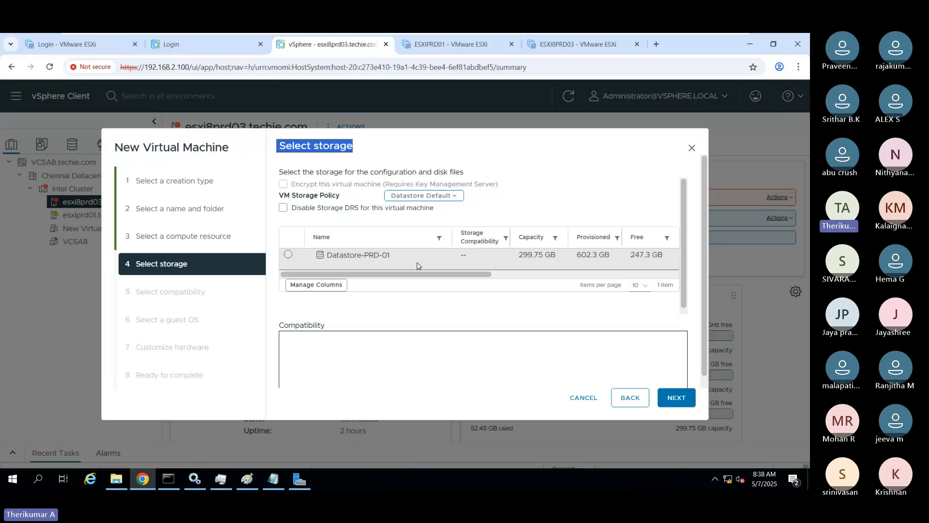
{"action": "scroll", "coordinate": [534, 269], "scroll_direction": "down", "scroll_amount": 1}
{"action": "left_click_drag", "start_coordinate": [649, 252], "coordinate": [675, 252]}
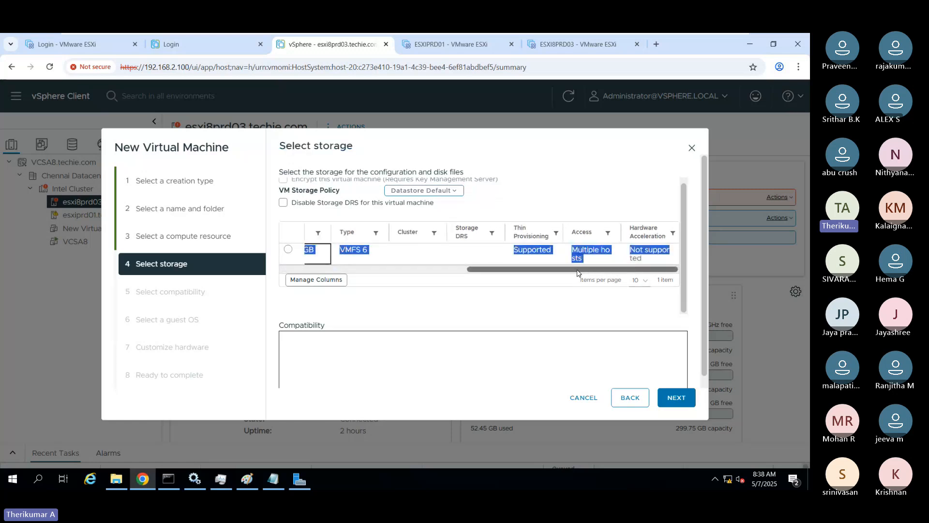
{"action": "left_click_drag", "start_coordinate": [577, 270], "coordinate": [306, 264]}
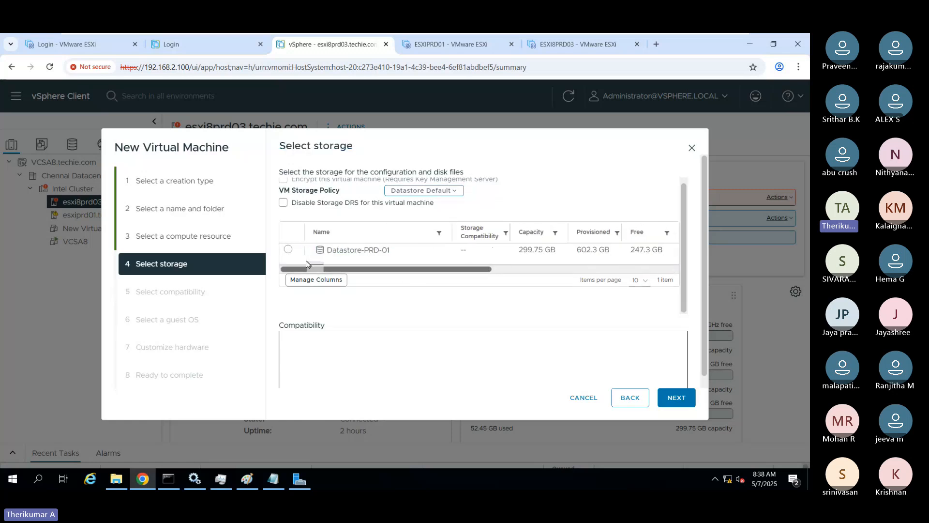
{"action": "left_click", "coordinate": [287, 250]}
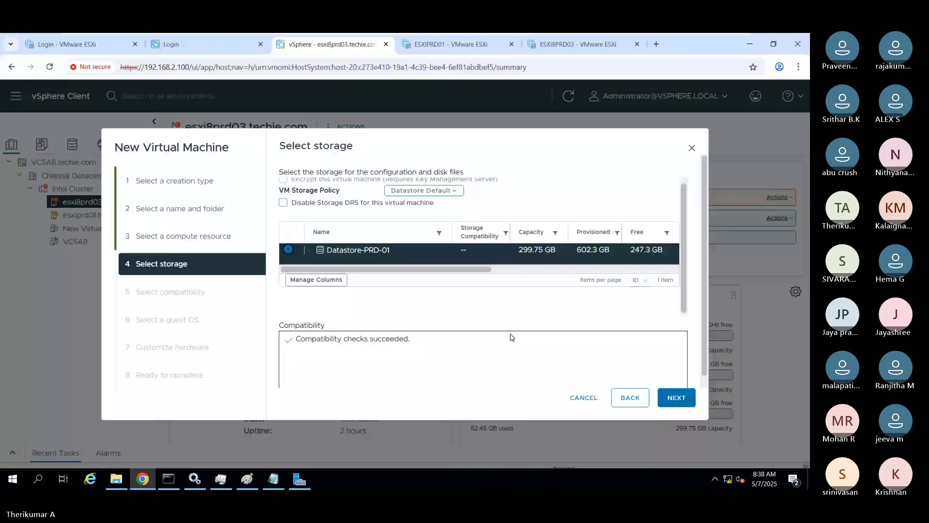
{"action": "left_click", "coordinate": [678, 402]}
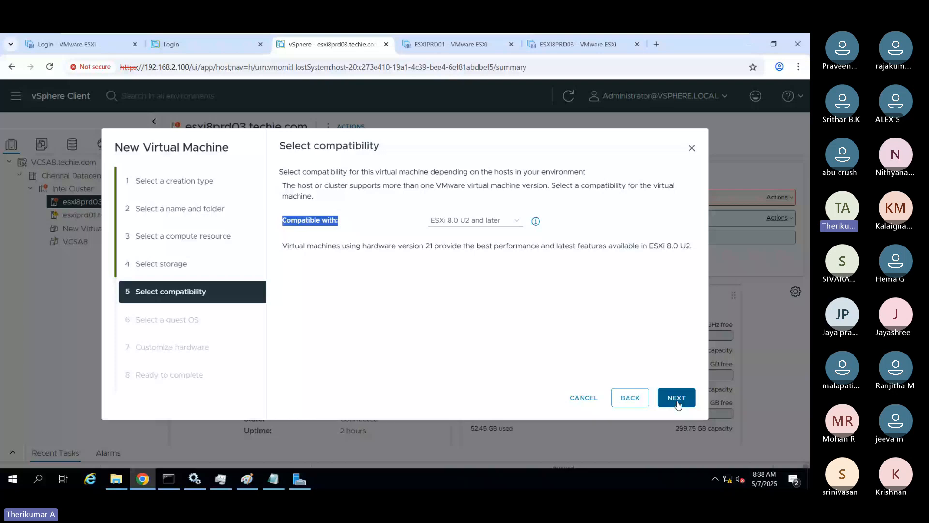
{"action": "left_click", "coordinate": [678, 403]}
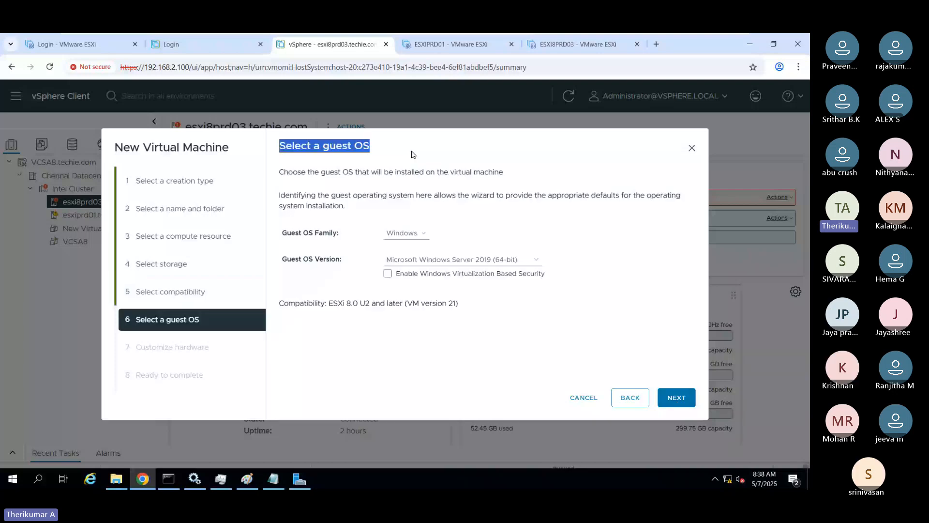
Switch the guest OS family to Linux and browse the Linux versions on offer.
{"action": "left_click", "coordinate": [425, 238]}
{"action": "left_click", "coordinate": [405, 258]}
{"action": "left_click", "coordinate": [442, 260]}
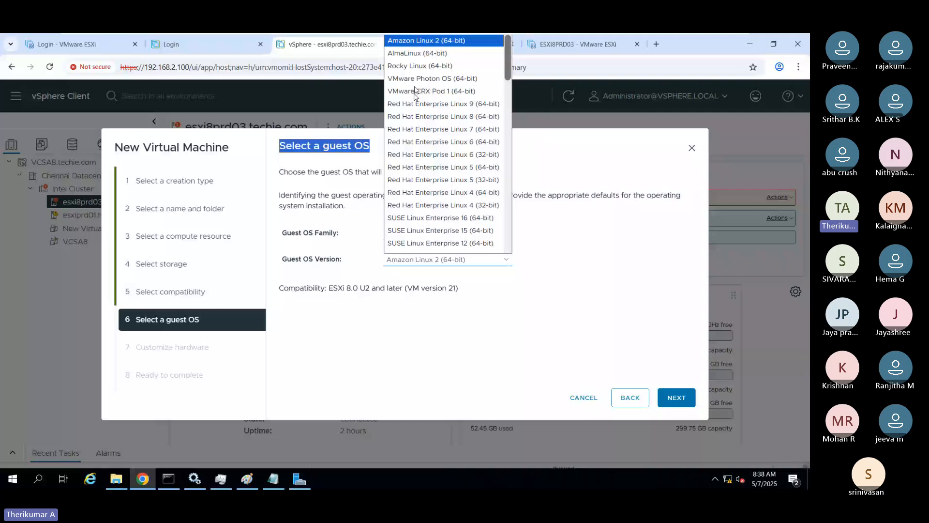
{"action": "scroll", "coordinate": [414, 93], "scroll_direction": "down", "scroll_amount": 5}
Set the guest OS family to Windows and the version to Microsoft Windows Server 2016 (64-bit), and continue to the hardware settings.
{"action": "left_click", "coordinate": [407, 233]}
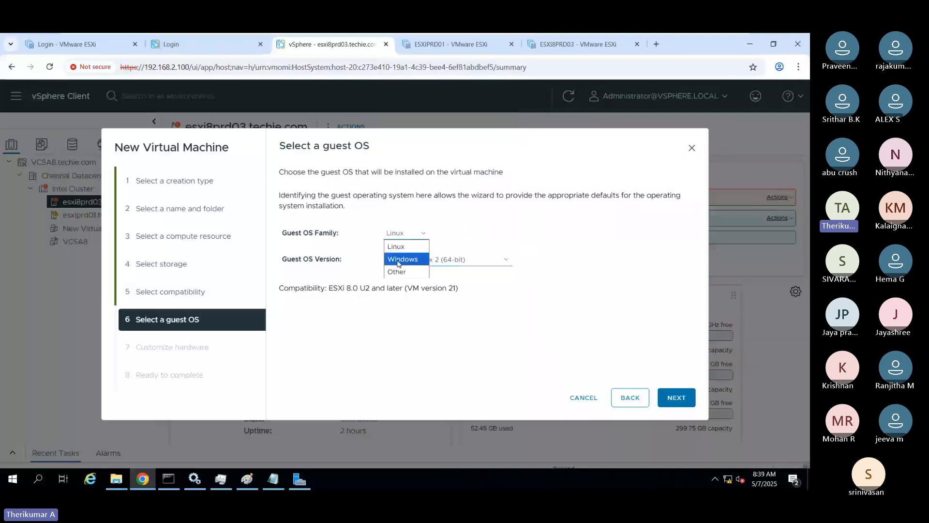
{"action": "left_click", "coordinate": [399, 263]}
{"action": "left_click", "coordinate": [401, 260]}
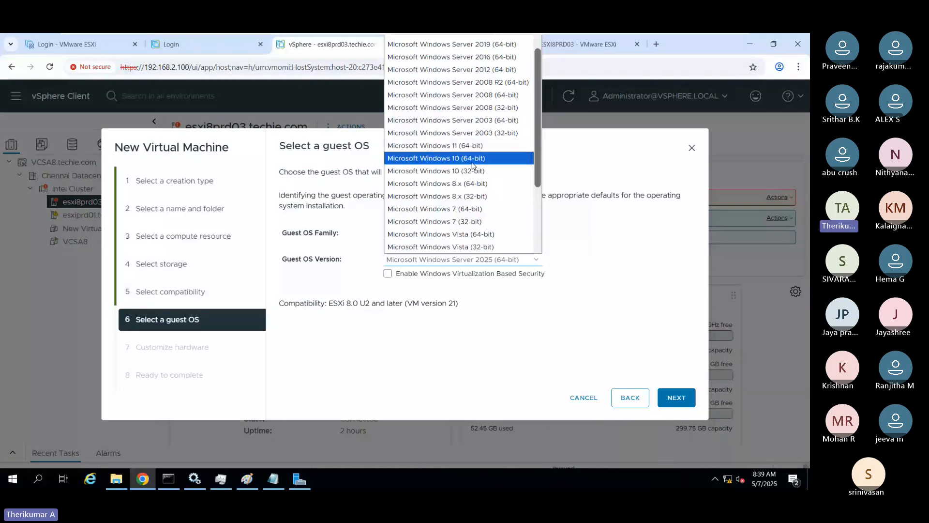
{"action": "scroll", "coordinate": [473, 166], "scroll_direction": "up", "scroll_amount": 1}
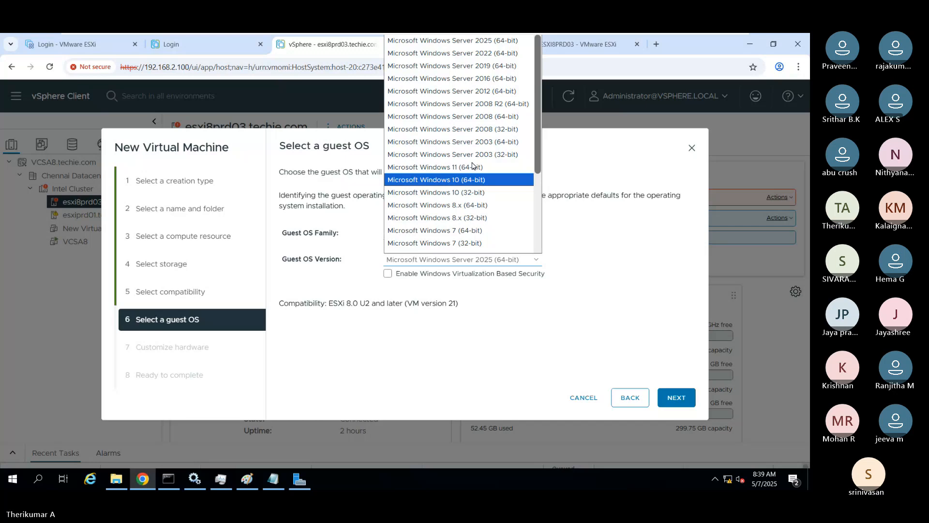
{"action": "left_click", "coordinate": [452, 78]}
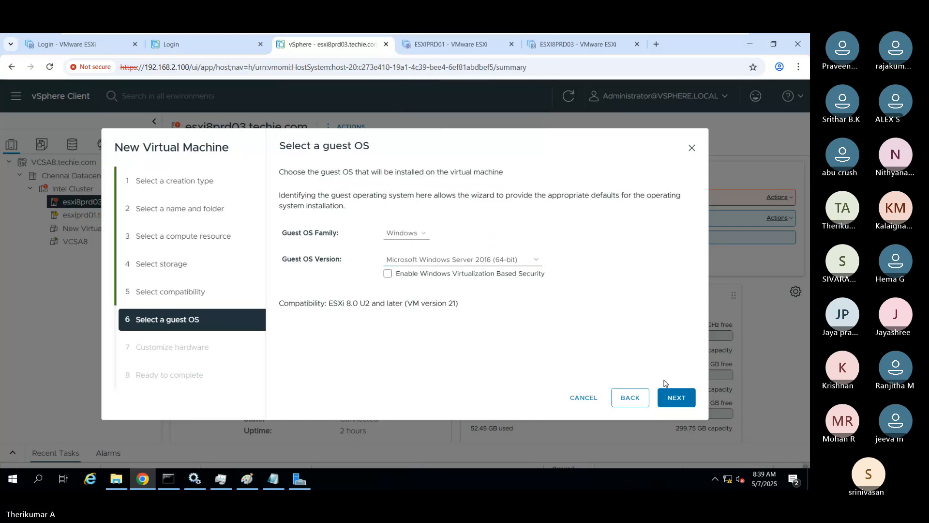
{"action": "left_click", "coordinate": [678, 401]}
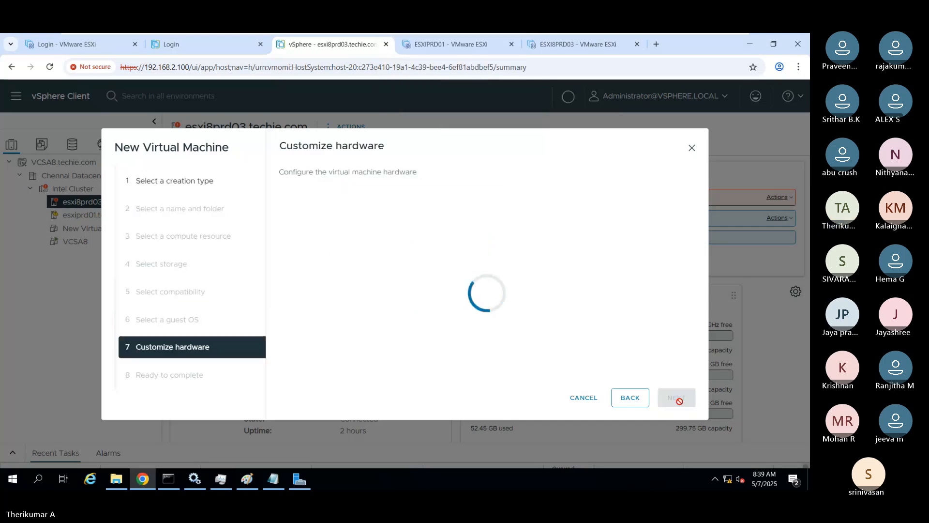
Set the new hard disk to 50 GB with Thin Provision disk provisioning and continue to the final summary.
{"action": "left_click_drag", "start_coordinate": [265, 136], "coordinate": [402, 149]}
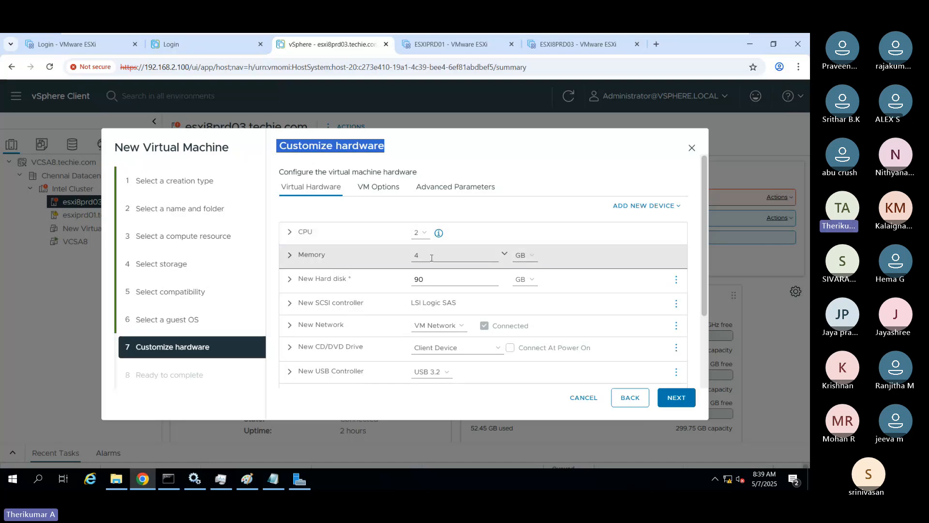
{"action": "left_click_drag", "start_coordinate": [431, 280], "coordinate": [342, 283]}
{"action": "key", "text": "BackSpace"}
{"action": "type", "text": "50"}
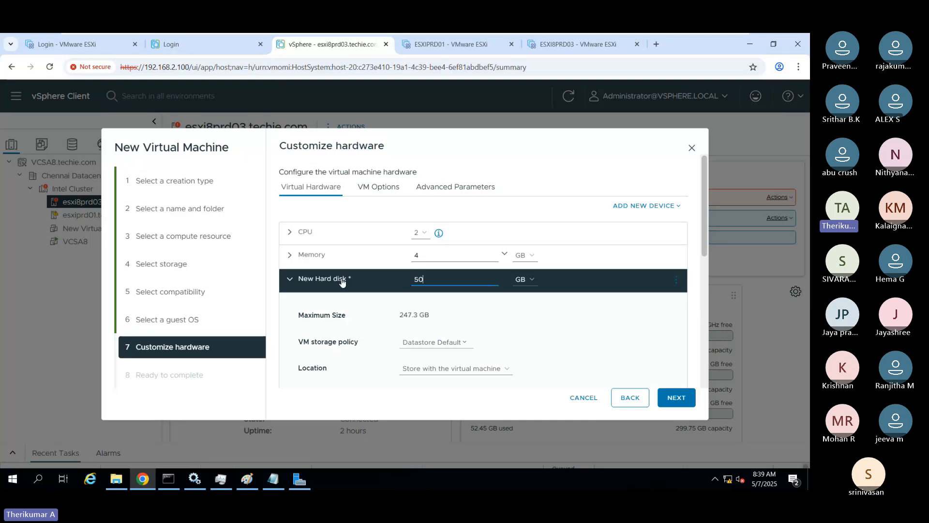
{"action": "scroll", "coordinate": [323, 309], "scroll_direction": "down", "scroll_amount": 2}
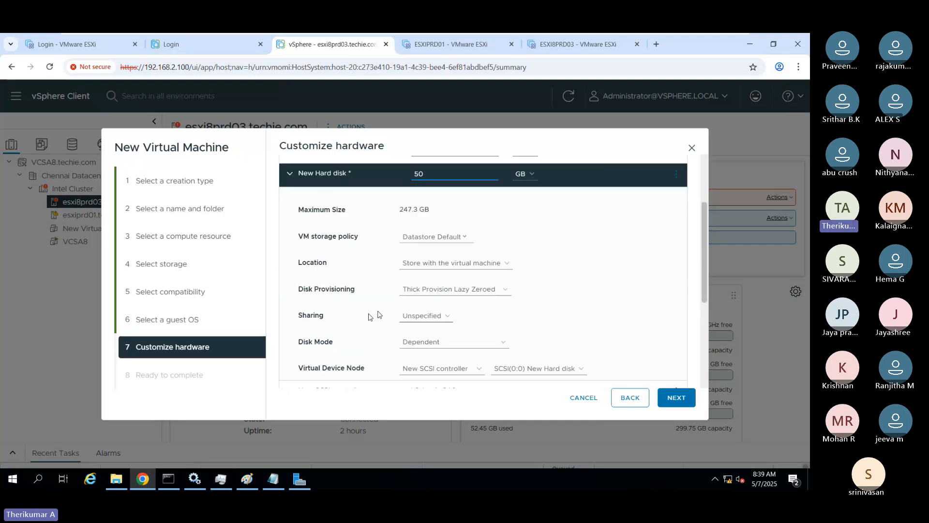
{"action": "left_click", "coordinate": [436, 290]}
{"action": "left_click", "coordinate": [436, 325]}
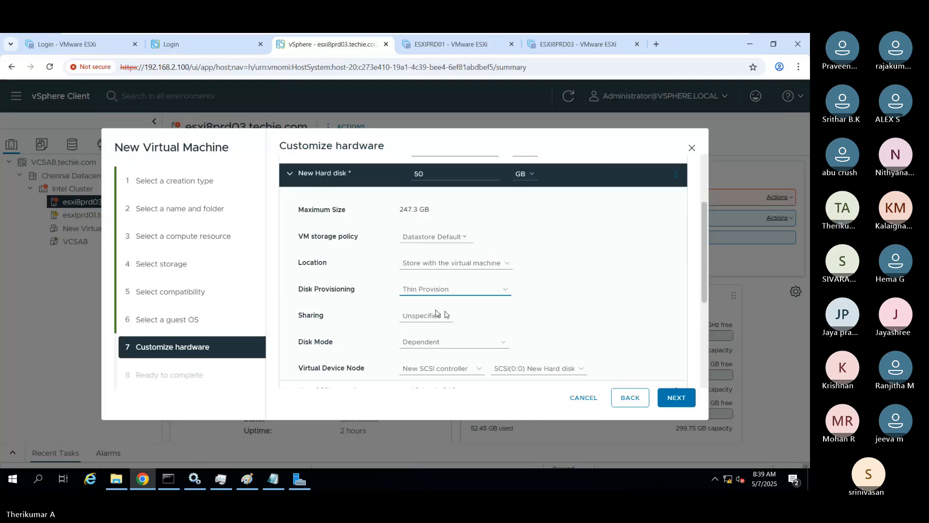
{"action": "left_click", "coordinate": [294, 183]}
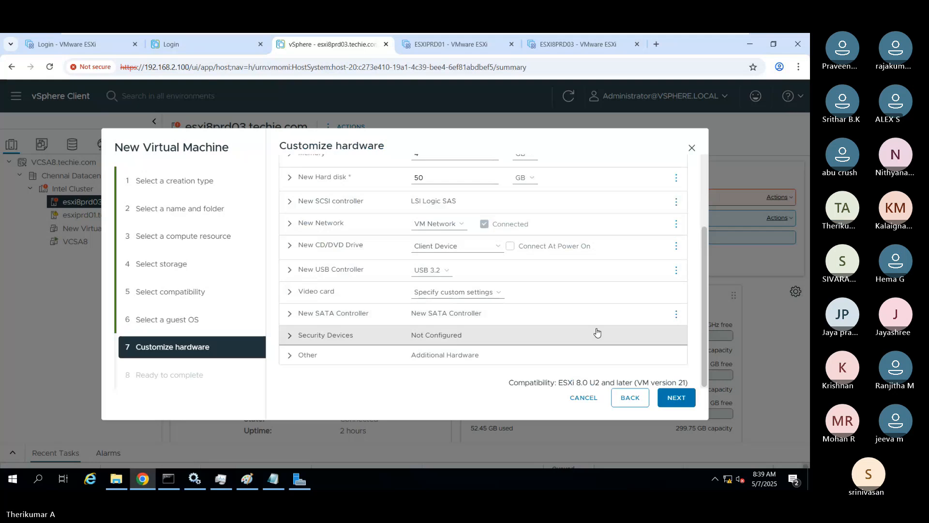
{"action": "left_click", "coordinate": [684, 400]}
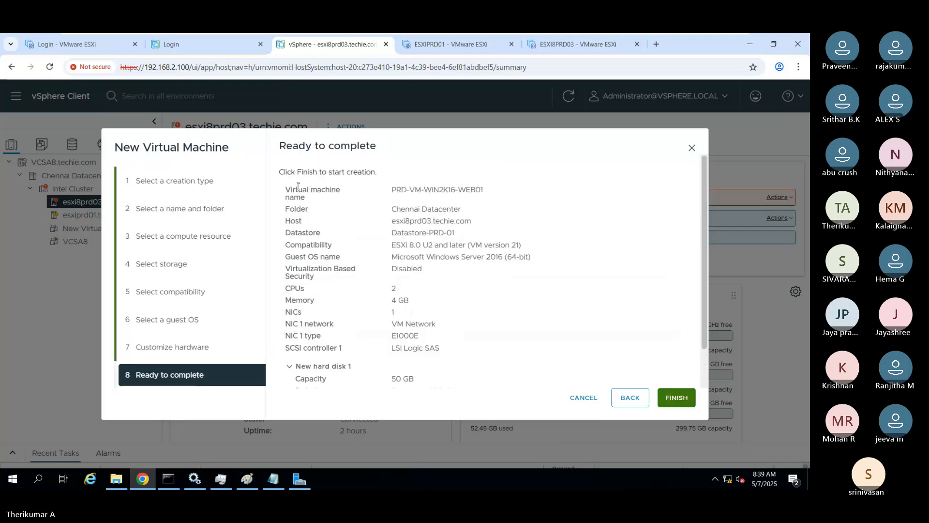
Review the virtual machine's summary and go back to check its CPU, memory and hard disk settings.
{"action": "left_click_drag", "start_coordinate": [282, 170], "coordinate": [427, 343]}
{"action": "left_click", "coordinate": [427, 342]}
{"action": "scroll", "coordinate": [342, 234], "scroll_direction": "up", "scroll_amount": 2}
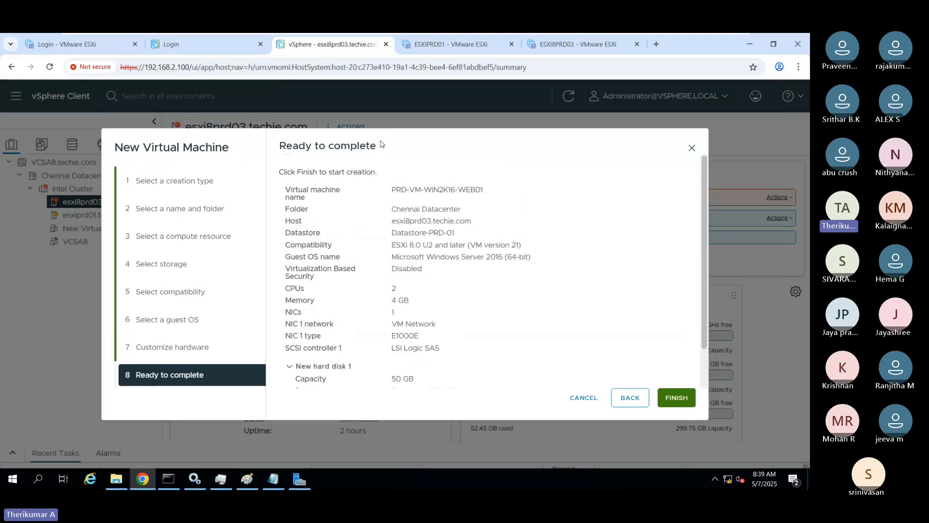
{"action": "left_click", "coordinate": [630, 394]}
{"action": "left_click", "coordinate": [419, 233]}
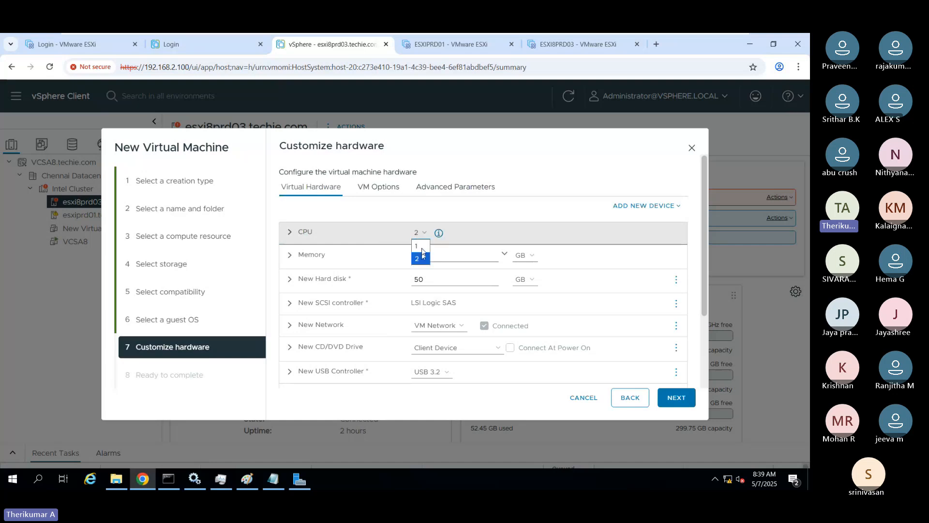
{"action": "left_click", "coordinate": [421, 258]}
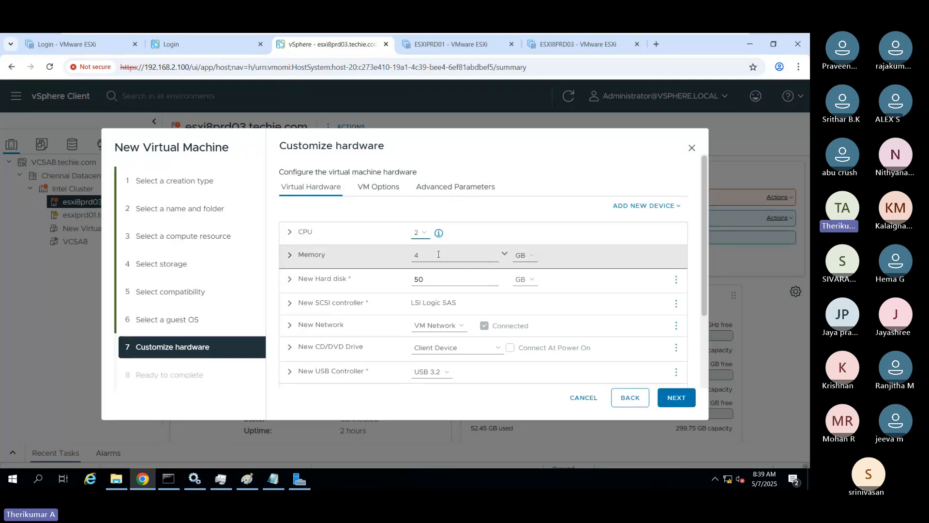
{"action": "left_click", "coordinate": [437, 259]}
{"action": "left_click", "coordinate": [442, 283]}
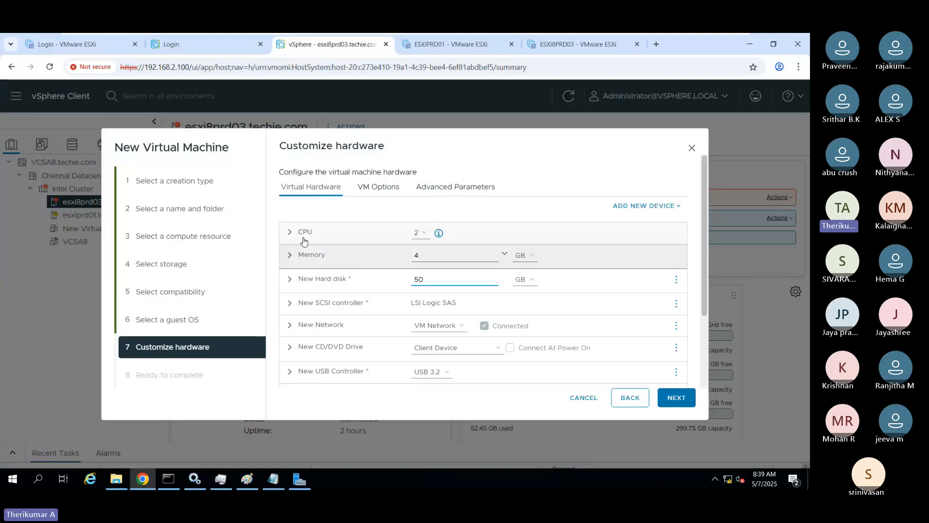
{"action": "left_click", "coordinate": [284, 237]}
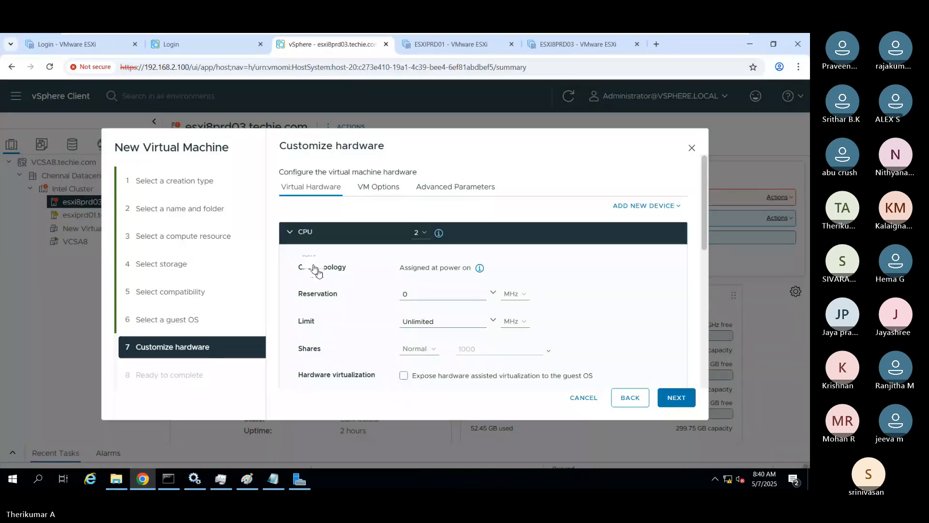
Finish creating PRD-VM-WIN2K16-WEB01 and select it in the inventory.
{"action": "left_click", "coordinate": [692, 398]}
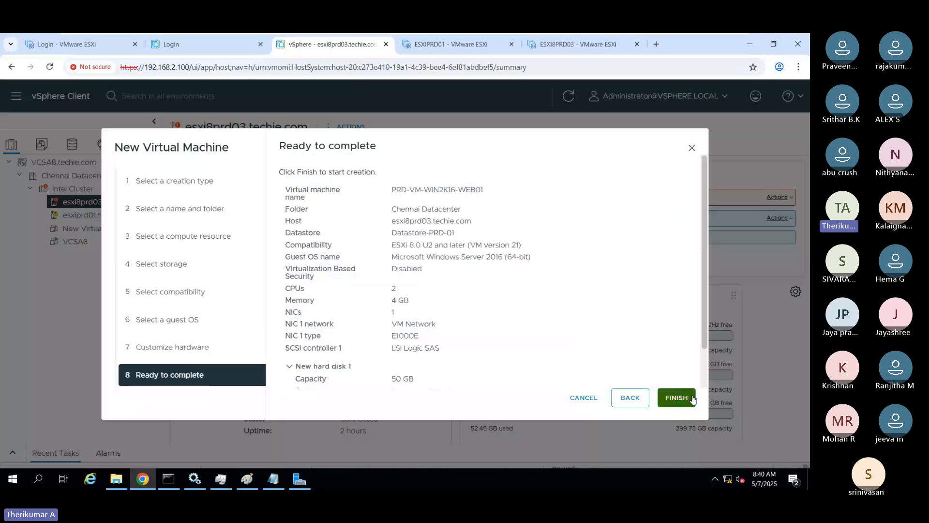
{"action": "left_click", "coordinate": [693, 400]}
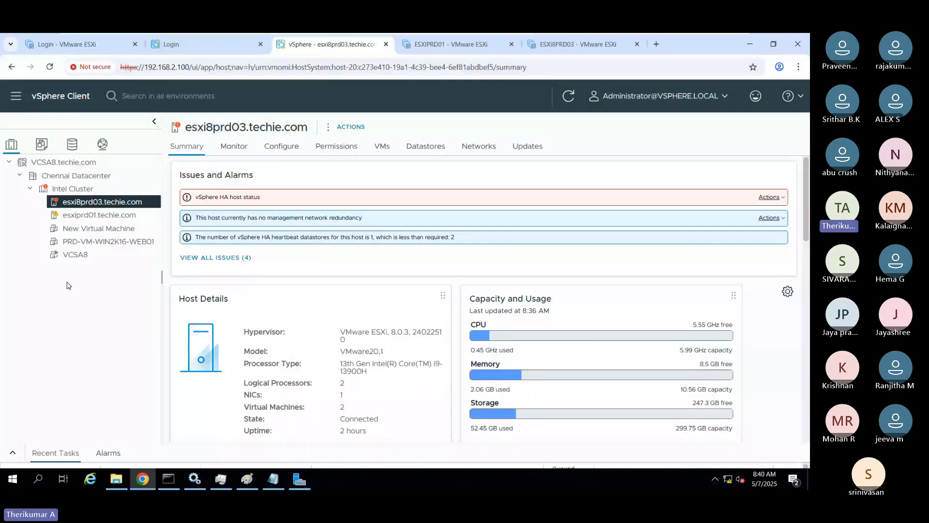
{"action": "left_click", "coordinate": [90, 228]}
{"action": "left_click", "coordinate": [89, 247]}
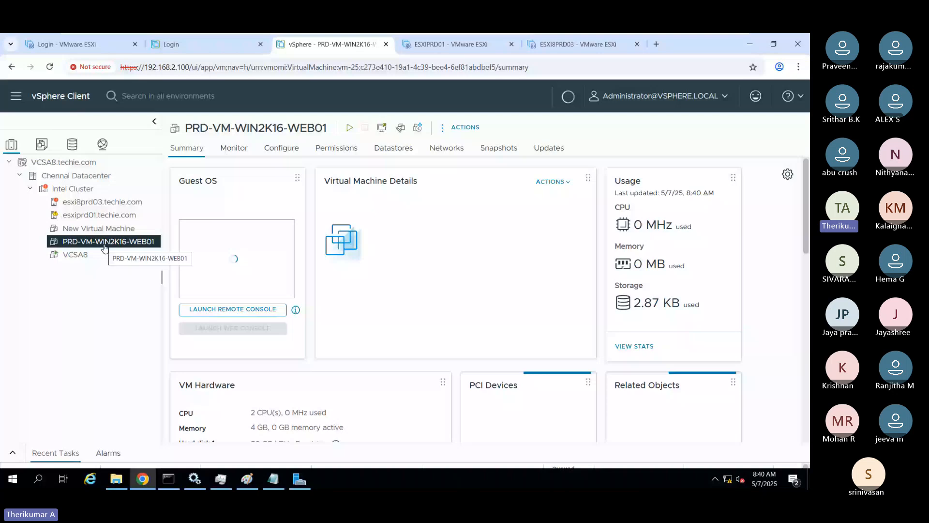
{"action": "right_click", "coordinate": [104, 246]}
{"action": "mouse_move", "coordinate": [255, 128]}
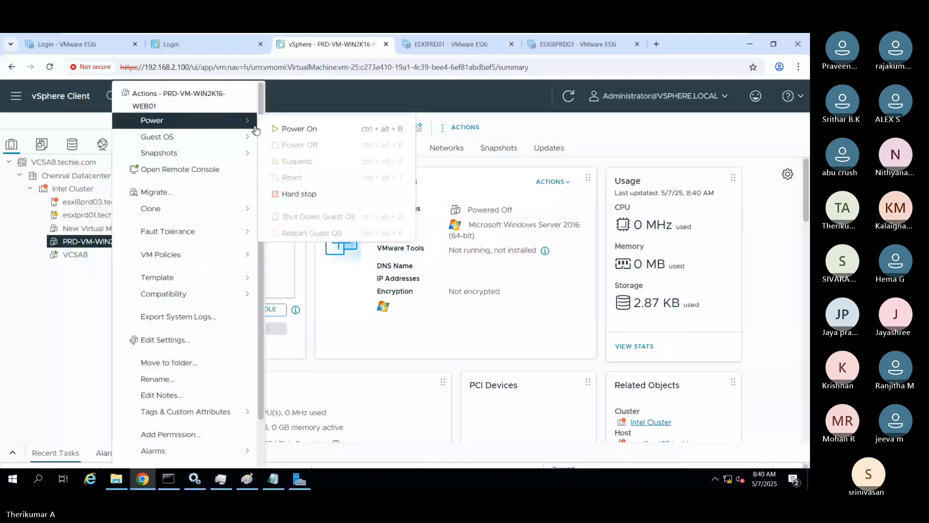
{"action": "left_click", "coordinate": [442, 296]}
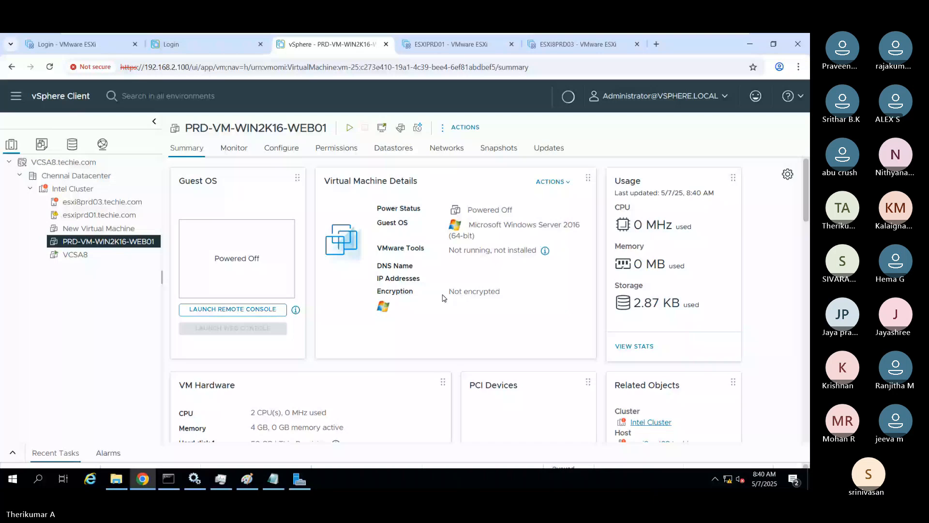
Edit the Intel Cluster configuration to turn off vSphere HA.
{"action": "left_click", "coordinate": [73, 189]}
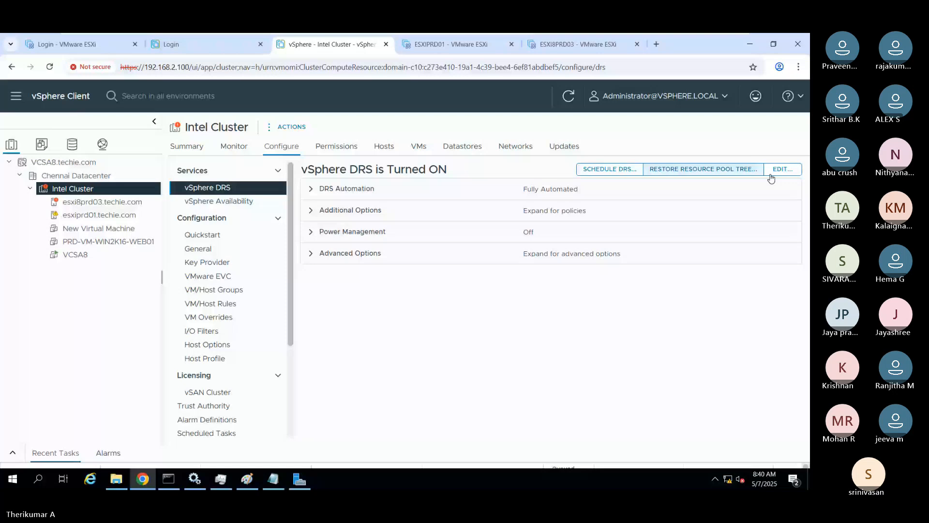
{"action": "left_click", "coordinate": [771, 176]}
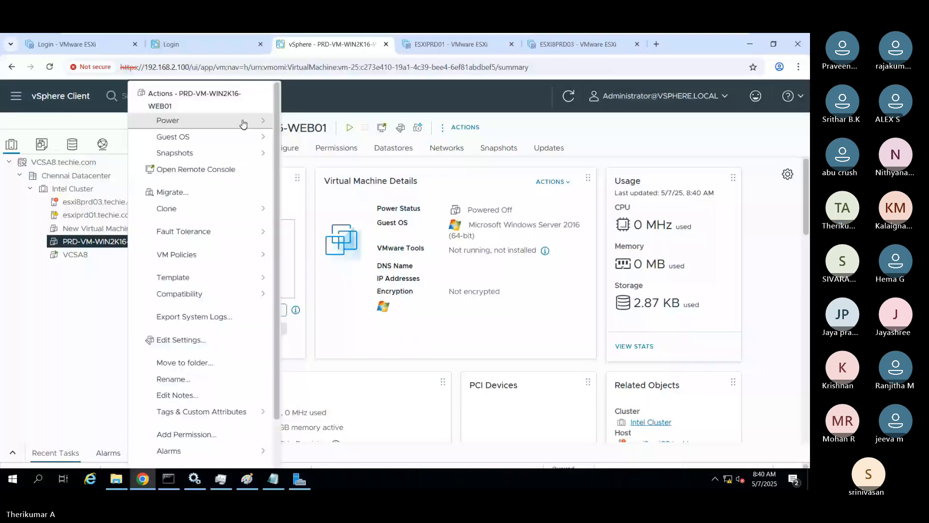
Power on PRD-VM-WIN2K16-WEB01 and check the power-on task among the recent tasks.
{"action": "left_click", "coordinate": [405, 279]}
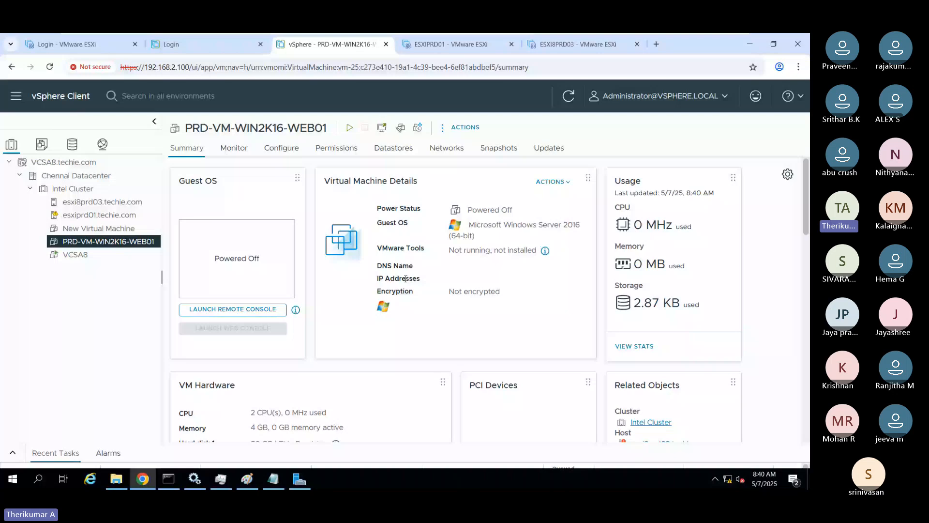
{"action": "left_click", "coordinate": [12, 453]}
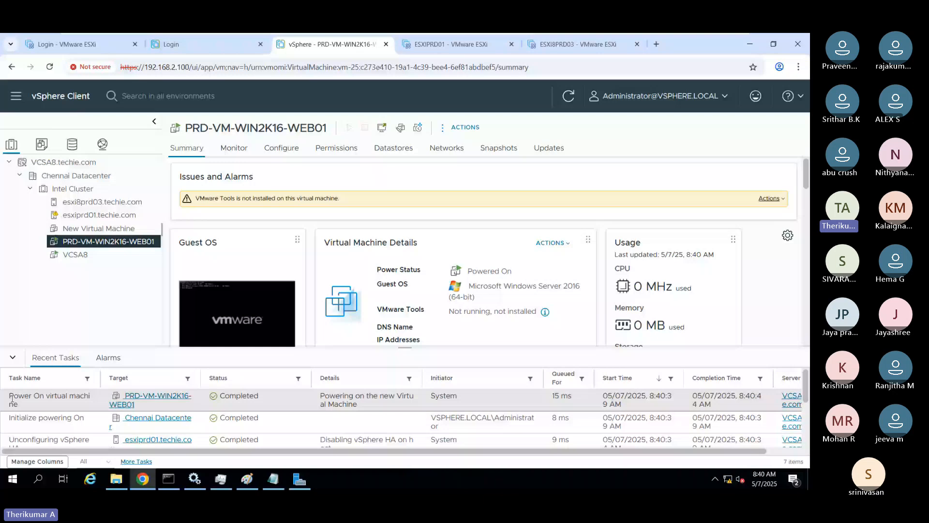
{"action": "left_click", "coordinate": [68, 360]}
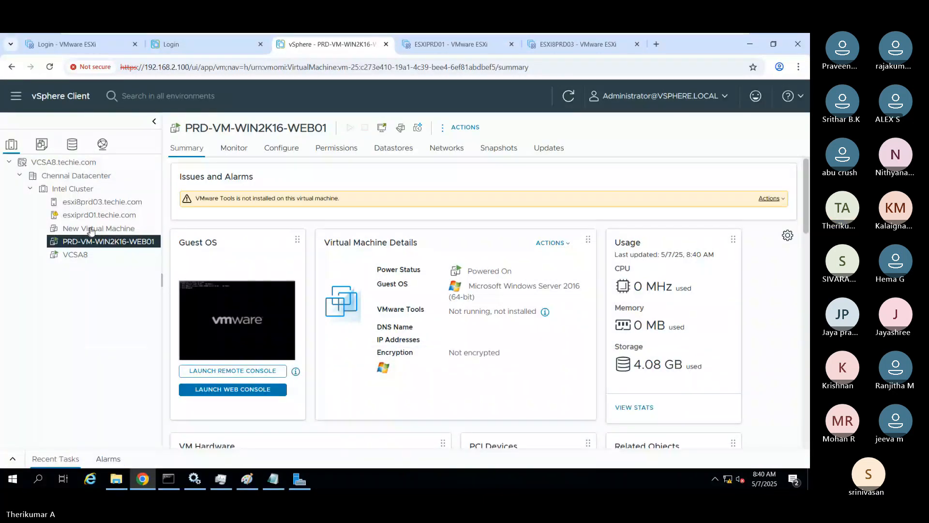
Open the web console of PRD-VM-WIN2K16-WEB01 to check how the machine starts up.
{"action": "left_click", "coordinate": [237, 389]}
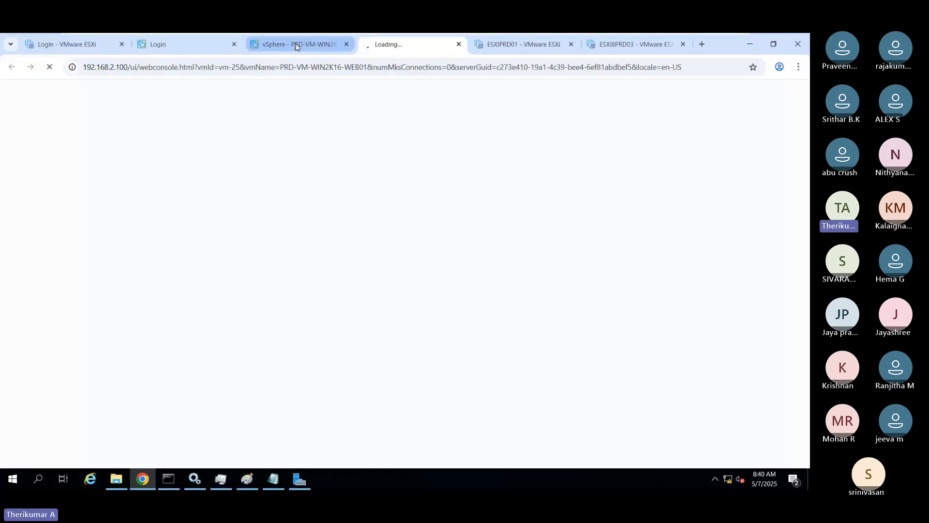
{"action": "left_click", "coordinate": [297, 45]}
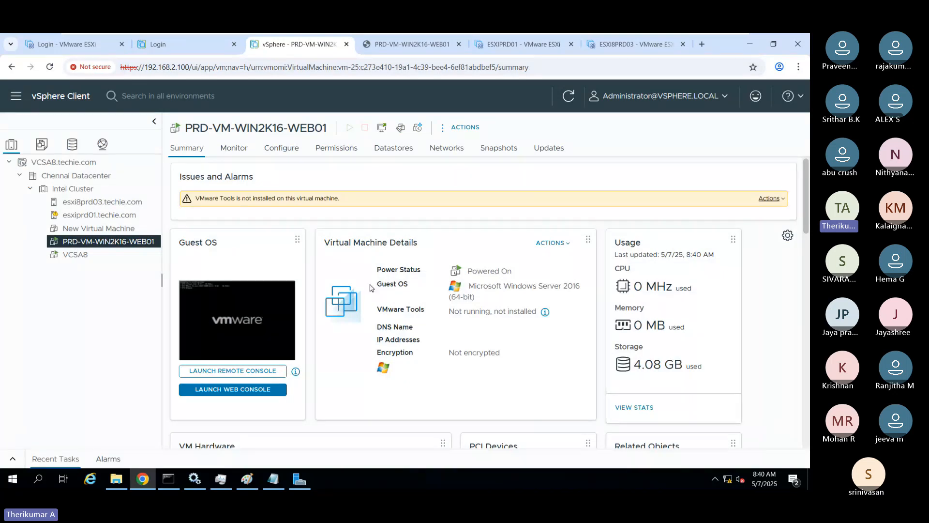
{"action": "scroll", "coordinate": [374, 277], "scroll_direction": "down", "scroll_amount": 2}
{"action": "left_click", "coordinate": [236, 287]}
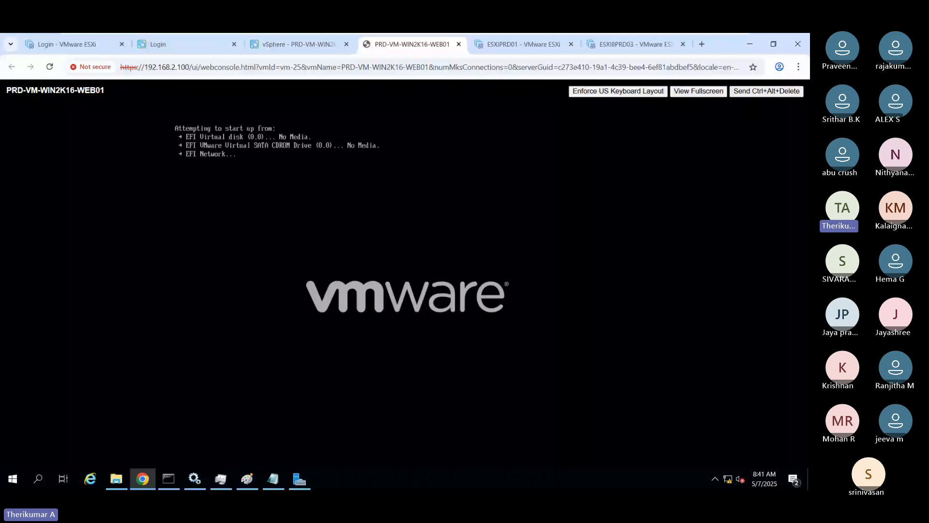
Return to vSphere and open the files of Datastore-PRD-01 to check the Windows Server 2016 ISO upload progress.
{"action": "left_click", "coordinate": [297, 40]}
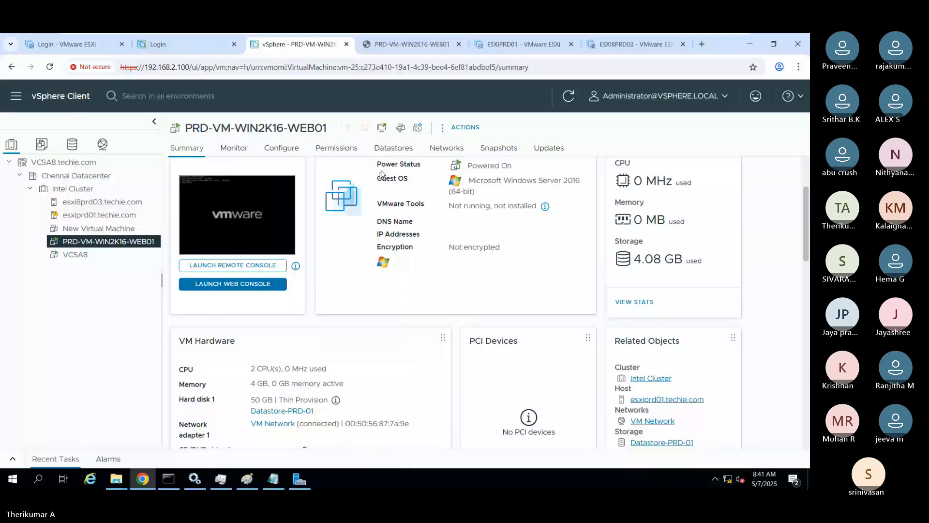
{"action": "left_click", "coordinate": [393, 148]}
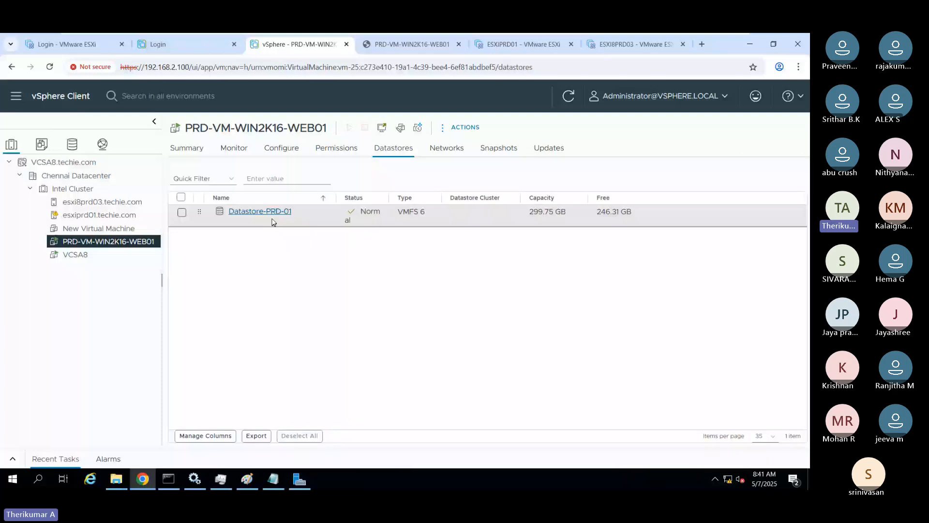
{"action": "left_click", "coordinate": [271, 219]}
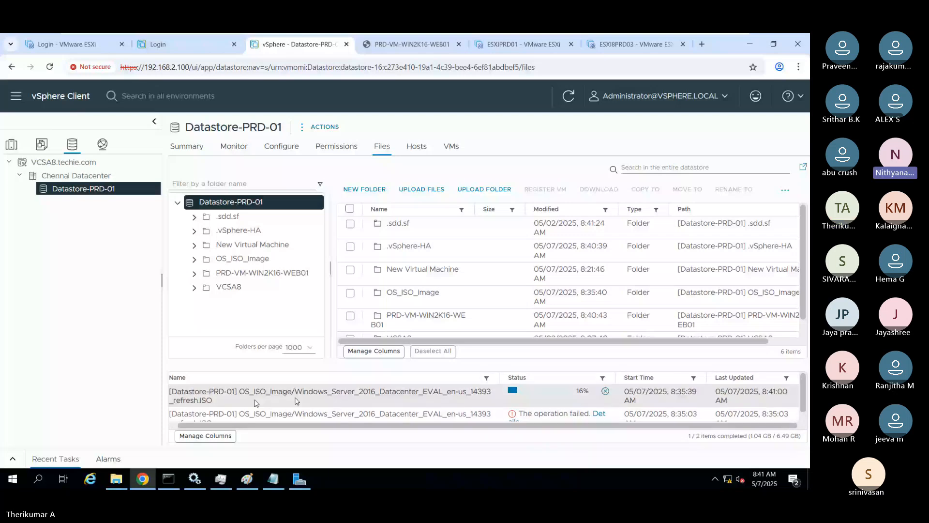
Switch to File Explorer and open the properties of the Windows Server 2016 ISO to check its size.
{"action": "key", "text": "alt+Tab"}
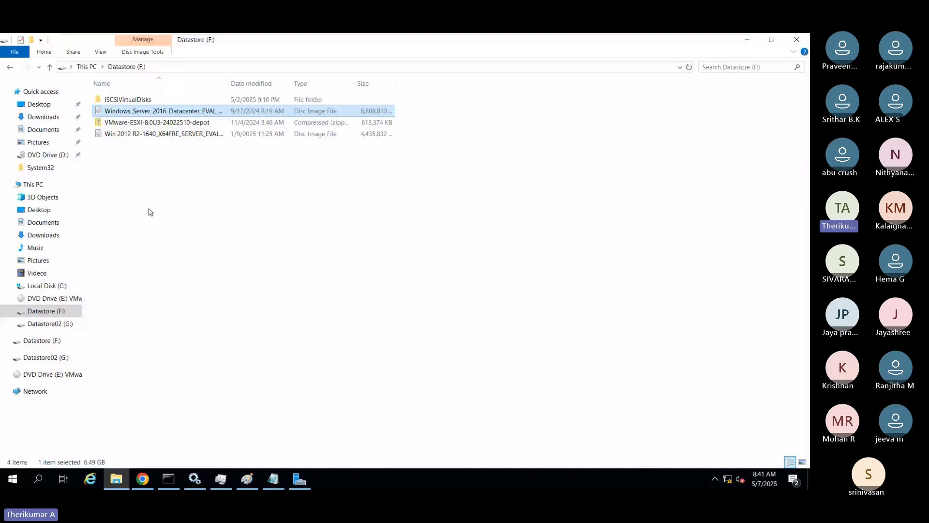
{"action": "key", "text": "alt+Return"}
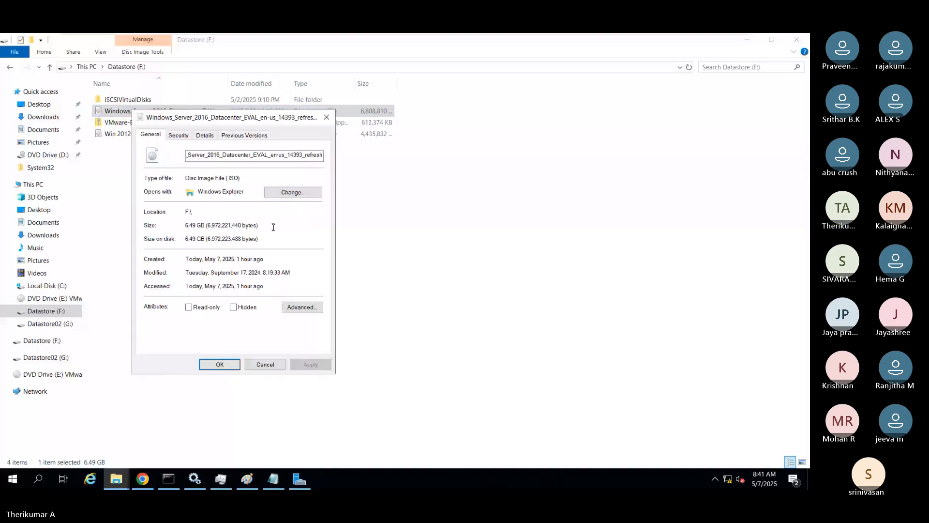
Close the open properties and check the size of the Win 2012 R2 ISO in its properties.
{"action": "left_click", "coordinate": [326, 117]}
{"action": "right_click", "coordinate": [179, 137]}
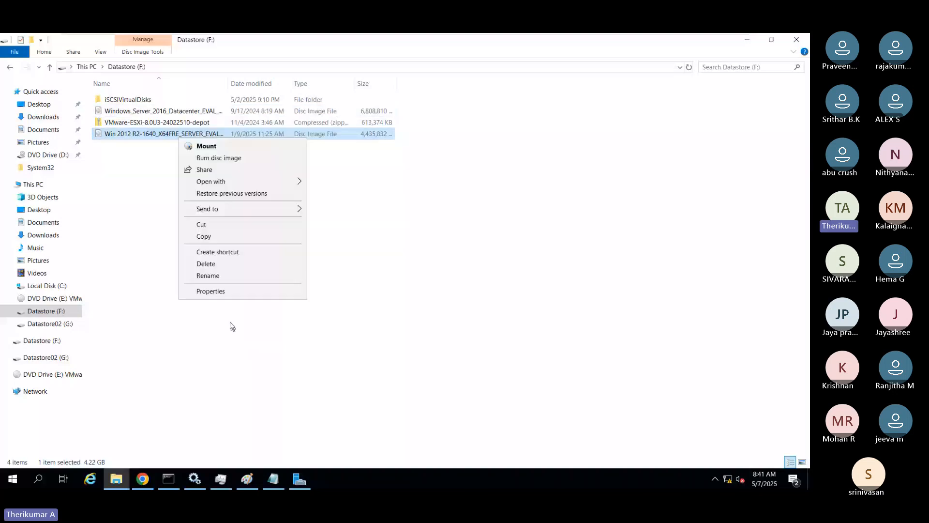
{"action": "left_click", "coordinate": [221, 292]}
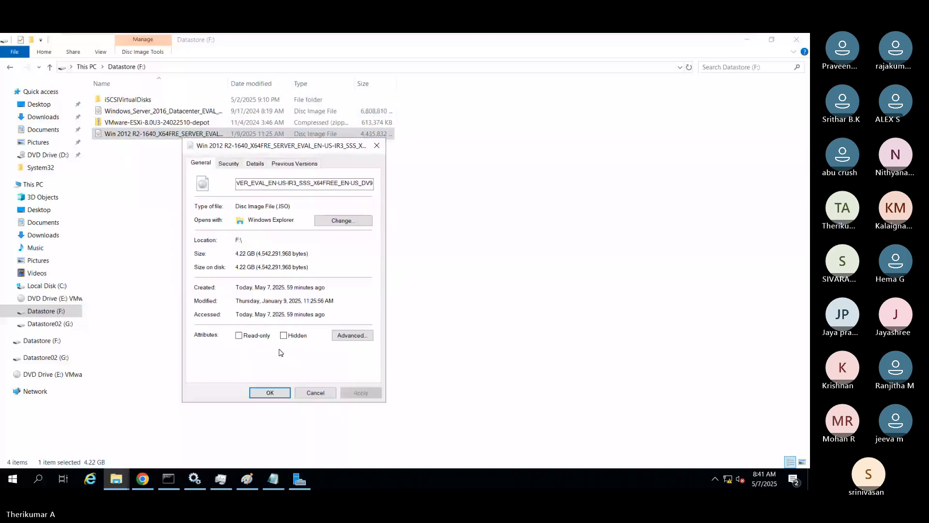
{"action": "left_click", "coordinate": [307, 396]}
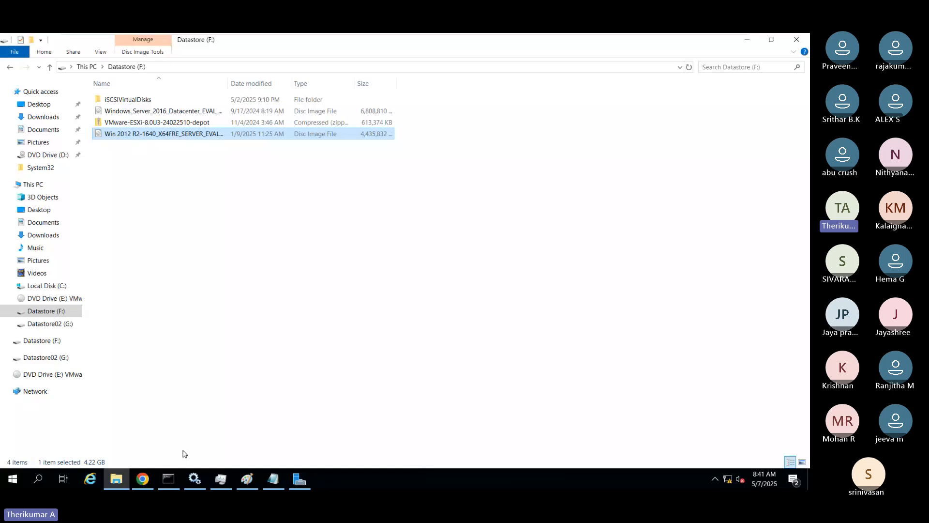
Return to vSphere and open the virtual hardware settings of PRD-VM-WIN2K16-WEB01 for editing.
{"action": "left_click", "coordinate": [132, 486]}
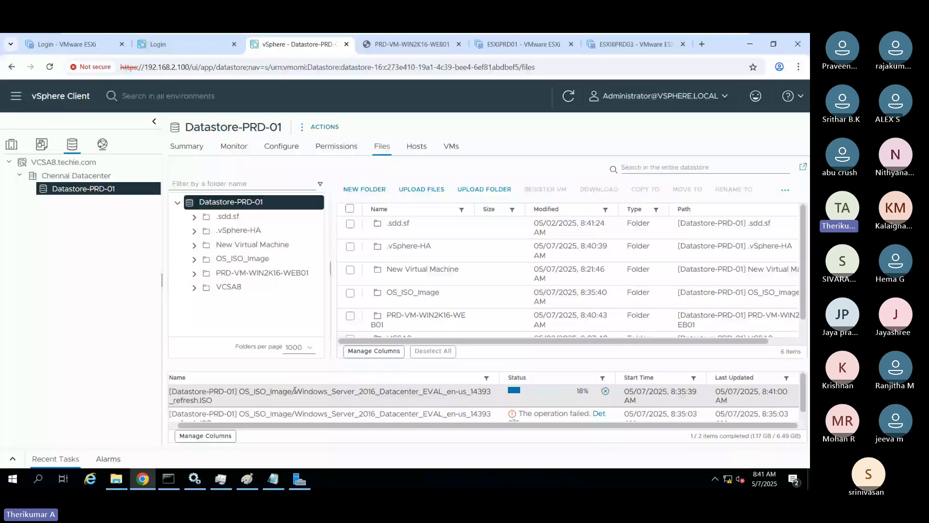
{"action": "left_click", "coordinate": [7, 147]}
{"action": "right_click", "coordinate": [155, 241]}
{"action": "left_click", "coordinate": [172, 342]}
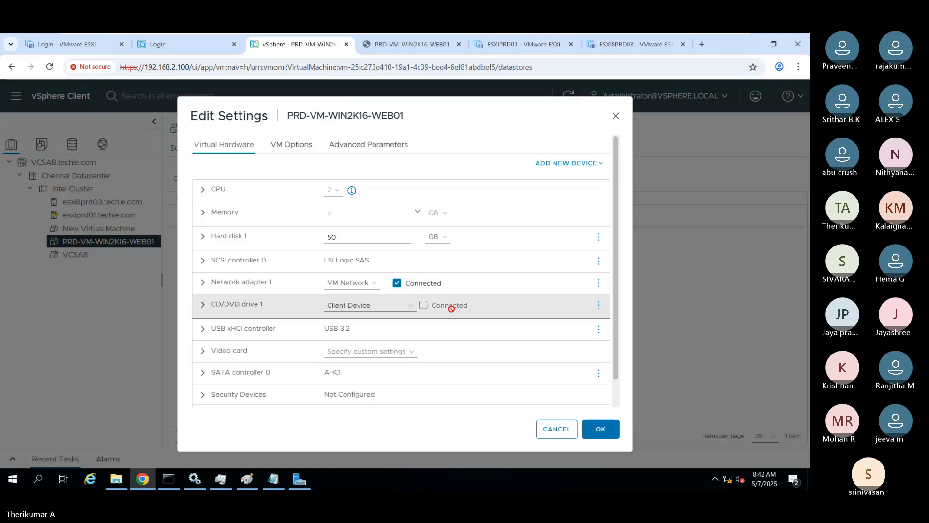
Set CD/DVD drive 1 to Datastore ISO File and open the OS_ISO_Image folder on Datastore-PRD-01.
{"action": "left_click", "coordinate": [600, 306]}
{"action": "left_click", "coordinate": [368, 306]}
{"action": "left_click", "coordinate": [366, 307]}
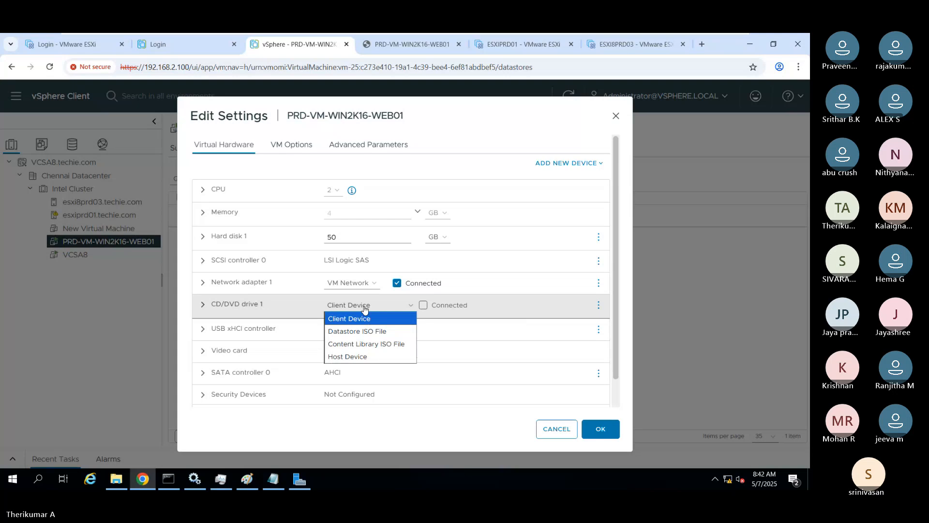
{"action": "left_click", "coordinate": [348, 332]}
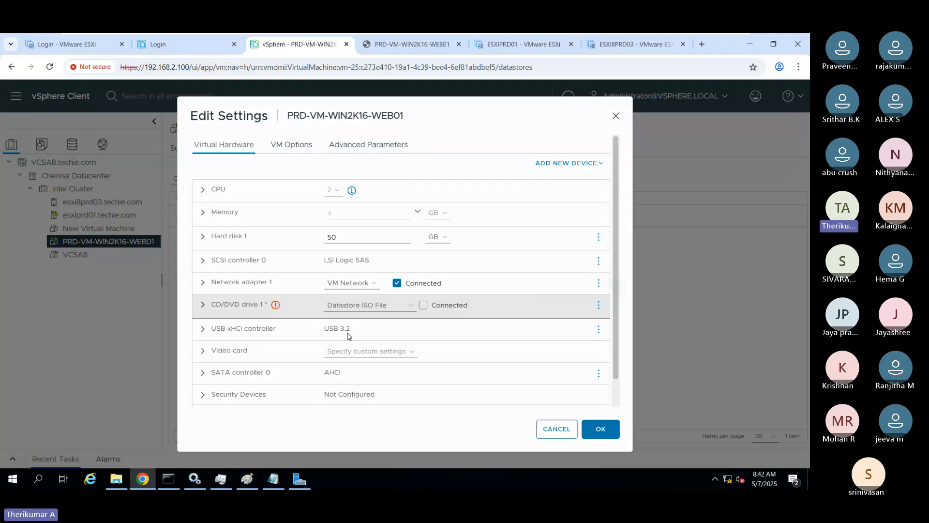
{"action": "left_click", "coordinate": [255, 275]}
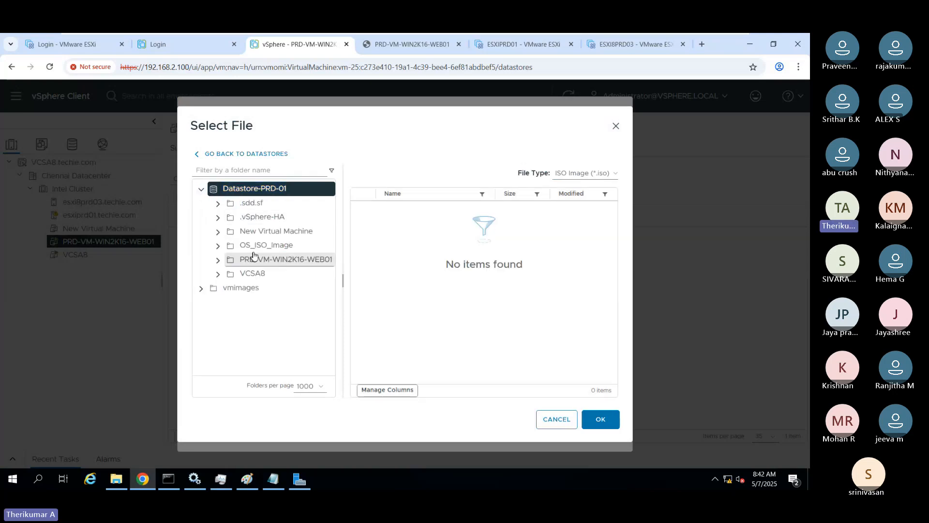
{"action": "left_click", "coordinate": [269, 246]}
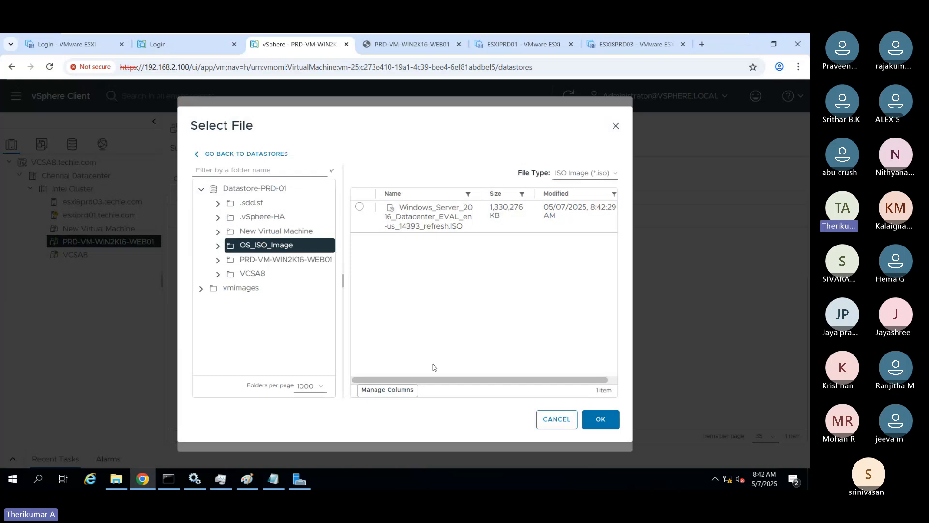
Glance at the virtual machine's console, and choose the Windows Server 2016 Datacenter ISO from OS_ISO_Image as the drive's media.
{"action": "mouse_move", "coordinate": [436, 382]}
{"action": "left_mouse_down"}
{"action": "mouse_move", "coordinate": [499, 381]}
{"action": "mouse_move", "coordinate": [430, 381]}
{"action": "left_mouse_up"}
{"action": "left_click", "coordinate": [372, 43]}
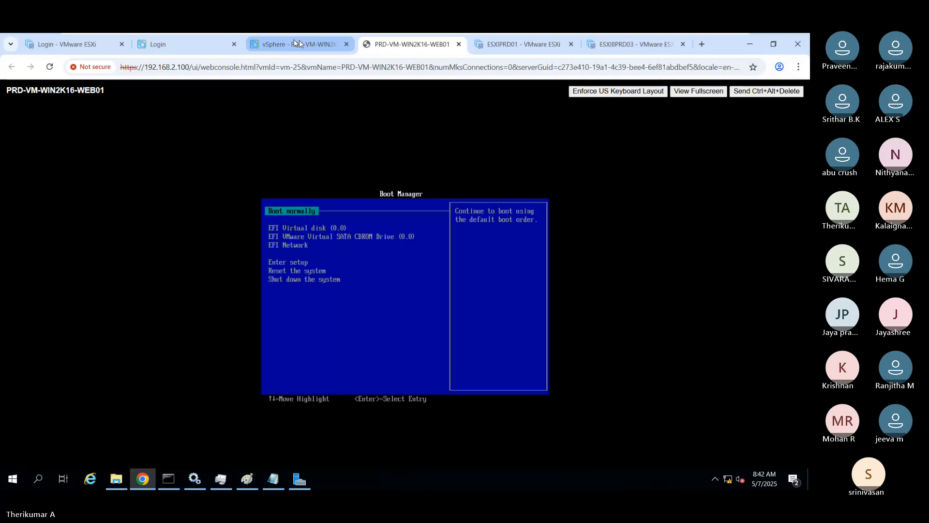
{"action": "left_click", "coordinate": [298, 45]}
{"action": "left_click", "coordinate": [365, 211]}
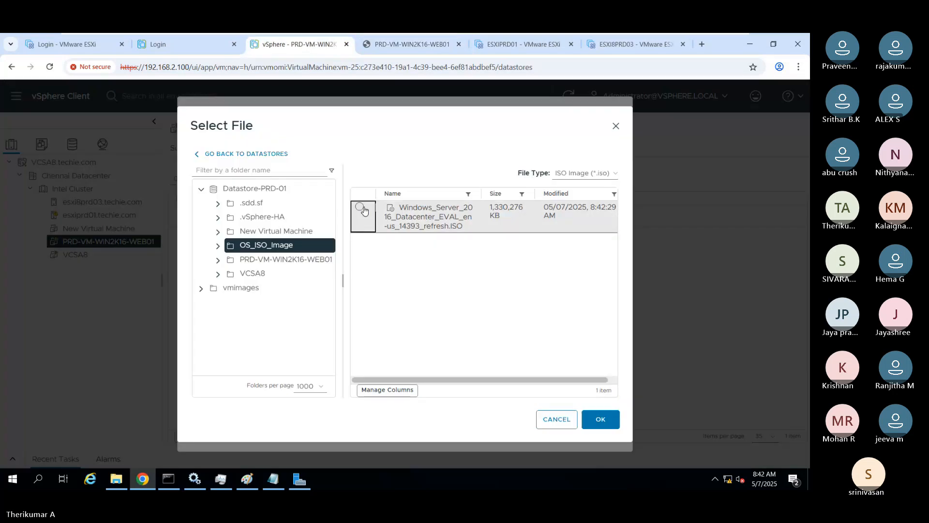
{"action": "left_click", "coordinate": [603, 419]}
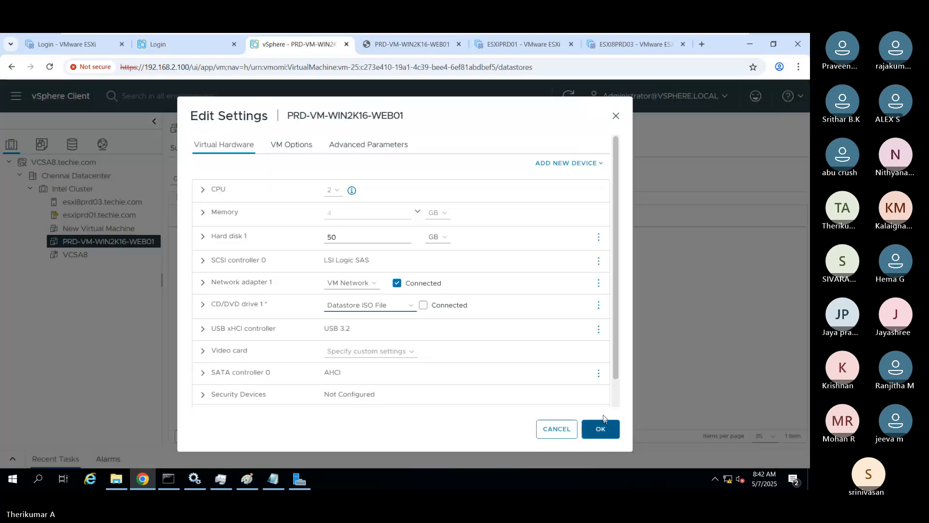
Mark CD/DVD drive 1 as Connected, expand its details and enable Connect At Power On.
{"action": "left_click", "coordinate": [428, 308]}
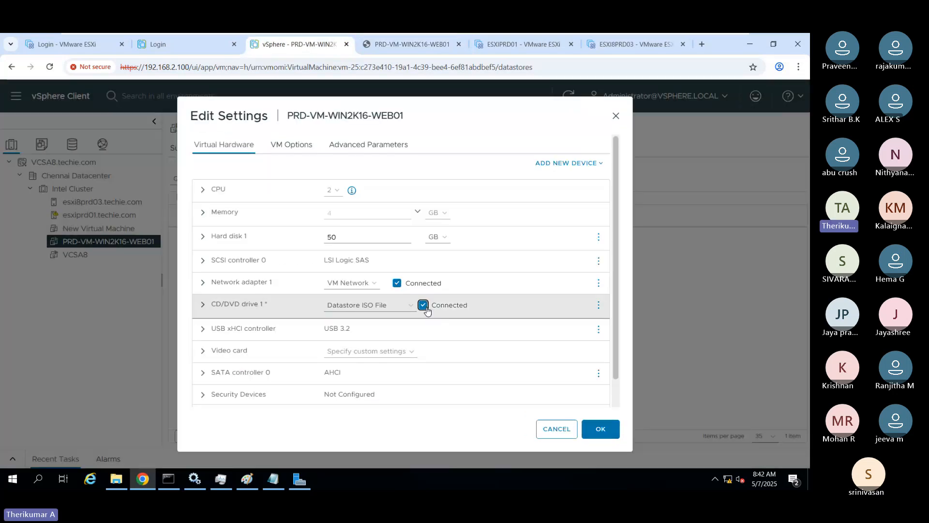
{"action": "left_click", "coordinate": [206, 316]}
{"action": "left_click", "coordinate": [204, 313]}
{"action": "left_click", "coordinate": [370, 308]}
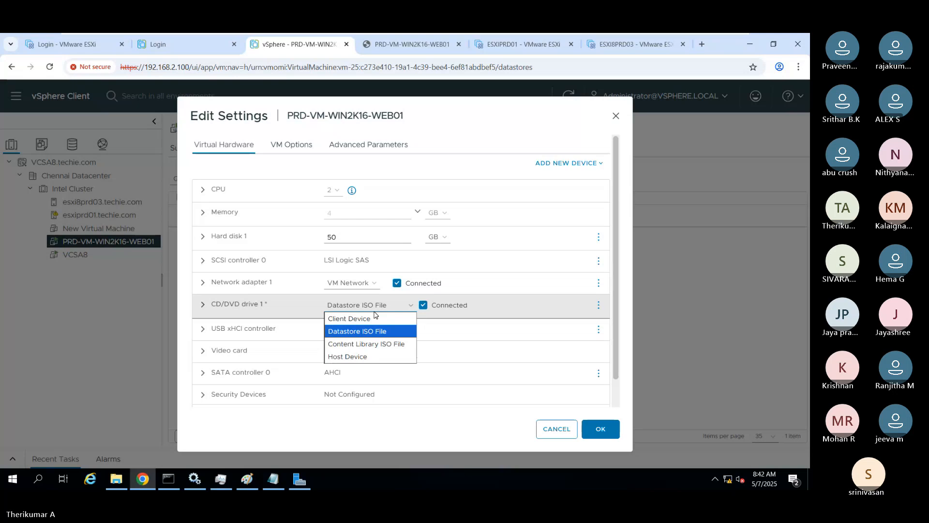
{"action": "left_click", "coordinate": [372, 306]}
{"action": "left_click", "coordinate": [298, 307]}
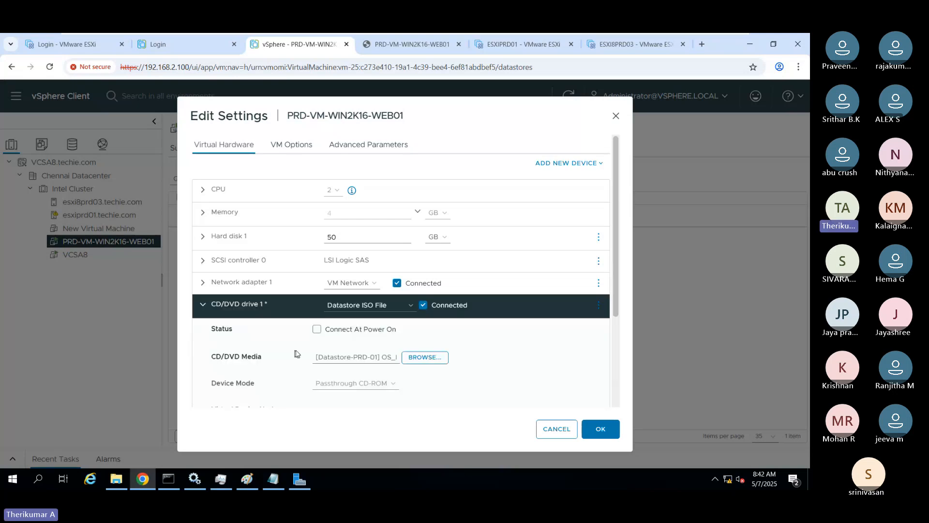
{"action": "left_click", "coordinate": [317, 329]}
Change CD/DVD drive 1 to Host Device with /vmfs/devices/cdrom/mpx.vmhba64:C0:T0:L0 as its media.
{"action": "left_click", "coordinate": [357, 306]}
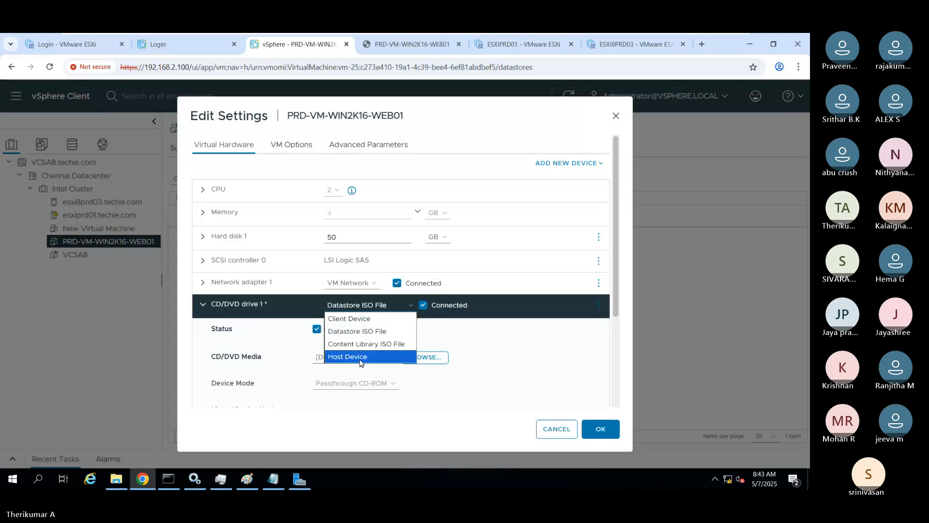
{"action": "left_click", "coordinate": [345, 357]}
{"action": "left_click", "coordinate": [443, 359]}
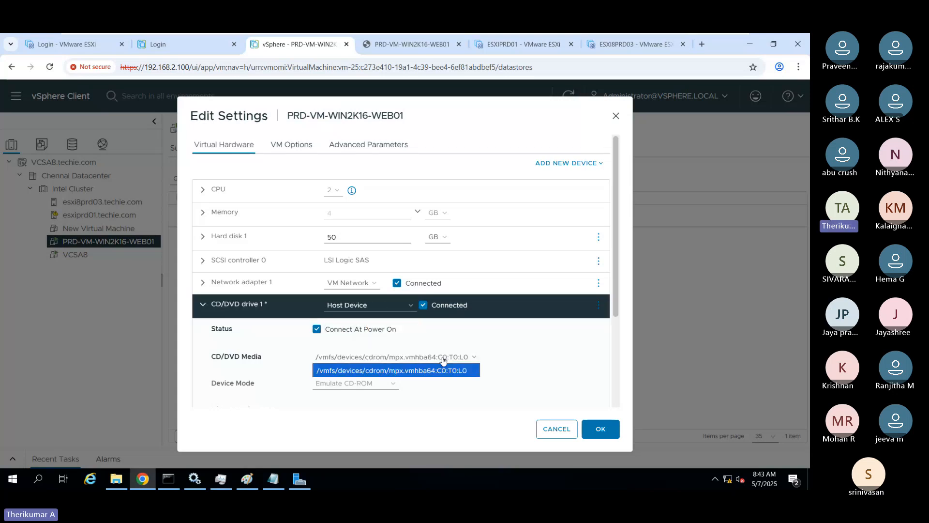
{"action": "left_click", "coordinate": [442, 360]}
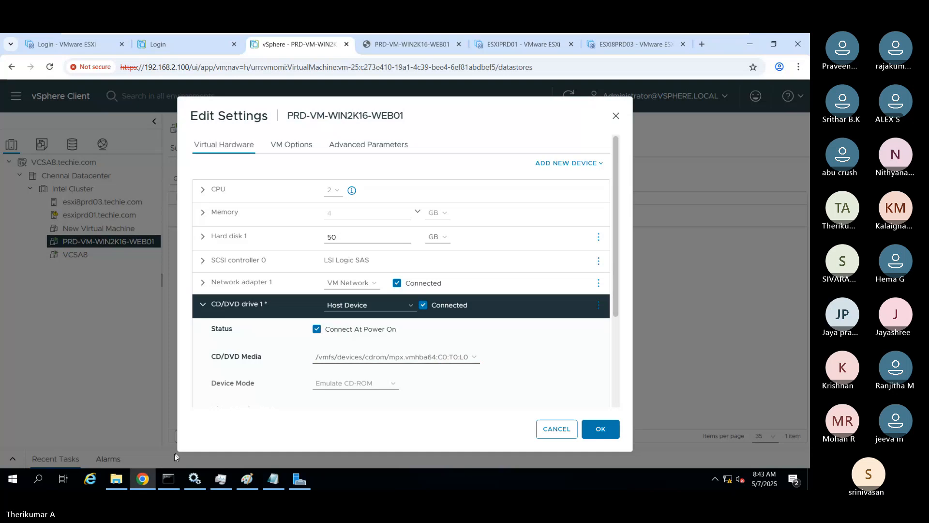
Switch to File Explorer and eject the VMware VCSA disc from DVD drive E:.
{"action": "left_click", "coordinate": [116, 480]}
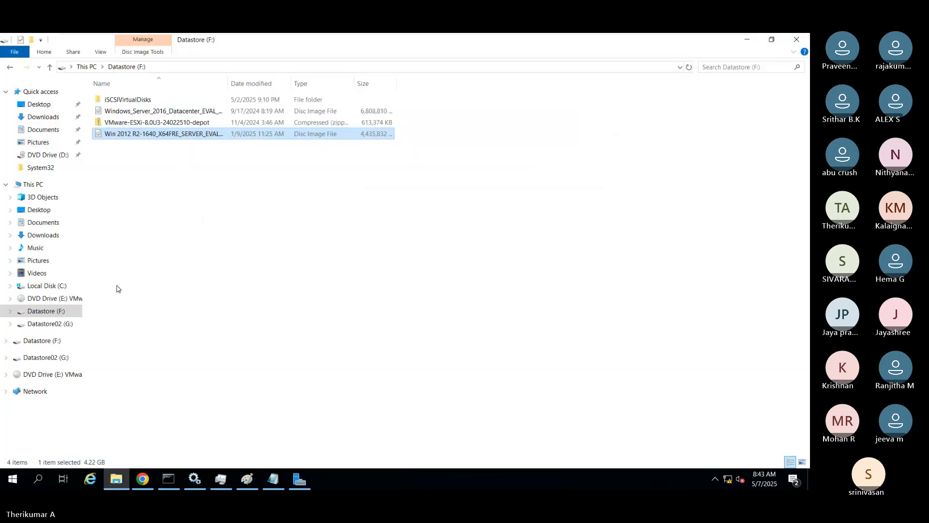
{"action": "left_click", "coordinate": [41, 296]}
{"action": "right_click", "coordinate": [52, 299]}
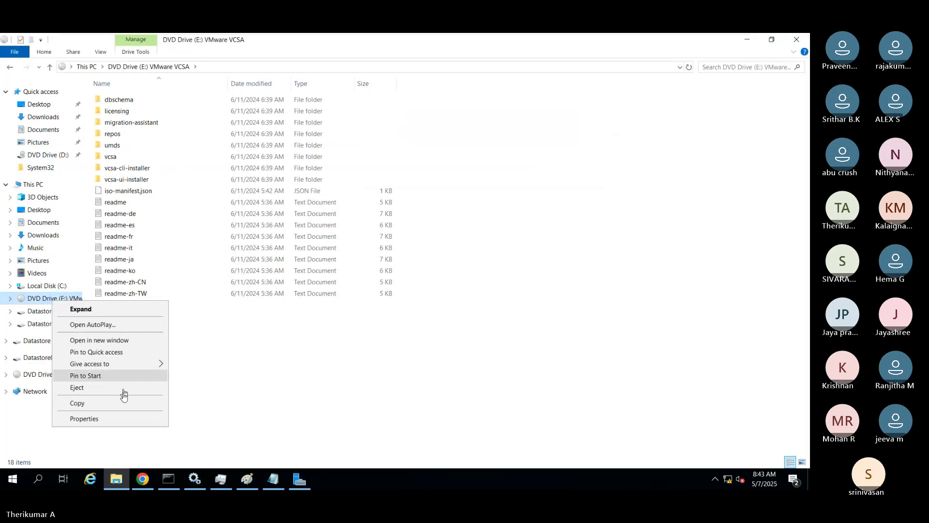
{"action": "left_click", "coordinate": [161, 389]}
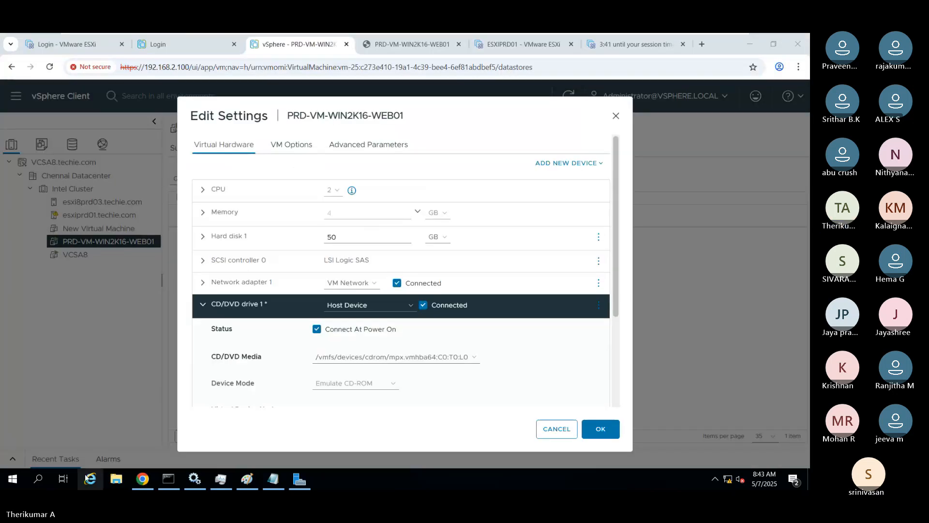
Mount the Windows_Server_2016_Datacenter_EVAL_en-us_14393_refresh ISO from the recent files in File Explorer.
{"action": "left_click", "coordinate": [116, 481]}
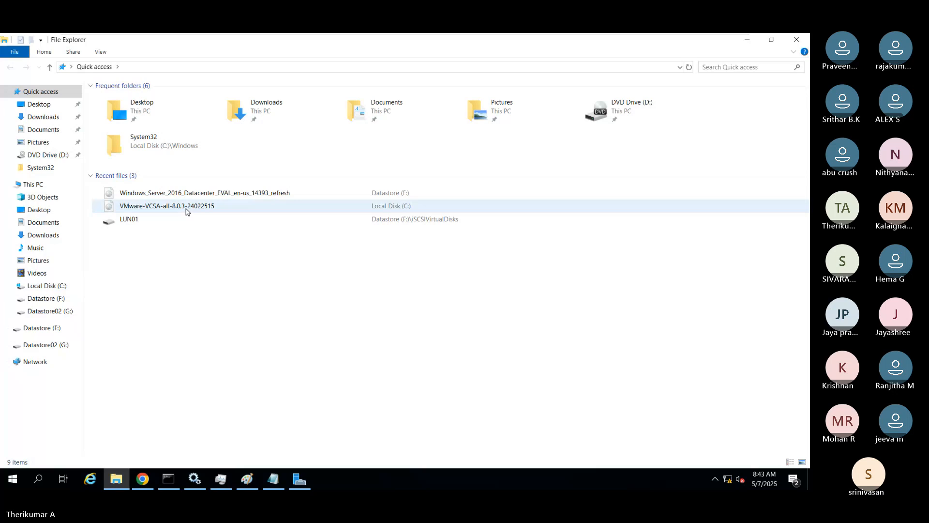
{"action": "right_click", "coordinate": [187, 196]}
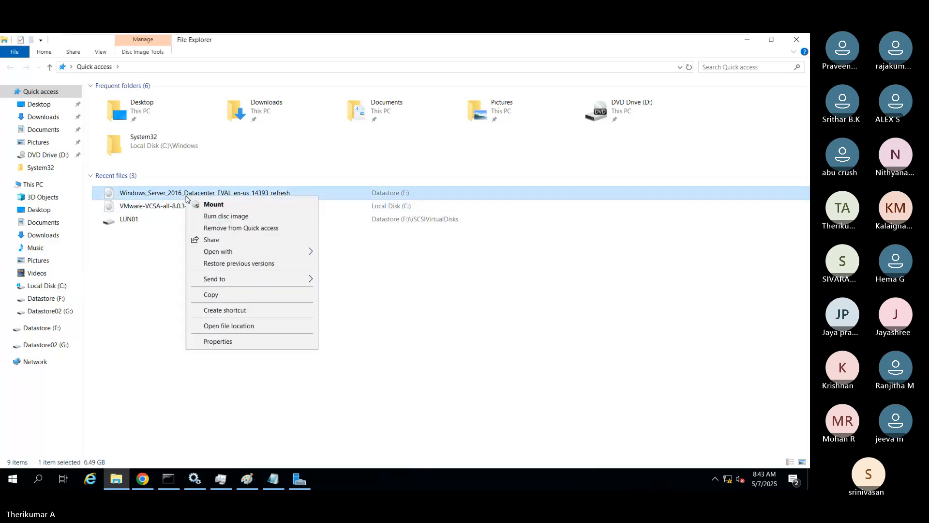
{"action": "left_click", "coordinate": [213, 204]}
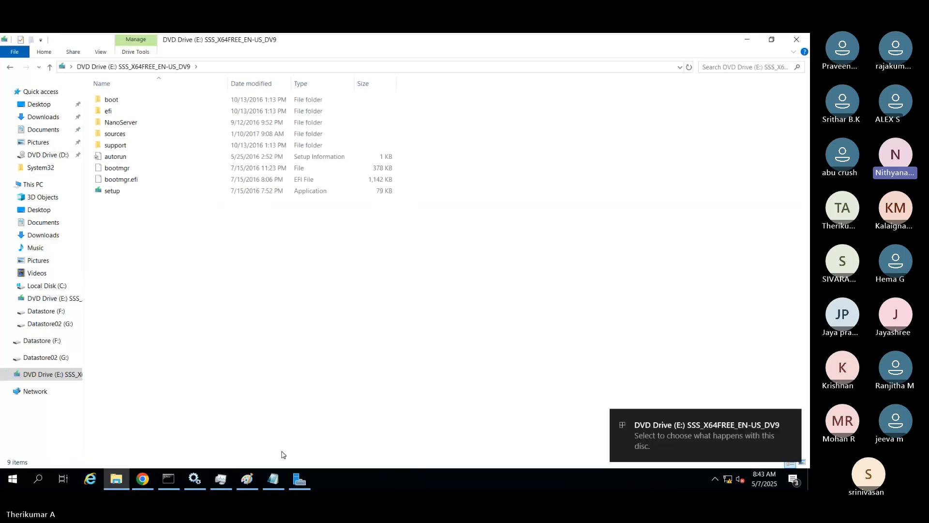
Return to vSphere, review the host device media of CD/DVD drive 1 and apply the virtual machine's settings.
{"action": "left_click", "coordinate": [144, 480]}
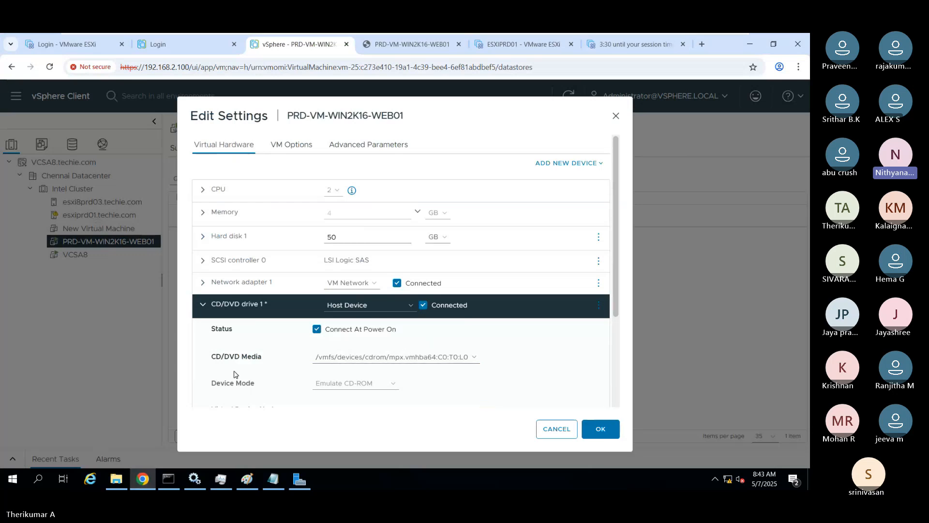
{"action": "scroll", "coordinate": [234, 374], "scroll_direction": "down", "scroll_amount": 1}
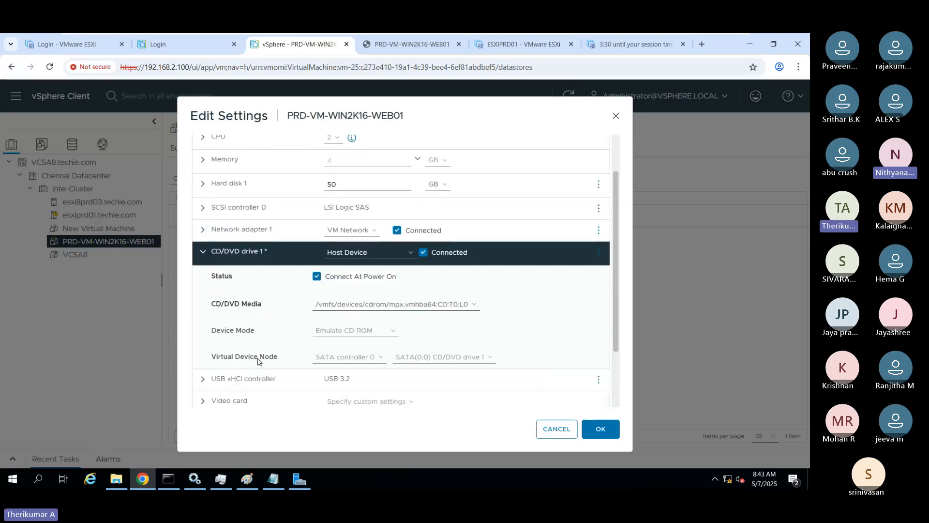
{"action": "left_click", "coordinate": [360, 252]}
{"action": "left_click", "coordinate": [361, 304]}
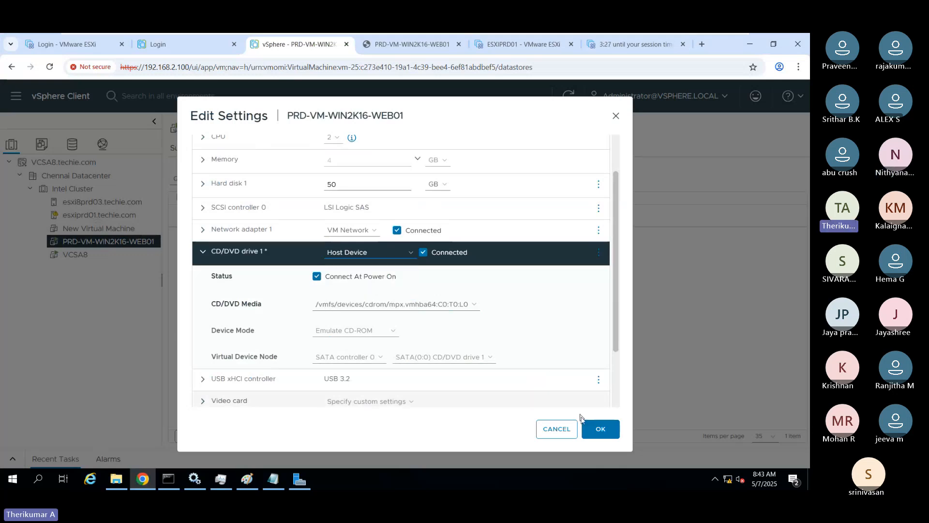
{"action": "left_click", "coordinate": [599, 428]}
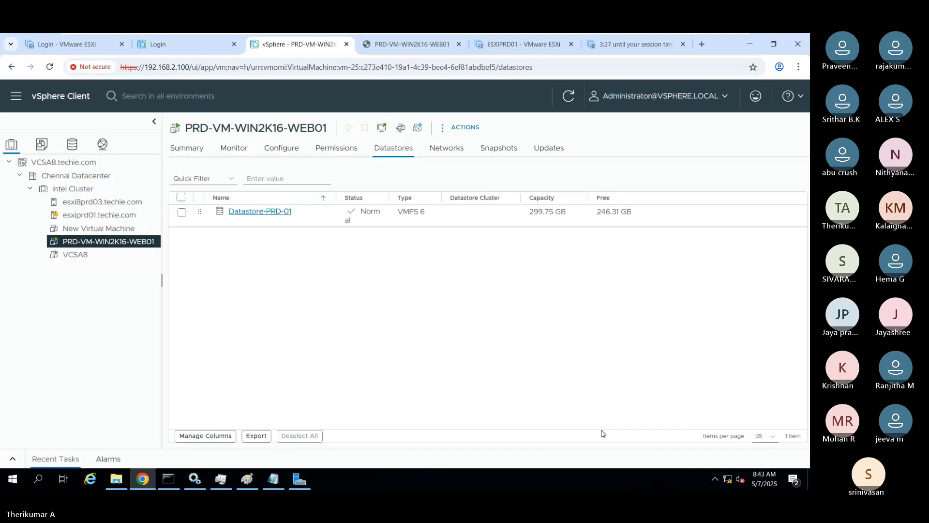
Reload the console of PRD-VM-WIN2K16-WEB01 and try to boot from EFI VMware Virtual SATA CDROM Drive (0.0).
{"action": "left_click", "coordinate": [189, 148]}
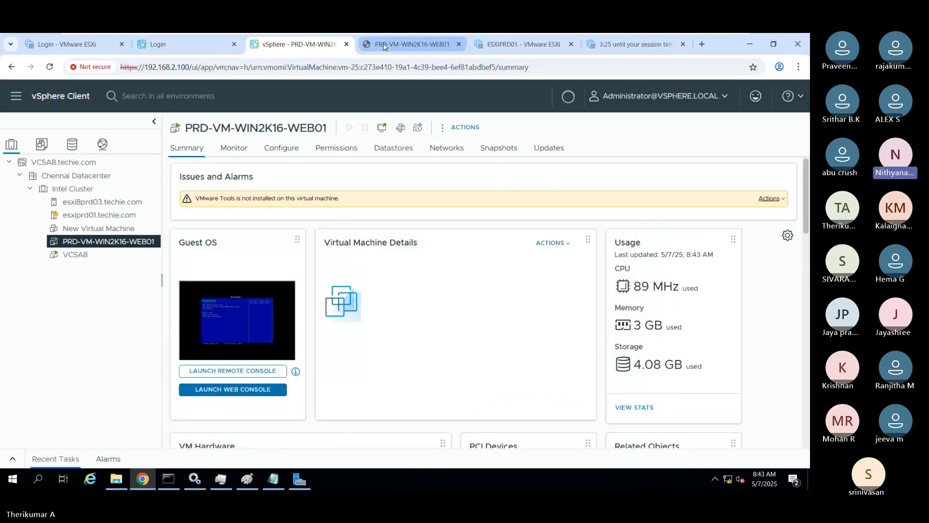
{"action": "left_click", "coordinate": [383, 46]}
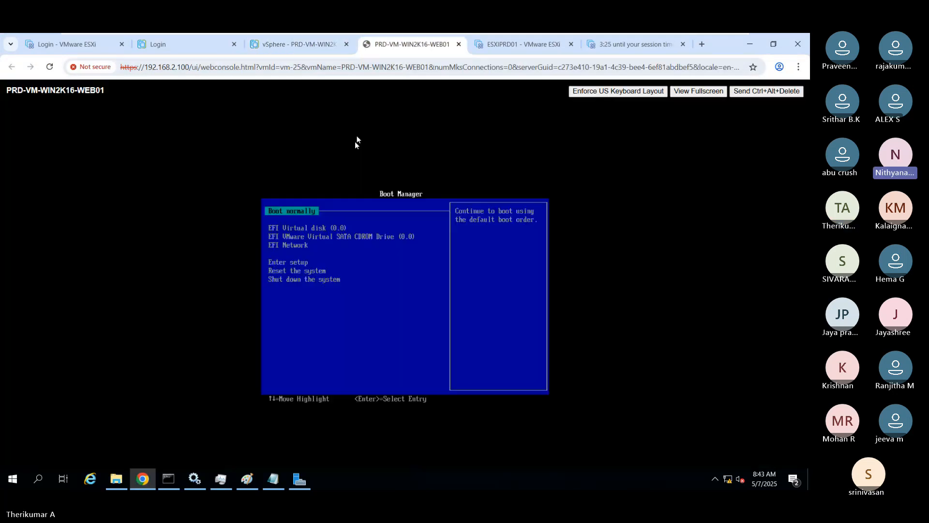
{"action": "left_click", "coordinate": [48, 67]}
{"action": "key", "text": "Down"}
{"action": "key", "text": "Down"}
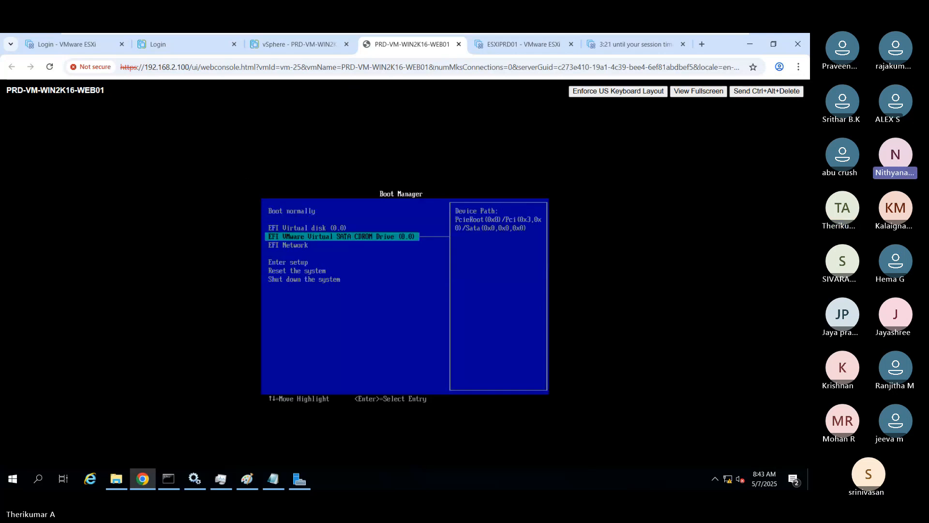
{"action": "key", "text": "Return"}
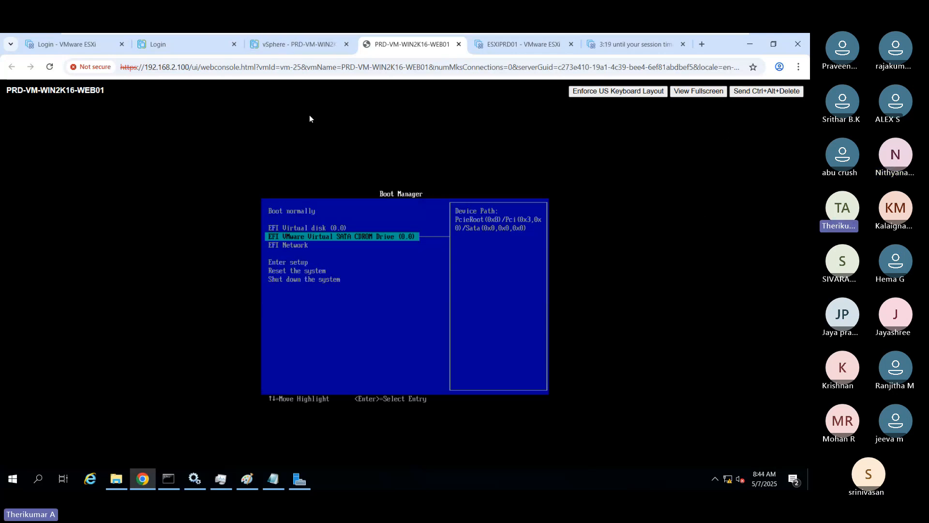
Reset PRD-VM-WIN2K16-WEB01 from the vSphere inventory and check its boot sequence in the web console.
{"action": "left_click", "coordinate": [298, 44]}
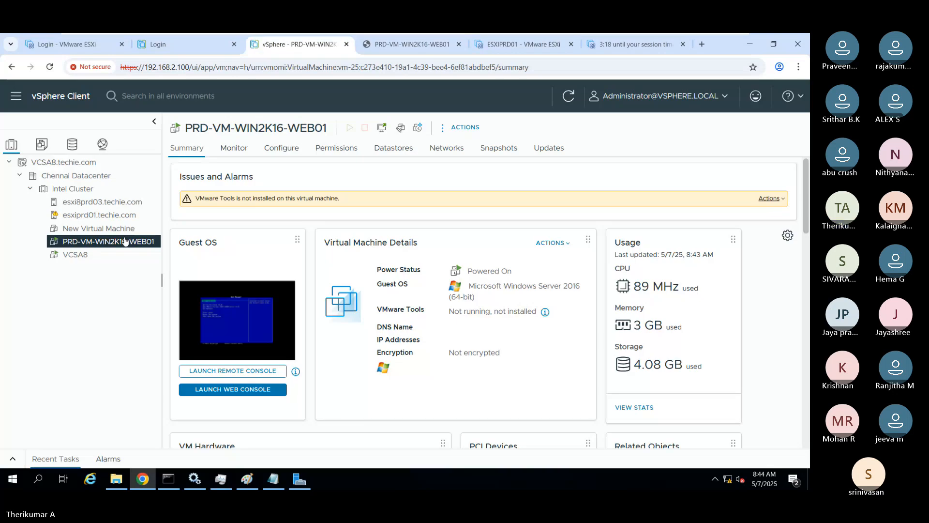
{"action": "right_click", "coordinate": [124, 241]}
{"action": "mouse_move", "coordinate": [227, 121]}
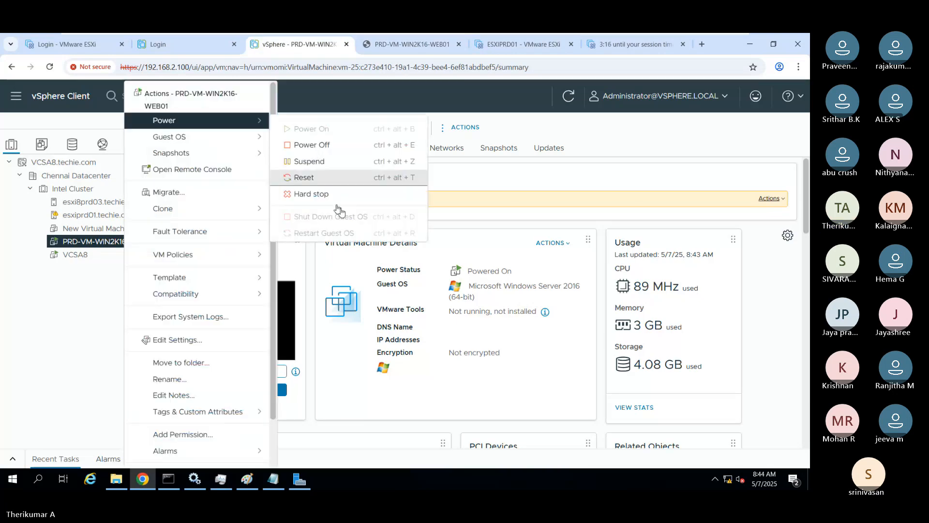
{"action": "left_click", "coordinate": [304, 178]}
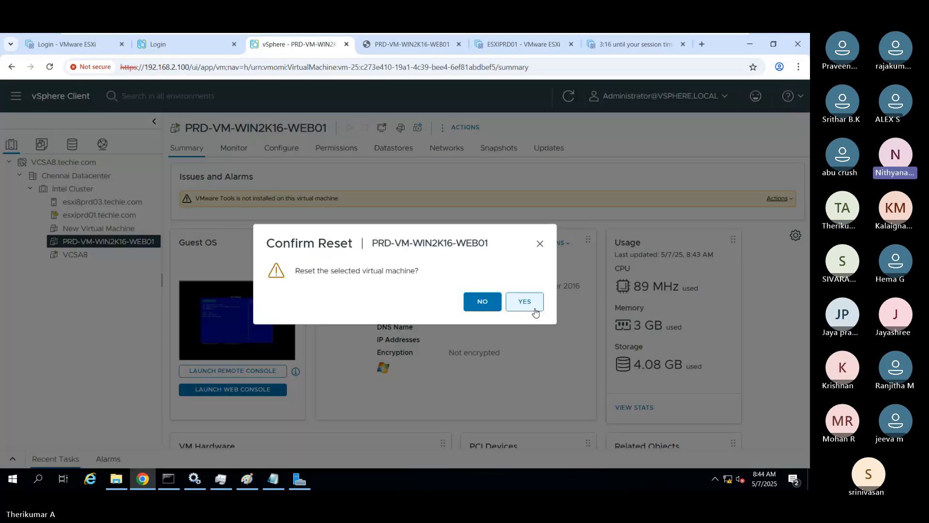
{"action": "left_click", "coordinate": [529, 304]}
{"action": "key", "text": "ctrl+Tab"}
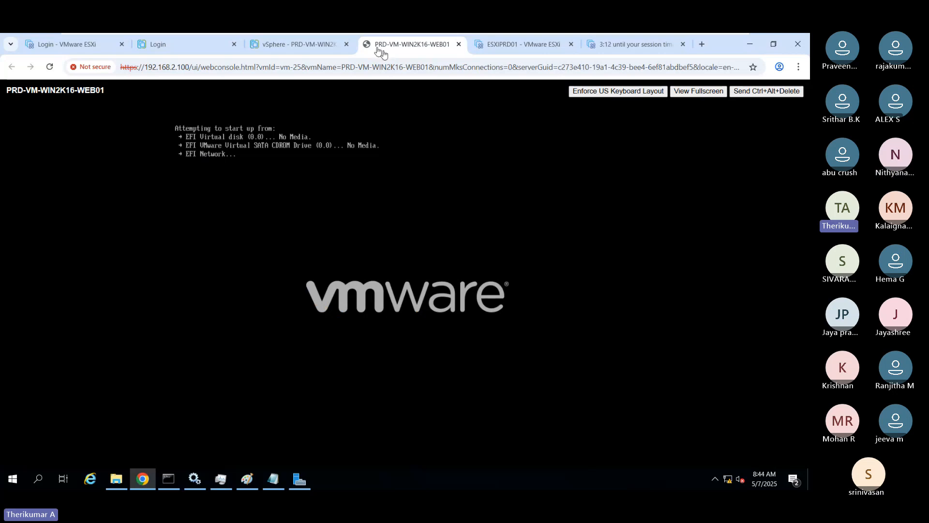
Open the settings of PRD-VM-WIN2K16-WEB01 and select /vmfs/devices/cdrom/mpx.vmhba64:C0:T0:L0 as the media for CD/DVD drive 1.
{"action": "left_click", "coordinate": [294, 46]}
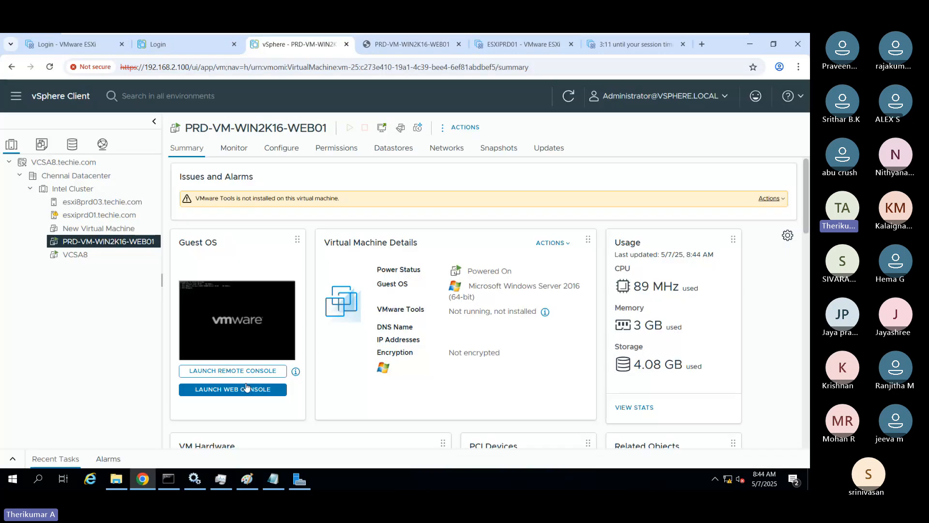
{"action": "right_click", "coordinate": [145, 244]}
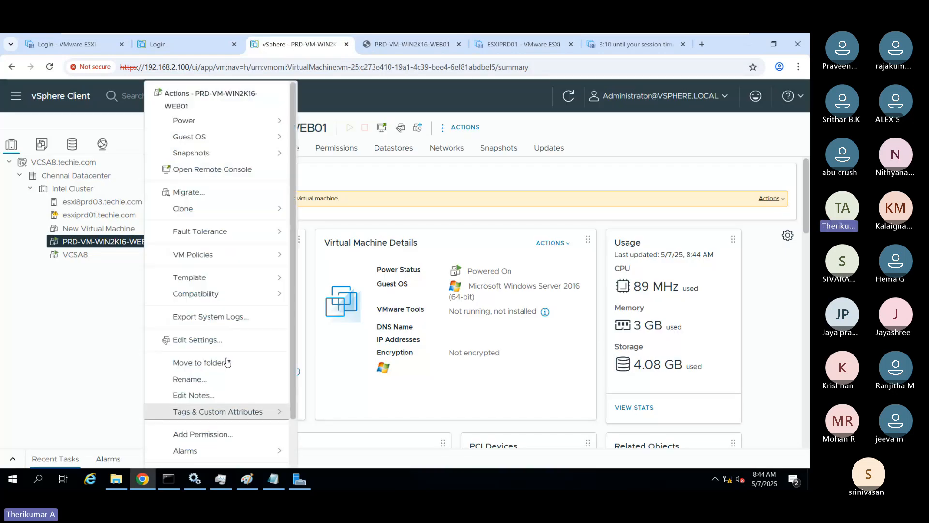
{"action": "left_click", "coordinate": [208, 341]}
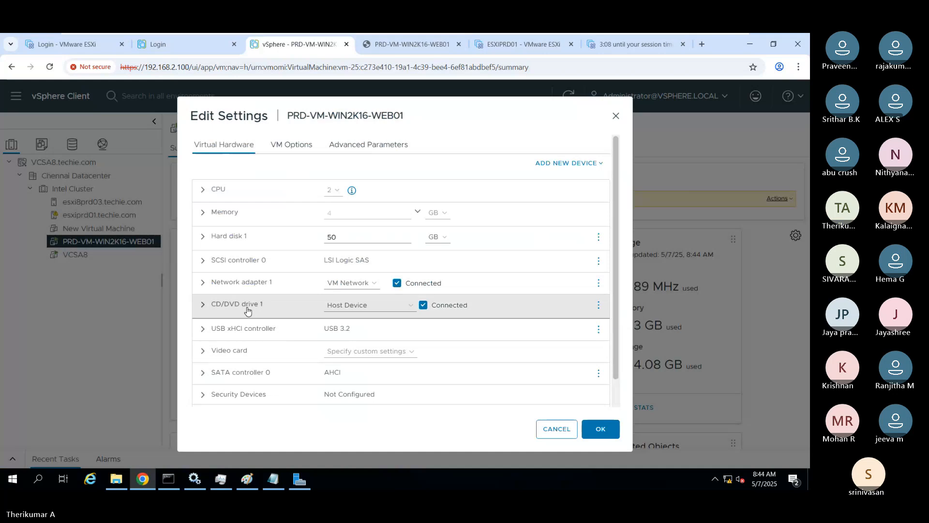
{"action": "left_click", "coordinate": [203, 304]}
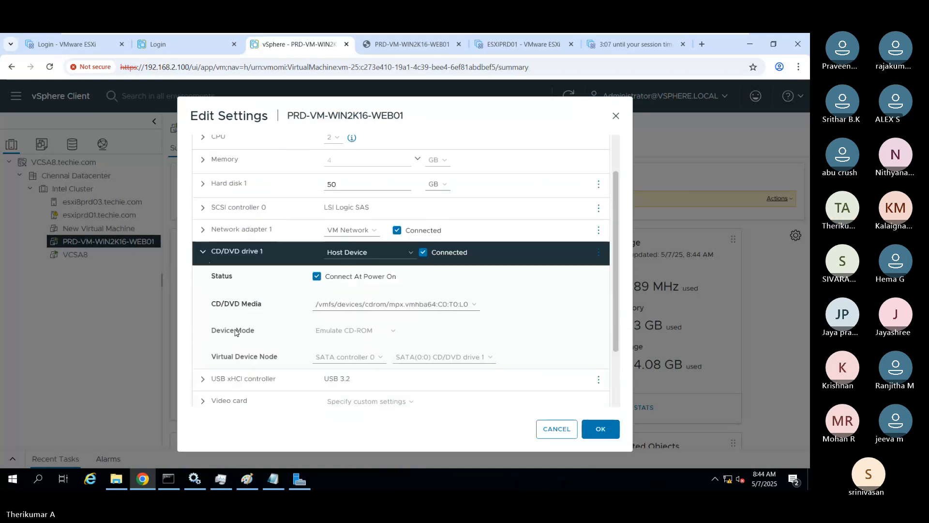
{"action": "scroll", "coordinate": [243, 330], "scroll_direction": "down", "scroll_amount": 1}
{"action": "left_click", "coordinate": [362, 306]}
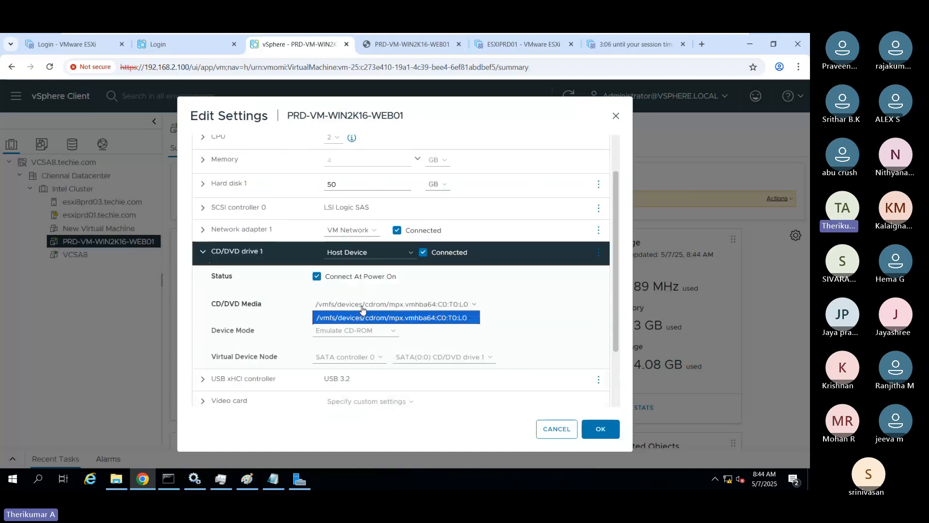
{"action": "left_click", "coordinate": [363, 317]}
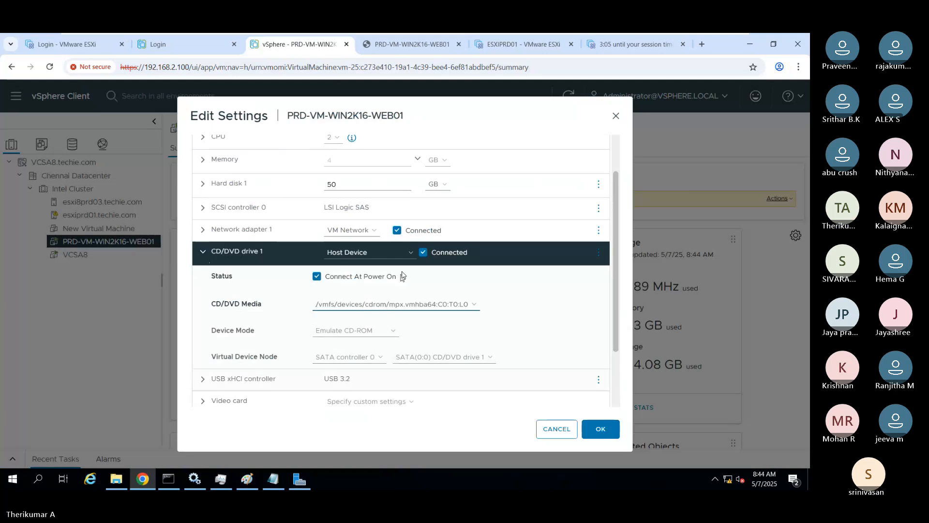
Try Client Device as the source of CD/DVD drive 1, read its media instructions and switch back to Host Device.
{"action": "left_click", "coordinate": [396, 254]}
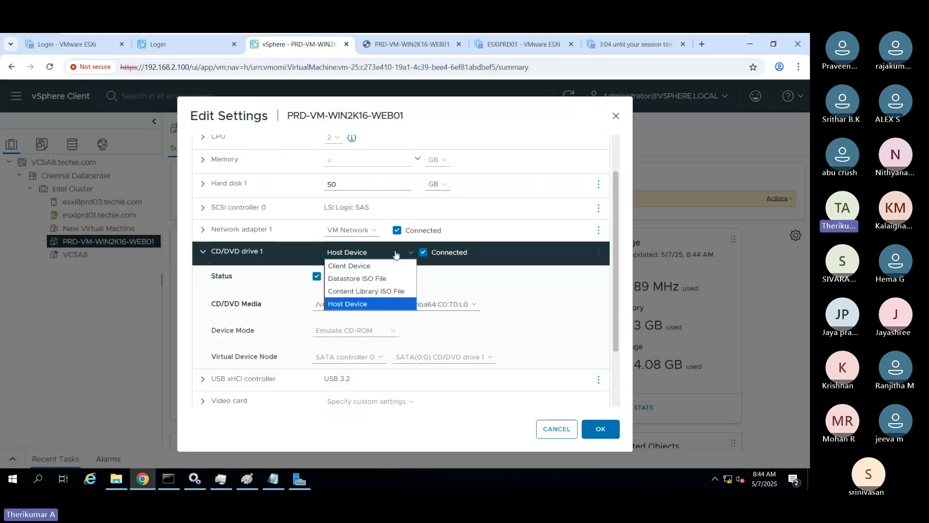
{"action": "left_click", "coordinate": [382, 265]}
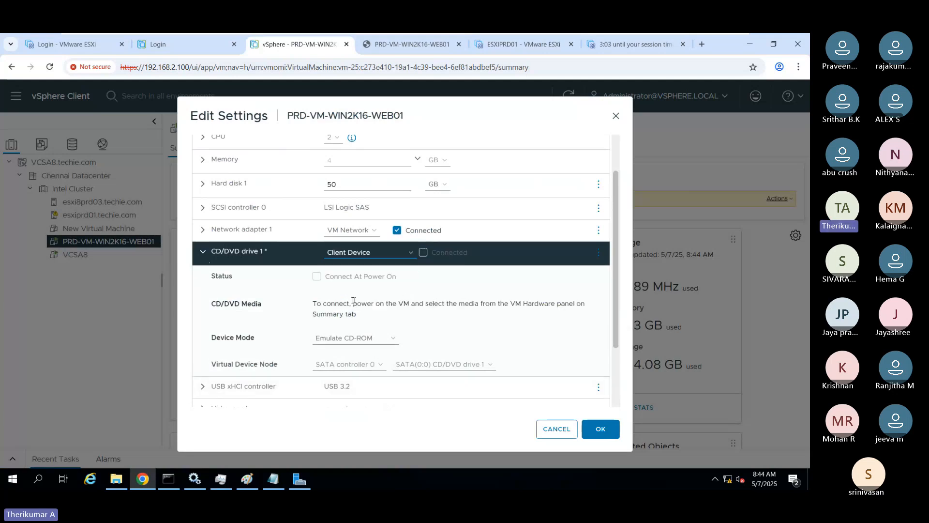
{"action": "left_click_drag", "start_coordinate": [313, 304], "coordinate": [379, 314]}
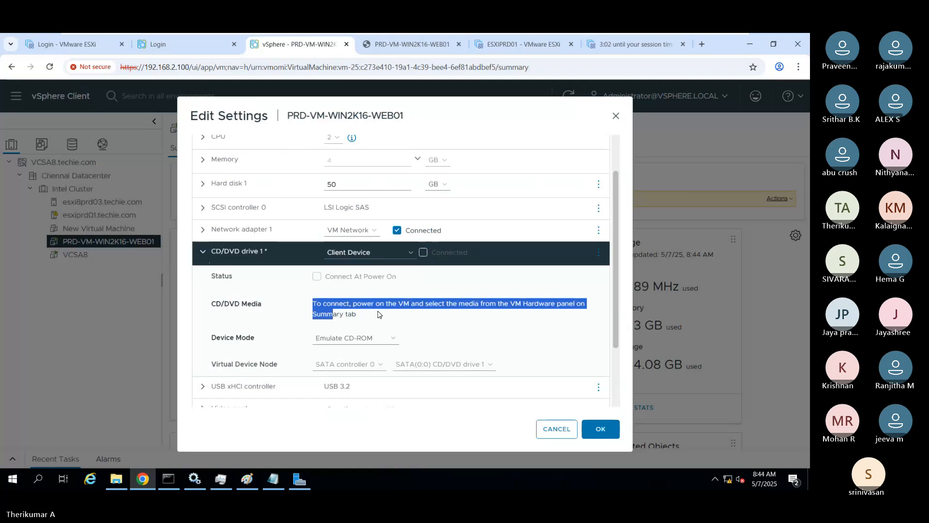
{"action": "left_click", "coordinate": [379, 315]}
{"action": "left_click", "coordinate": [354, 263]}
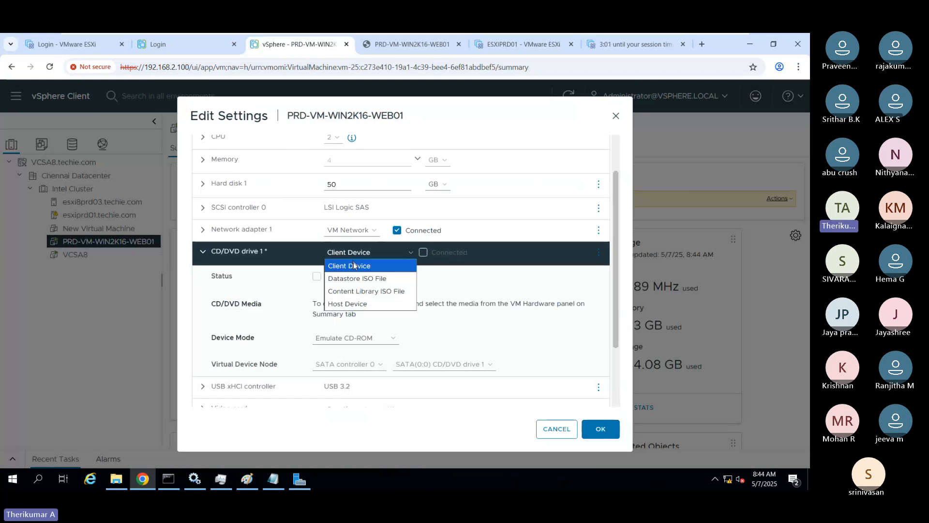
{"action": "left_click", "coordinate": [352, 304]}
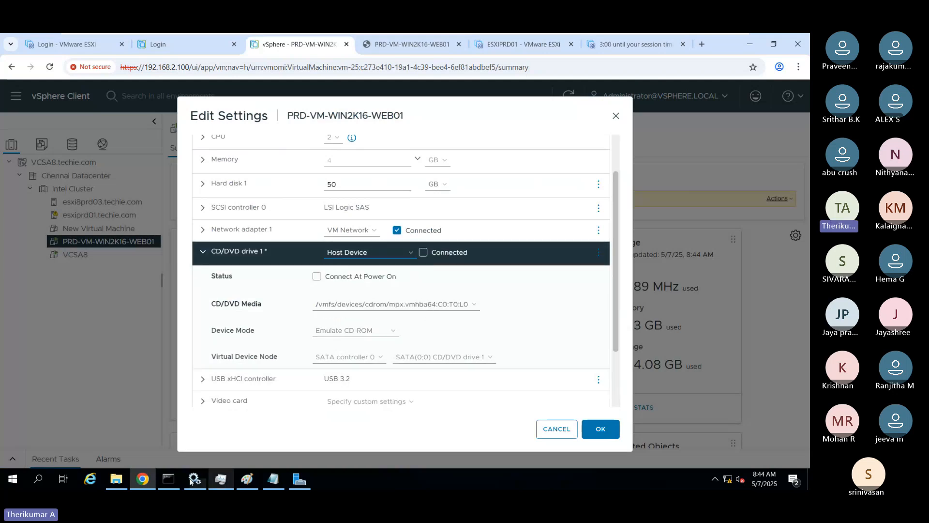
Switch to File Explorer to inspect DVD drives D: and E: under This PC, and return to the virtual machine's CD/DVD settings.
{"action": "left_click", "coordinate": [116, 479]}
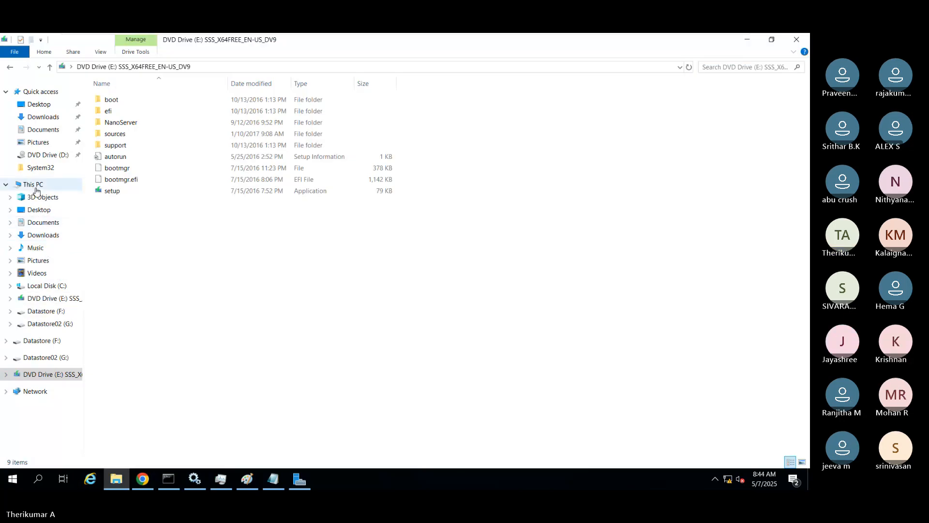
{"action": "left_click", "coordinate": [36, 188]}
{"action": "left_click", "coordinate": [421, 186]}
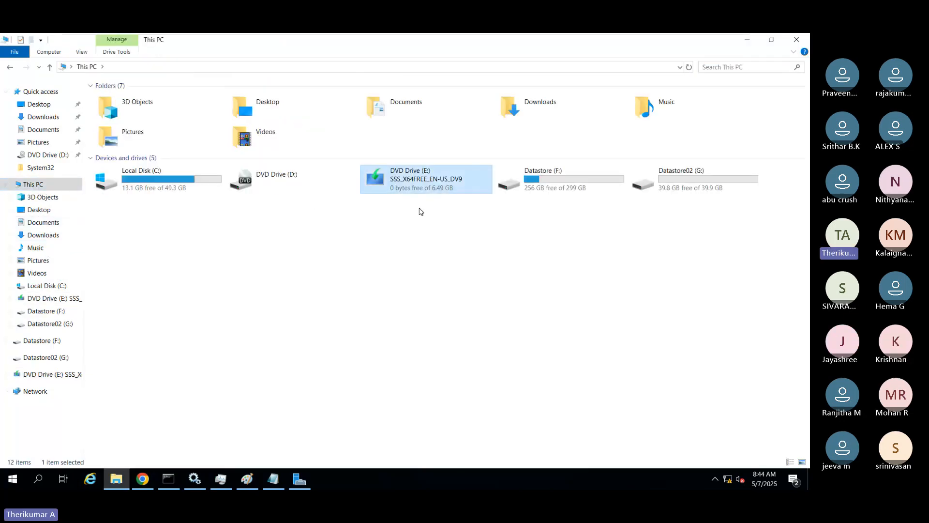
{"action": "left_click", "coordinate": [306, 188]}
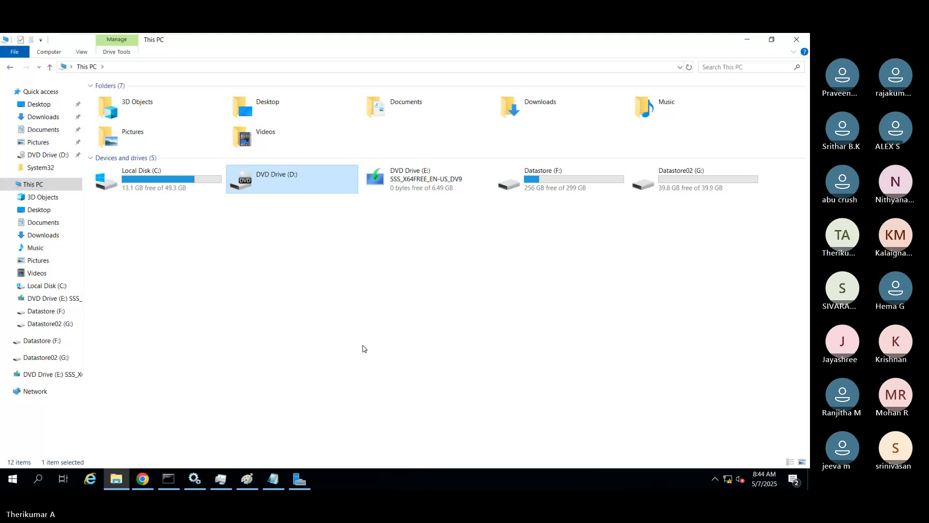
{"action": "key", "text": "alt+Tab"}
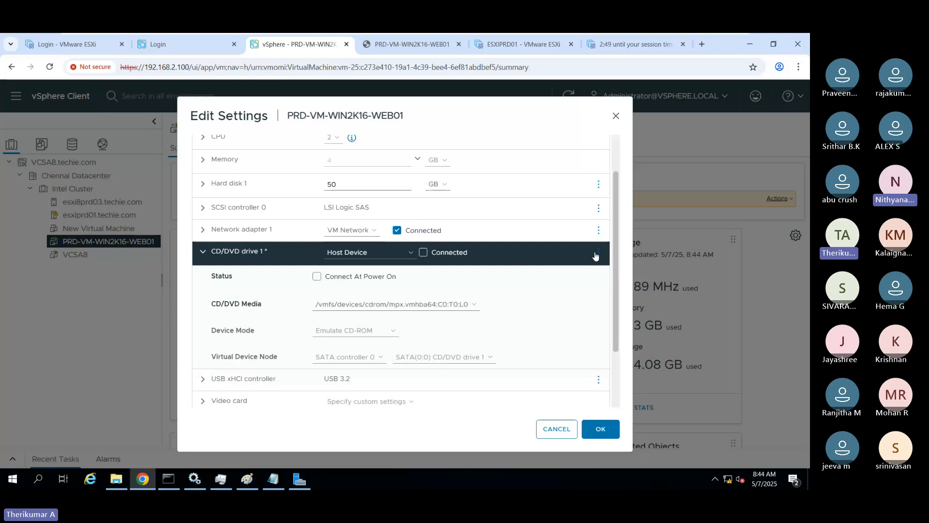
{"action": "left_click", "coordinate": [199, 258]}
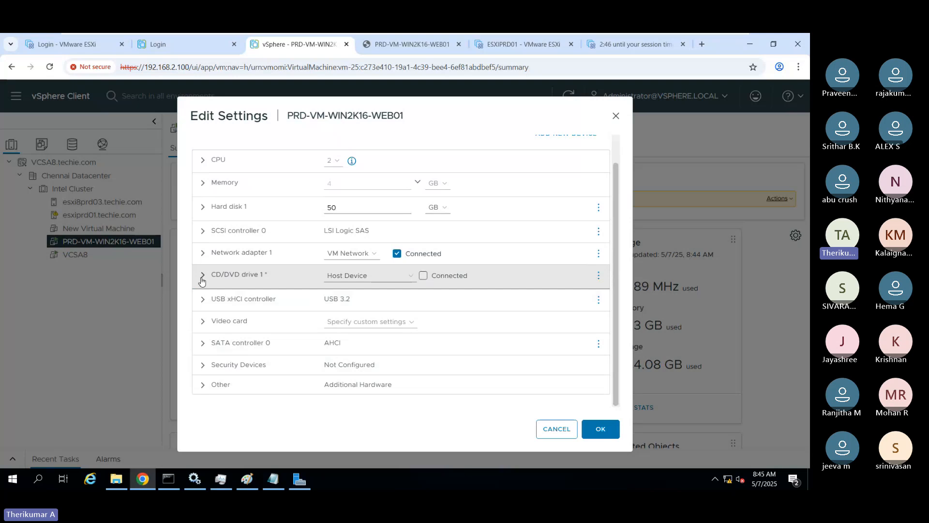
Switch to File Explorer and try to eject DVD drive D:.
{"action": "left_click", "coordinate": [117, 480]}
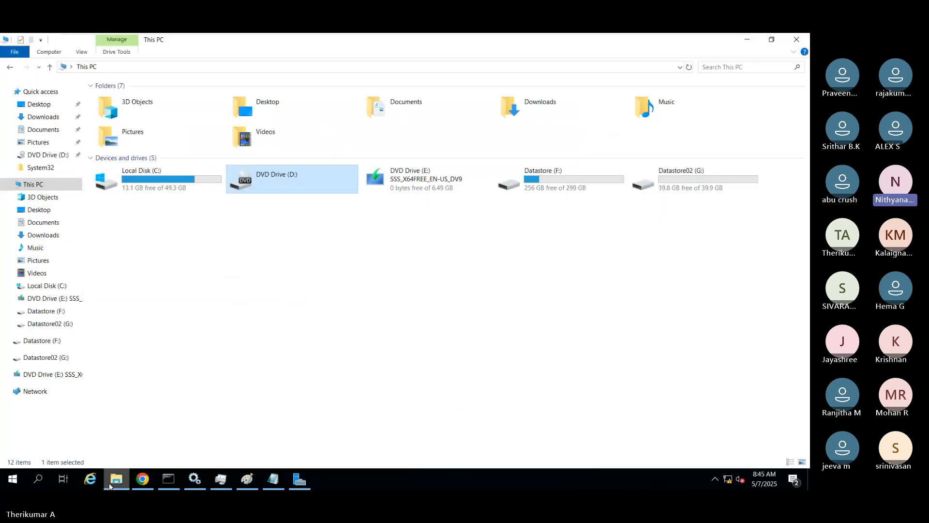
{"action": "right_click", "coordinate": [323, 190]}
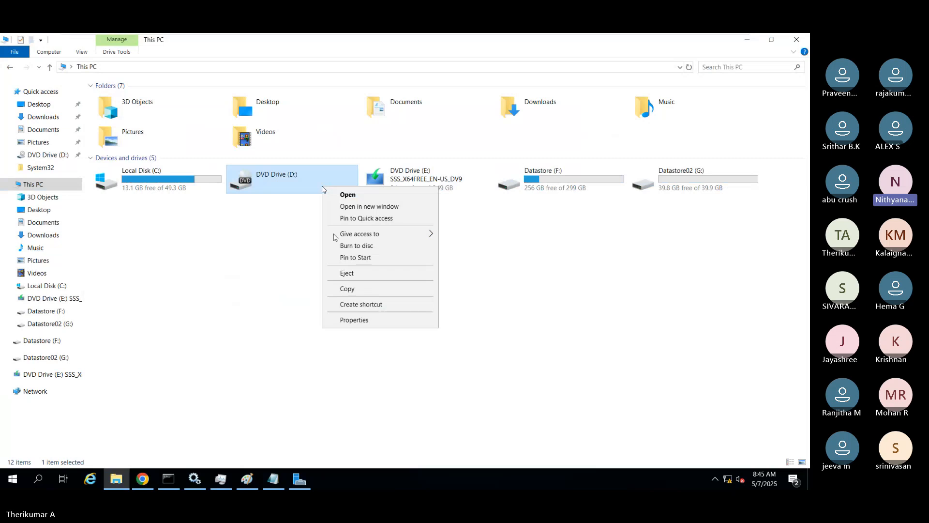
{"action": "left_click", "coordinate": [346, 274]}
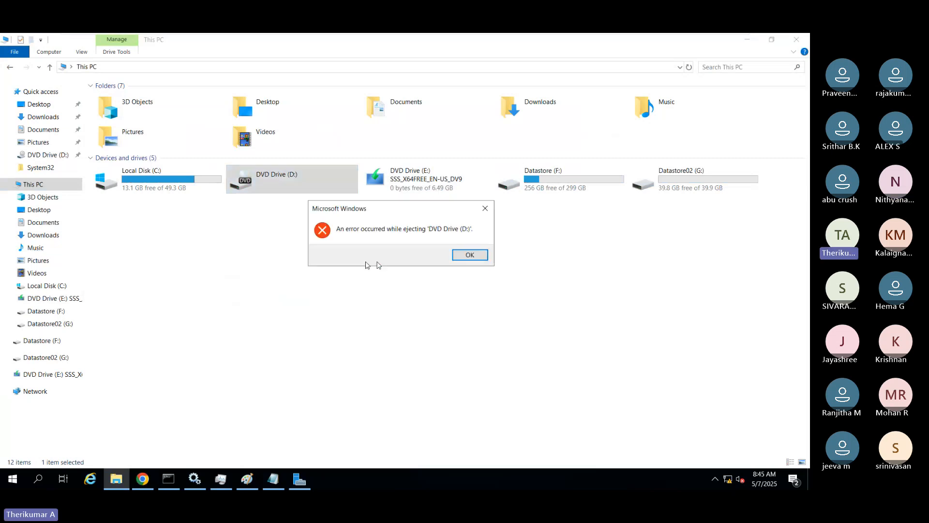
{"action": "left_click", "coordinate": [451, 255]}
{"action": "right_click", "coordinate": [303, 184]}
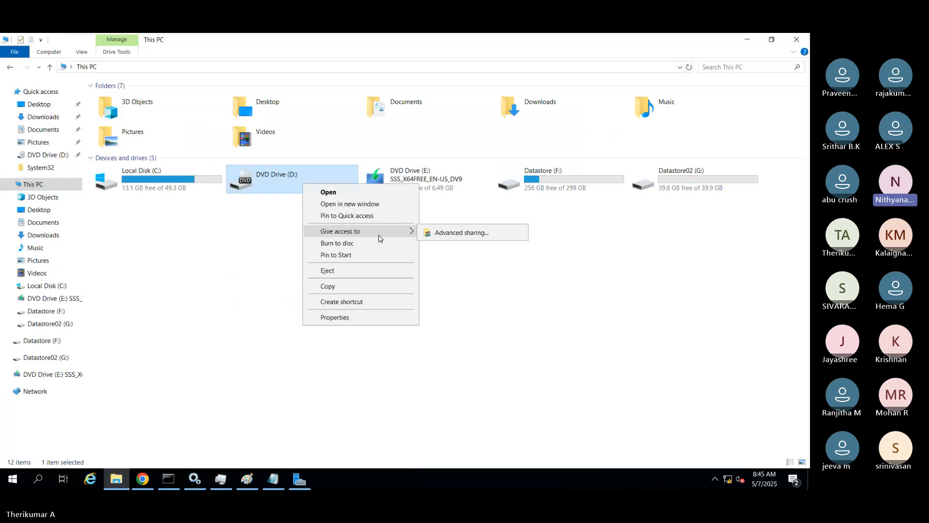
{"action": "left_click", "coordinate": [333, 183]}
{"action": "right_click", "coordinate": [334, 184]}
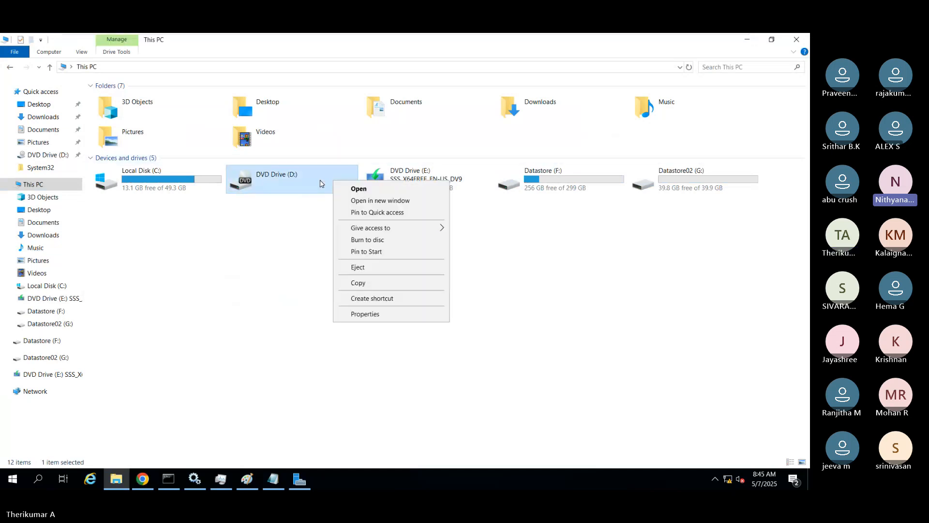
{"action": "right_click", "coordinate": [320, 184]}
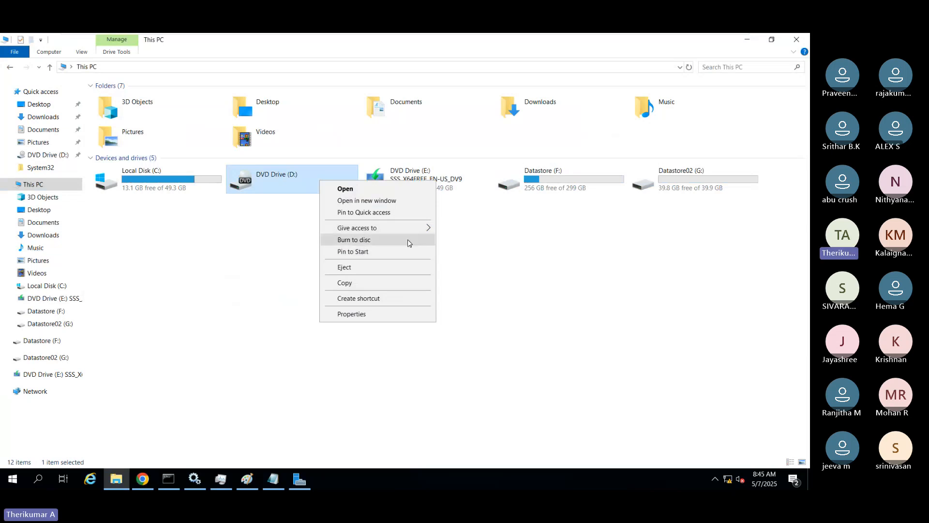
{"action": "left_click", "coordinate": [416, 267]}
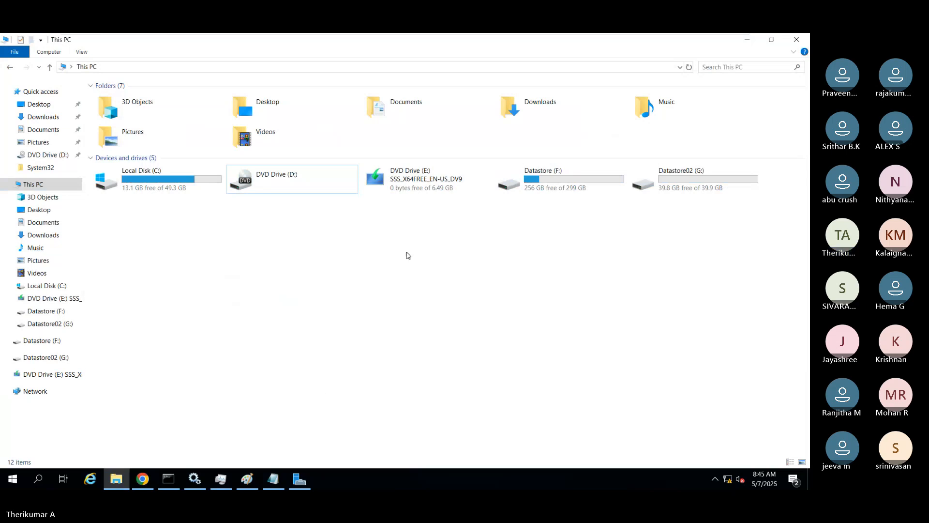
Try to open DVD drive D: from This PC and cancel the request to insert a disc.
{"action": "left_click", "coordinate": [147, 482]}
{"action": "left_click", "coordinate": [116, 479]}
{"action": "double_click", "coordinate": [276, 187]}
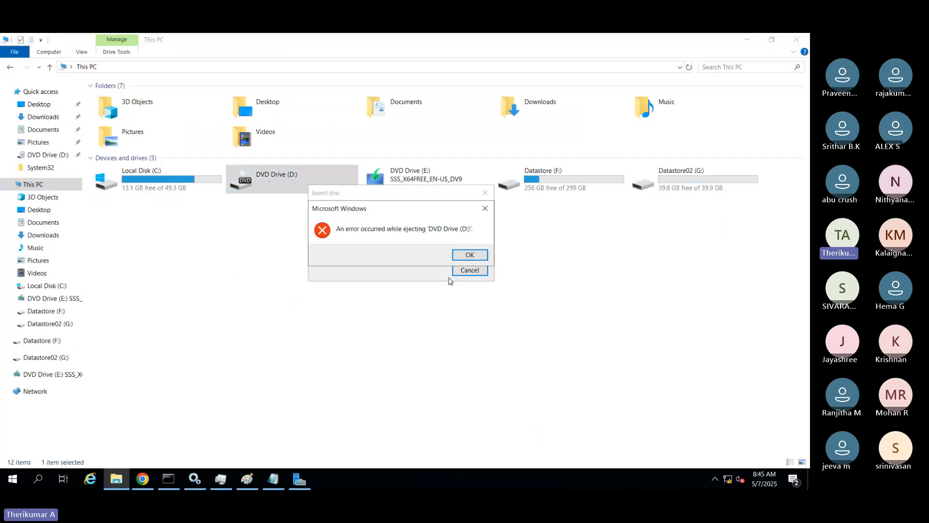
{"action": "left_click", "coordinate": [469, 255]}
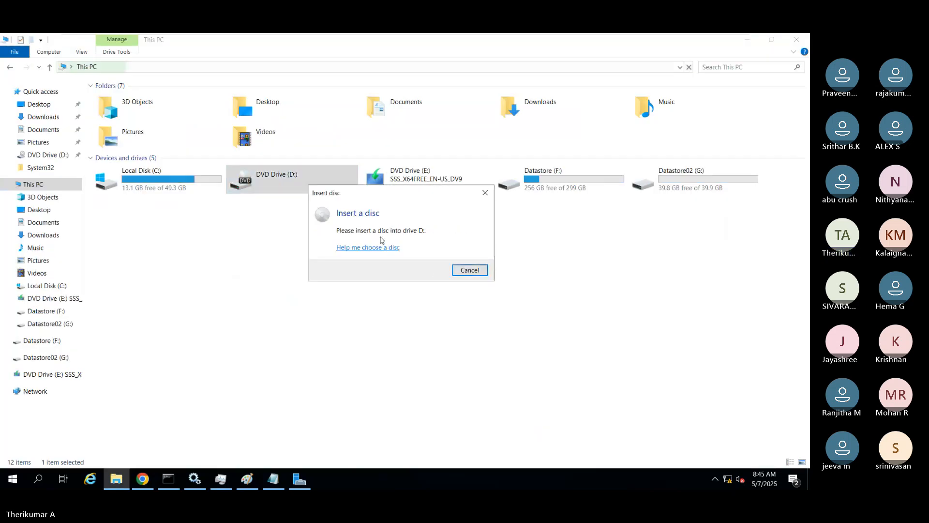
{"action": "left_click", "coordinate": [463, 272]}
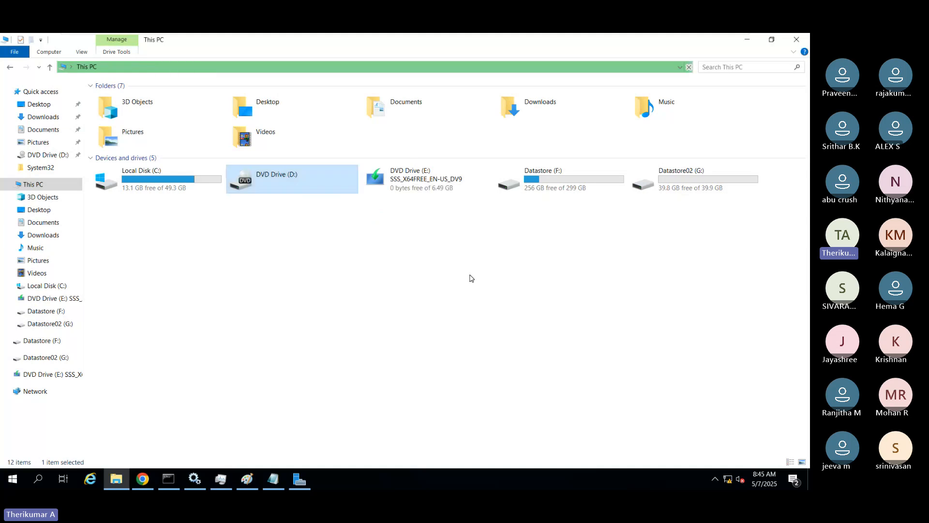
Try to open DVD drive D: in a new window and dismiss the resulting dialog.
{"action": "right_click", "coordinate": [284, 183]}
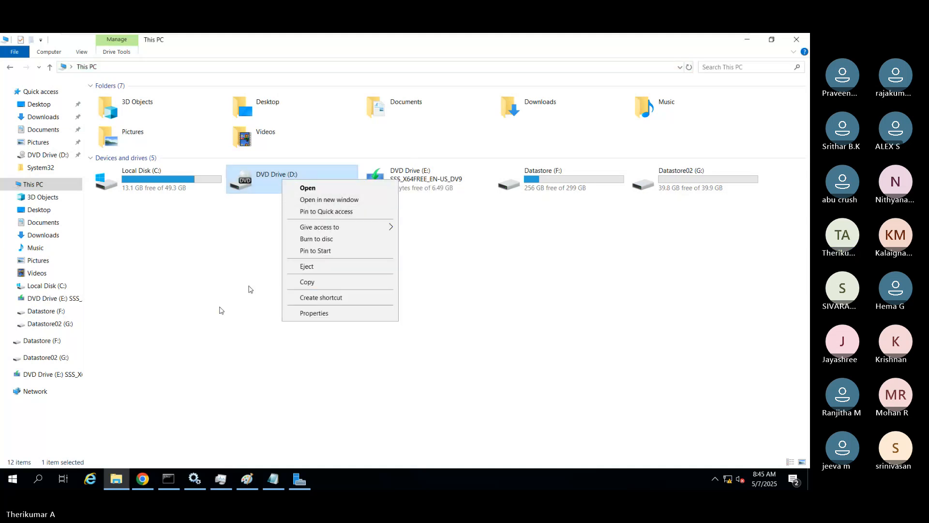
{"action": "left_click", "coordinate": [326, 199]}
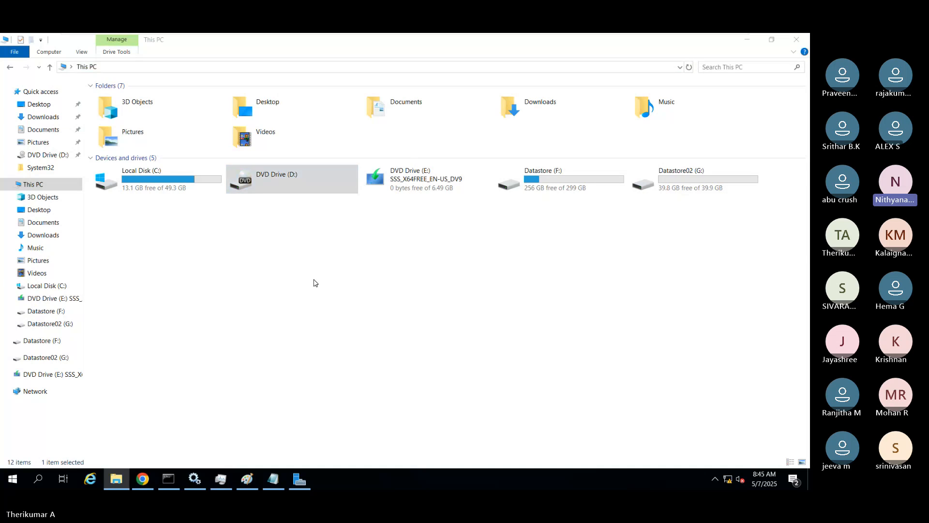
{"action": "left_click", "coordinate": [487, 265]}
{"action": "left_click", "coordinate": [475, 269]}
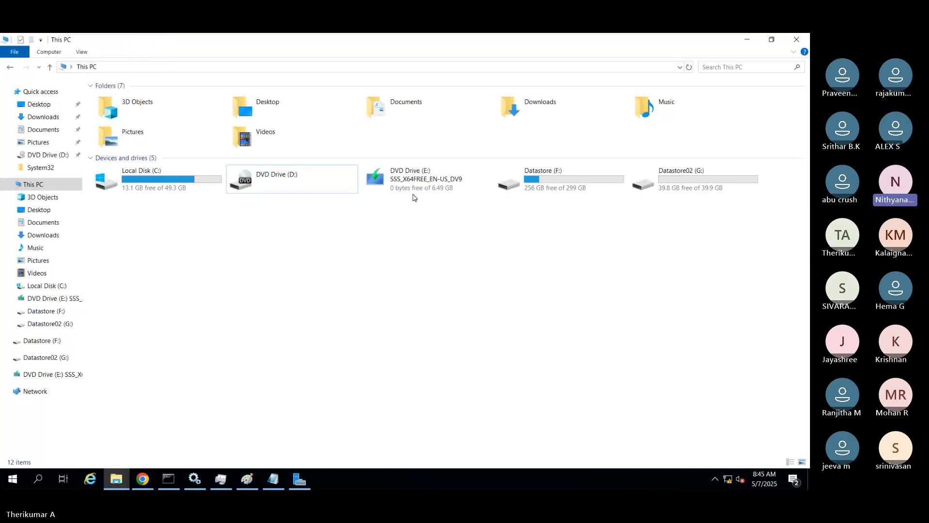
Eject DVD drive E: from This PC.
{"action": "left_click", "coordinate": [414, 193]}
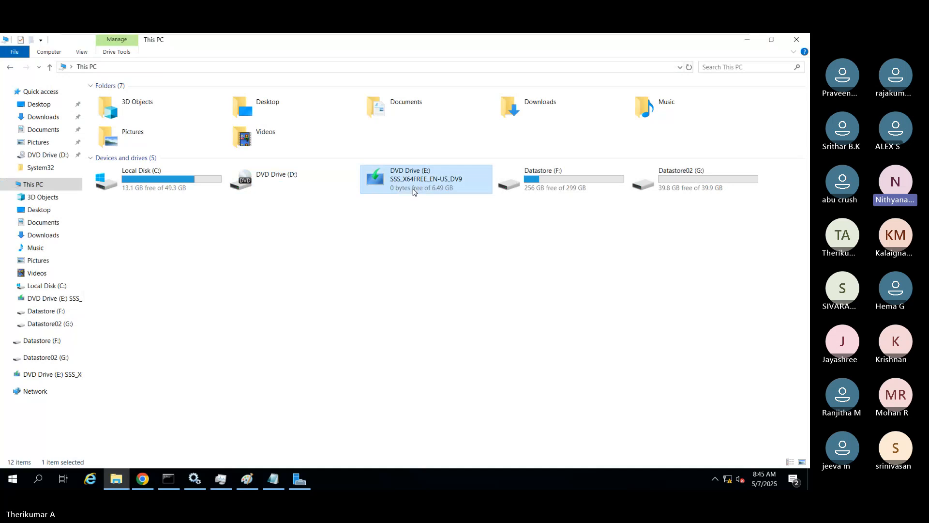
{"action": "right_click", "coordinate": [414, 193]}
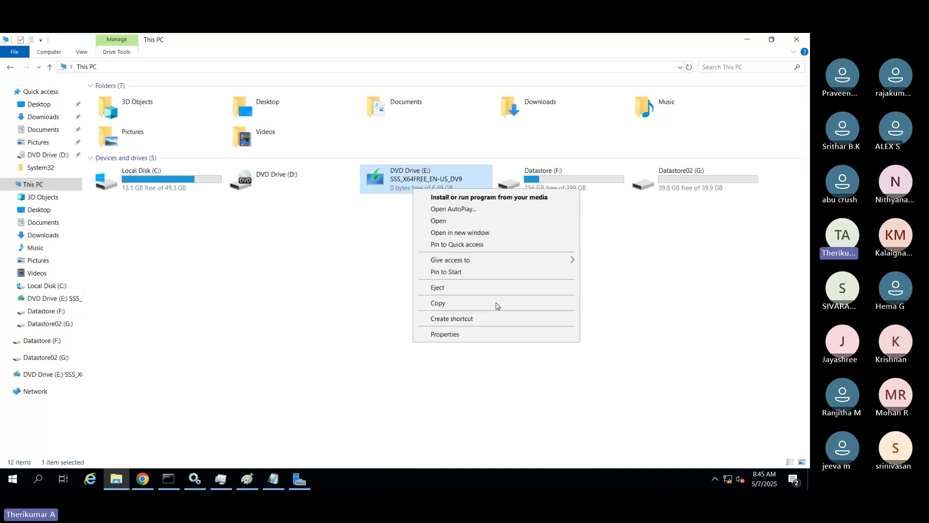
{"action": "left_click", "coordinate": [480, 289]}
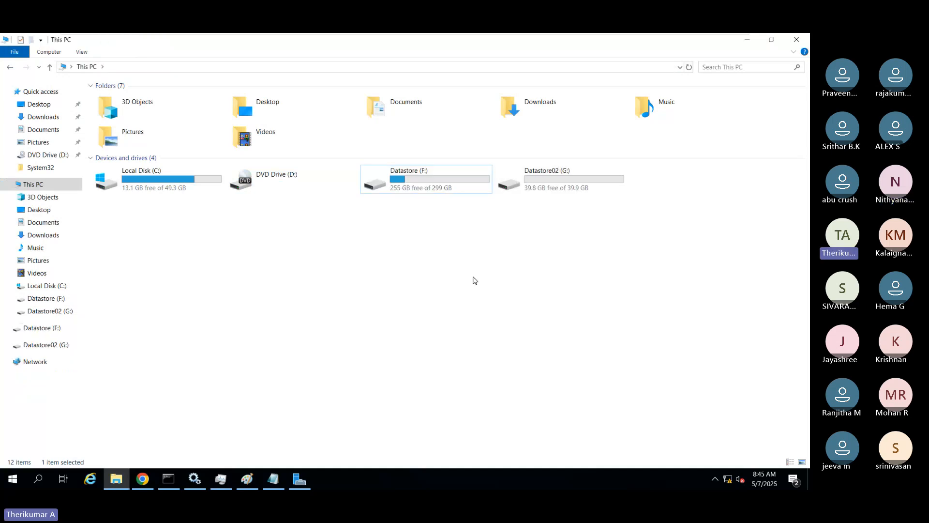
Try to eject DVD drive D: again and dismiss the resulting dialogs.
{"action": "left_click", "coordinate": [242, 174]}
{"action": "right_click", "coordinate": [240, 169]}
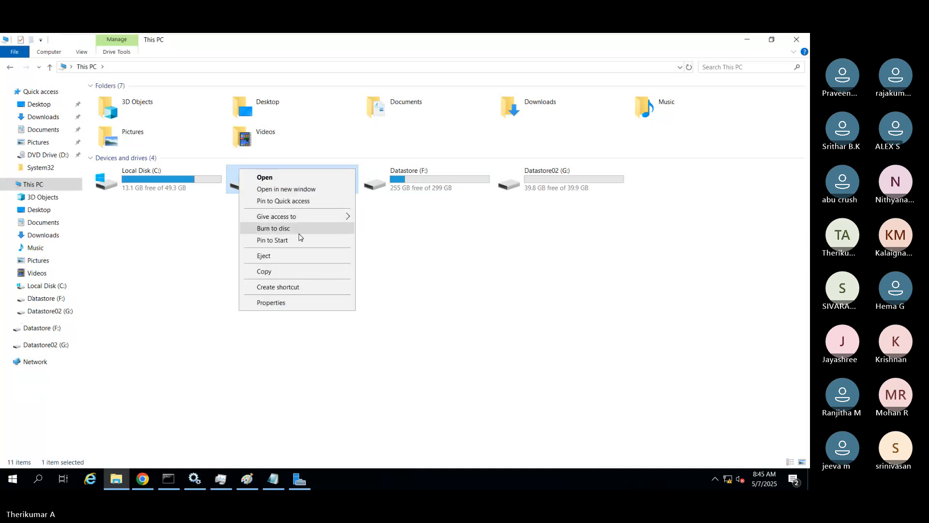
{"action": "left_click", "coordinate": [265, 255]}
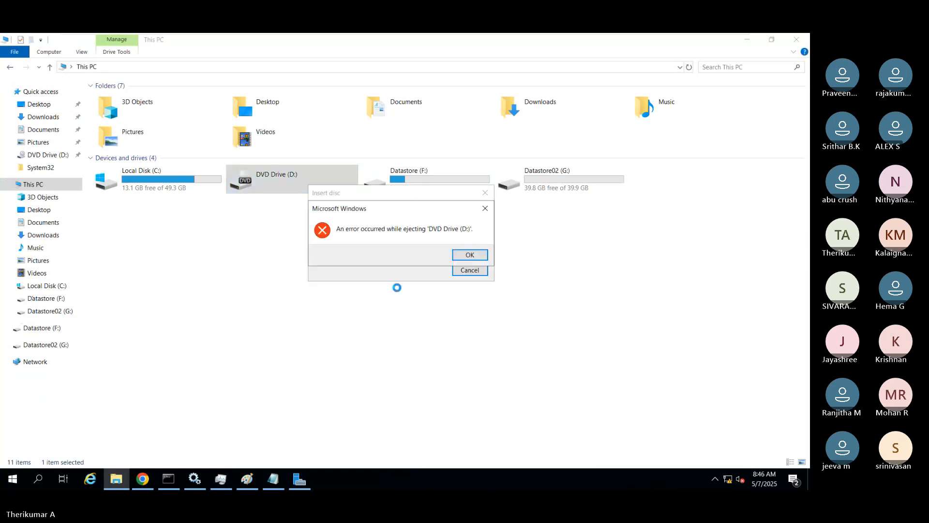
{"action": "left_click", "coordinate": [468, 254]}
{"action": "left_click", "coordinate": [469, 270]}
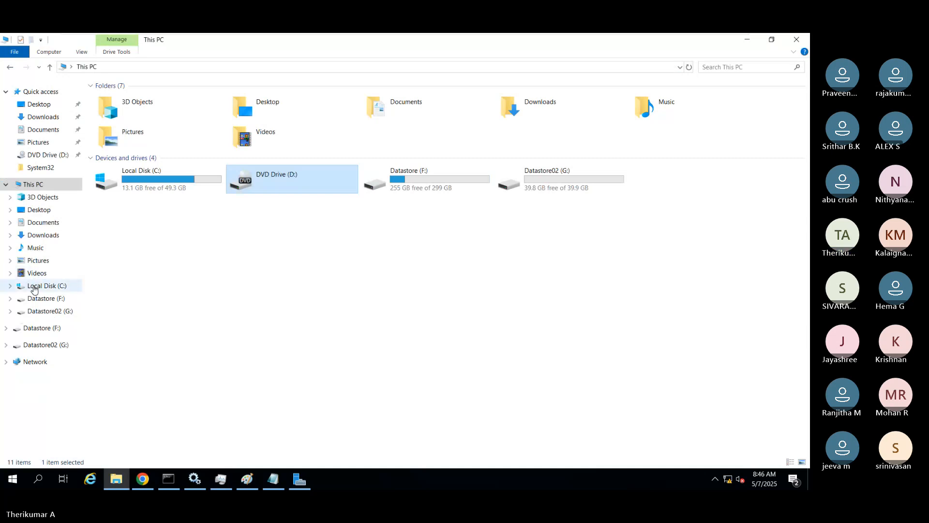
Mount the Windows_Server_2016_Datacenter_EVAL disc image stored on Datastore (F:).
{"action": "left_click", "coordinate": [40, 300]}
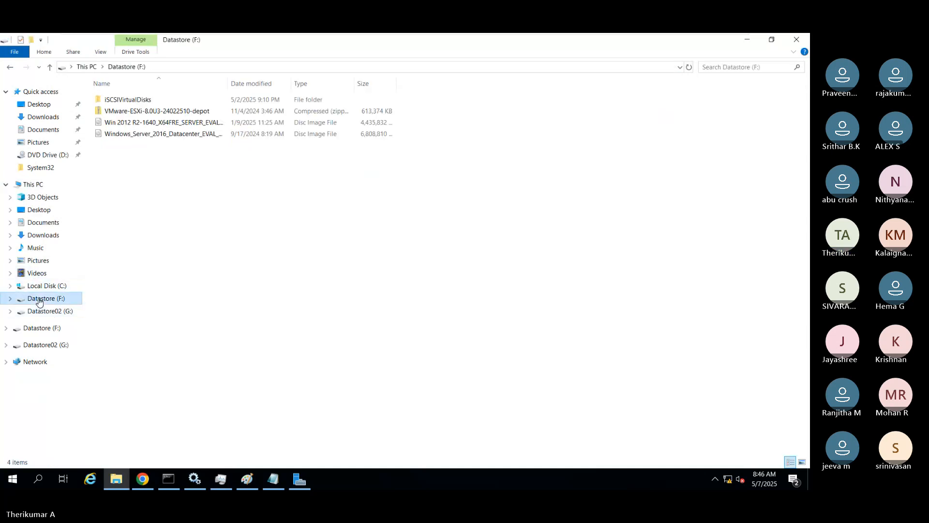
{"action": "right_click", "coordinate": [180, 135]}
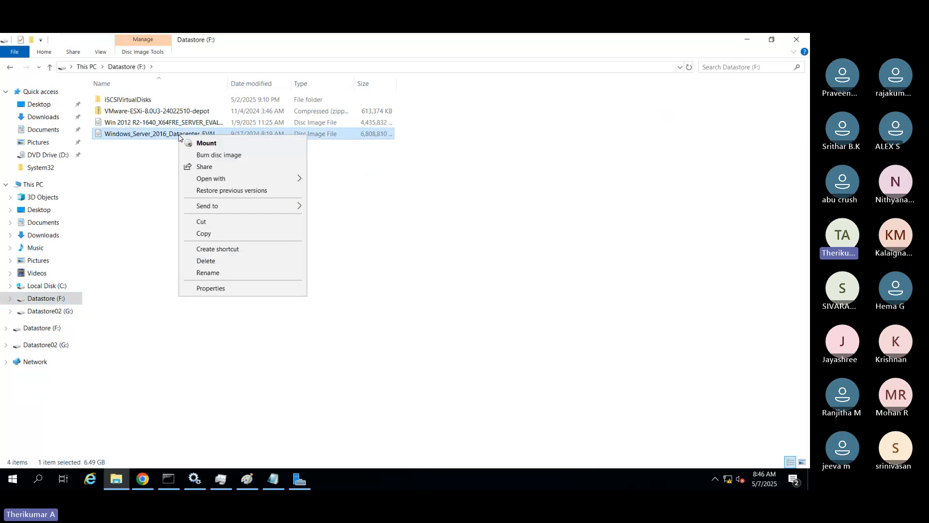
{"action": "left_click", "coordinate": [211, 147]}
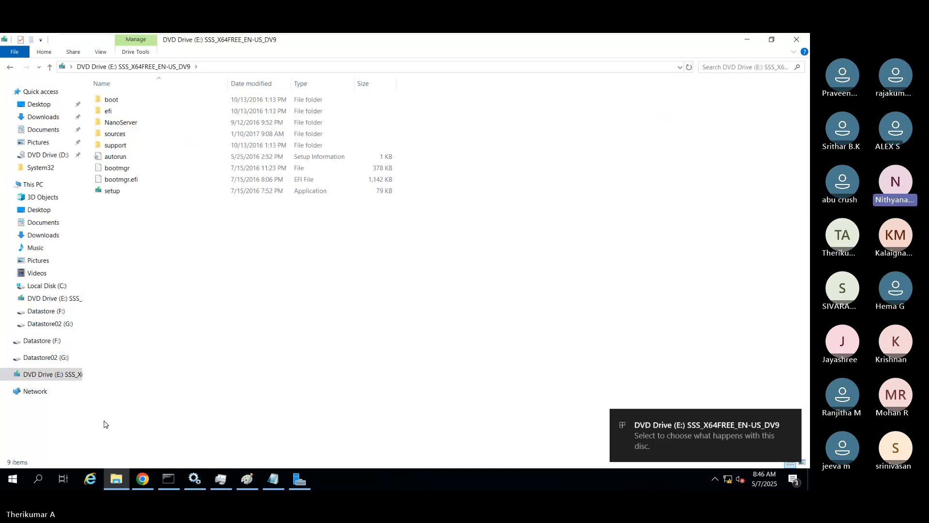
Run compmgmt.msc, show Device Manager in Computer Management, and maximize the window.
{"action": "key", "text": "super+r"}
{"action": "type", "text": "c"}
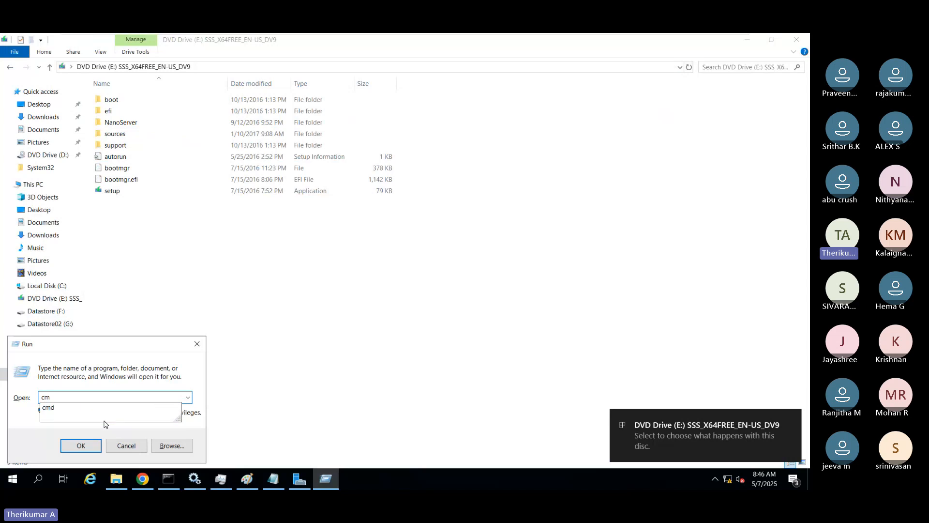
{"action": "type", "text": "ompmgmt.msc"}
{"action": "key", "text": "Return"}
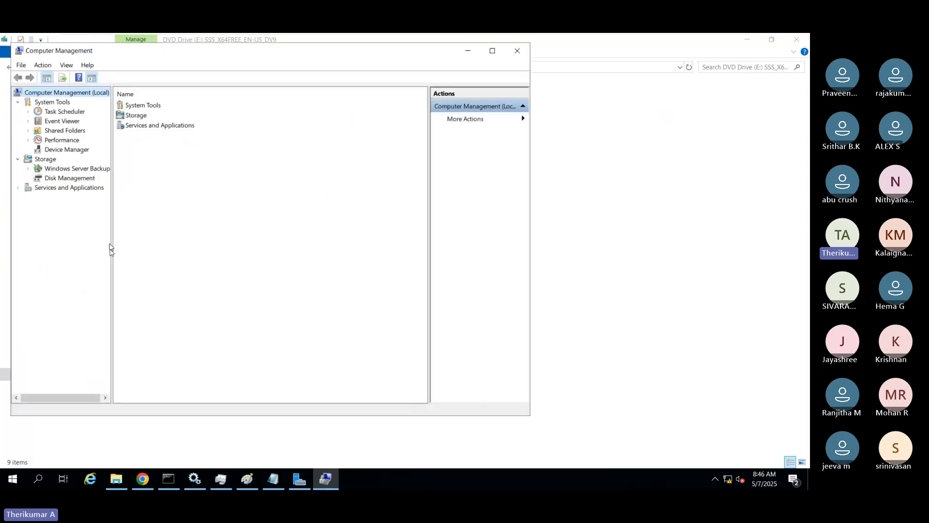
{"action": "left_click", "coordinate": [67, 153]}
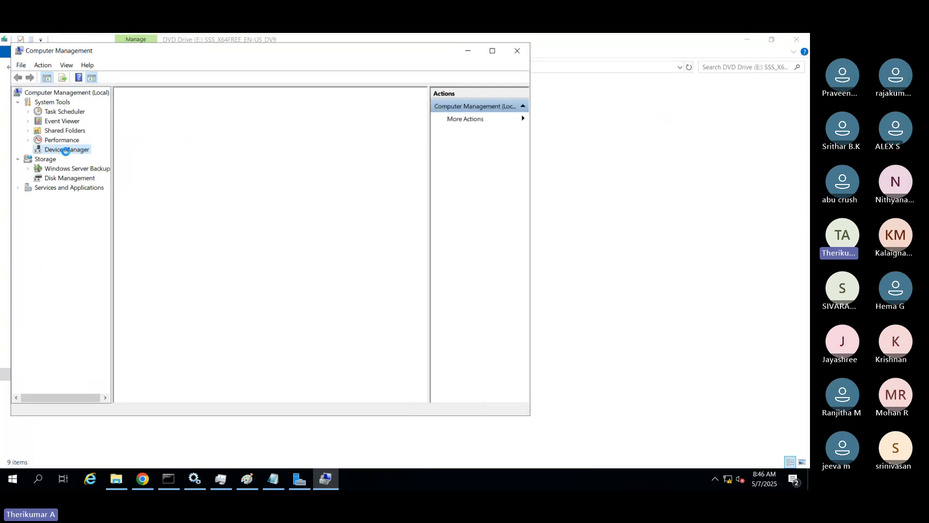
{"action": "left_click", "coordinate": [492, 51]}
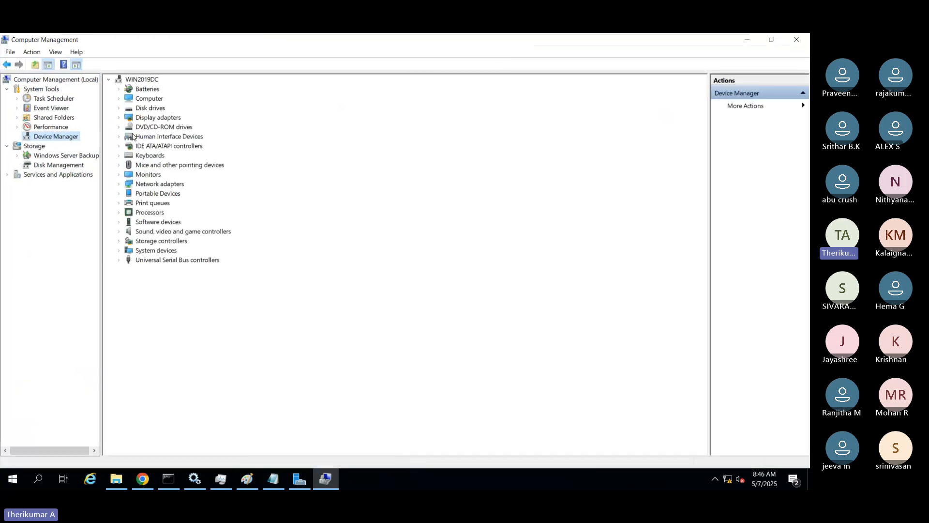
Inspect the devices under DVD/CD-ROM drives, minimize Computer Management, and check the drives under This PC.
{"action": "left_click", "coordinate": [119, 128]}
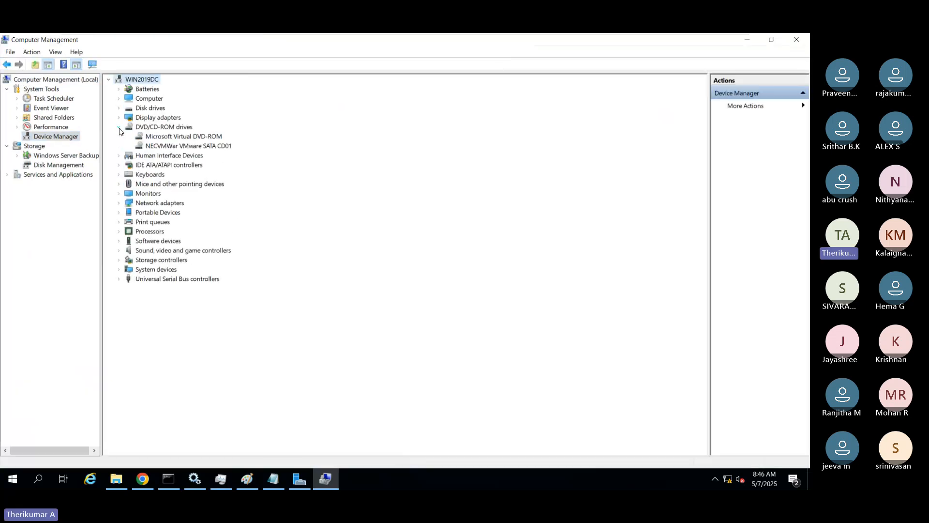
{"action": "left_click", "coordinate": [191, 147]}
{"action": "key", "text": "Up"}
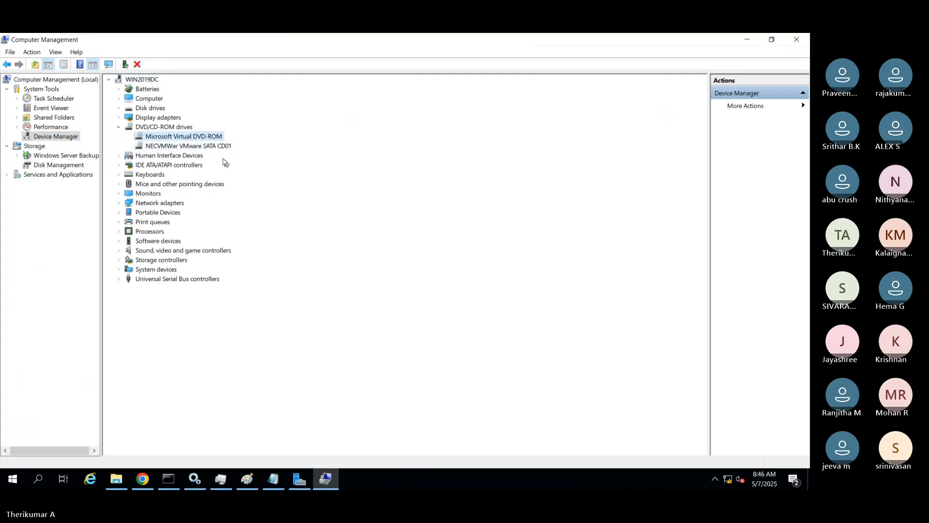
{"action": "left_click", "coordinate": [216, 148]}
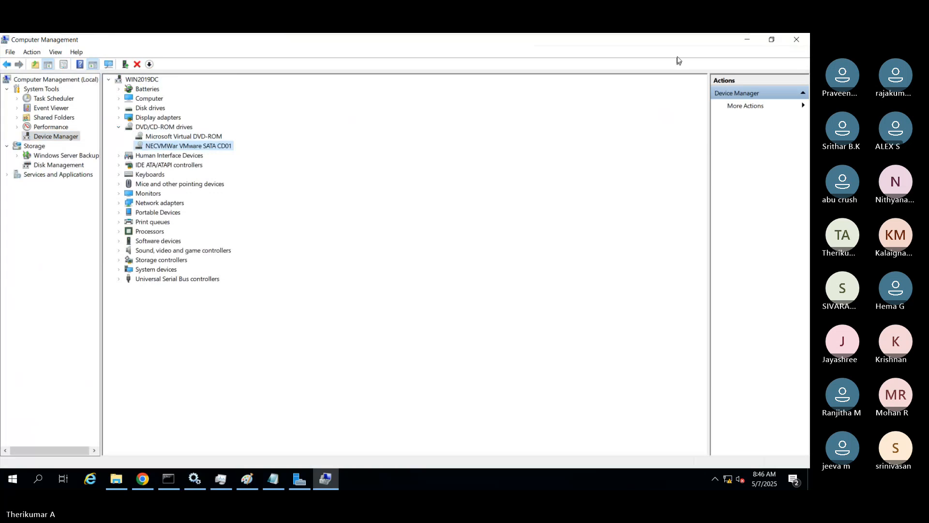
{"action": "left_click", "coordinate": [748, 42]}
{"action": "left_click", "coordinate": [33, 184]}
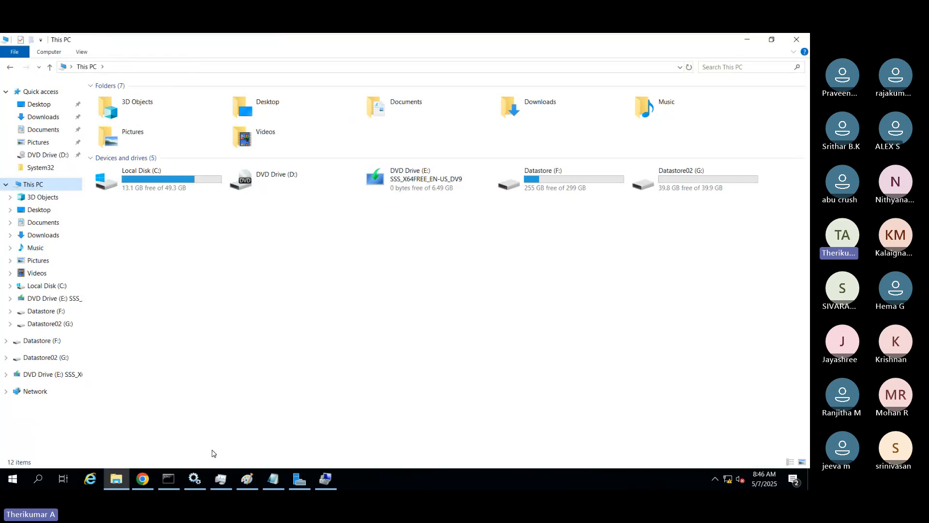
Switch to Chrome and duplicate the vSphere tab of PRD-VM-WIN2K16-WEB01.
{"action": "left_click", "coordinate": [140, 480]}
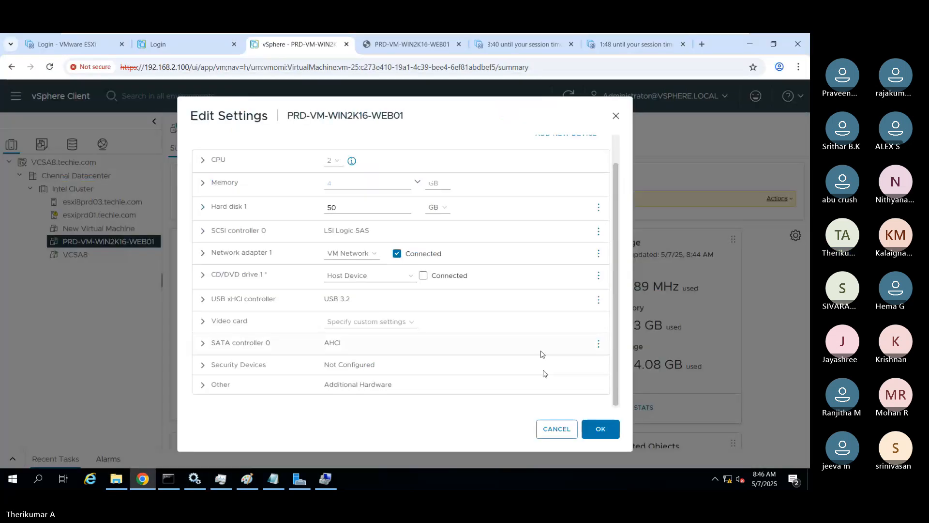
{"action": "right_click", "coordinate": [304, 43]}
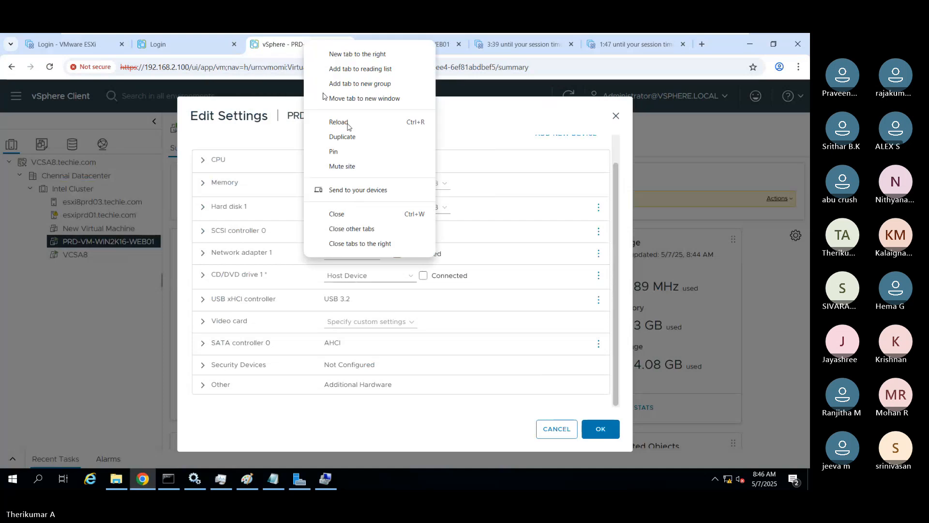
{"action": "left_click", "coordinate": [353, 137]}
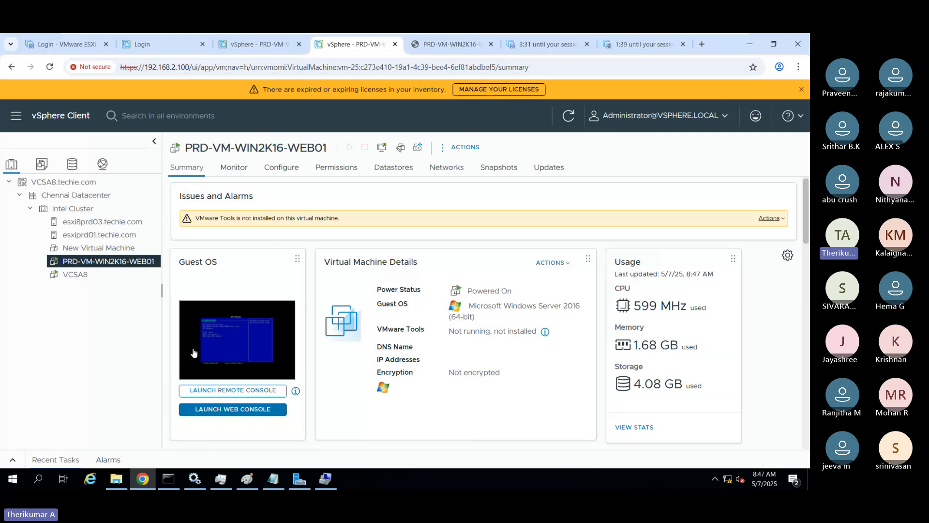
Open the OS_ISO_Image folder on the VM's datastore, Datastore-PRD-01, to examine the ISO file, and review the recent tasks.
{"action": "left_click", "coordinate": [384, 169]}
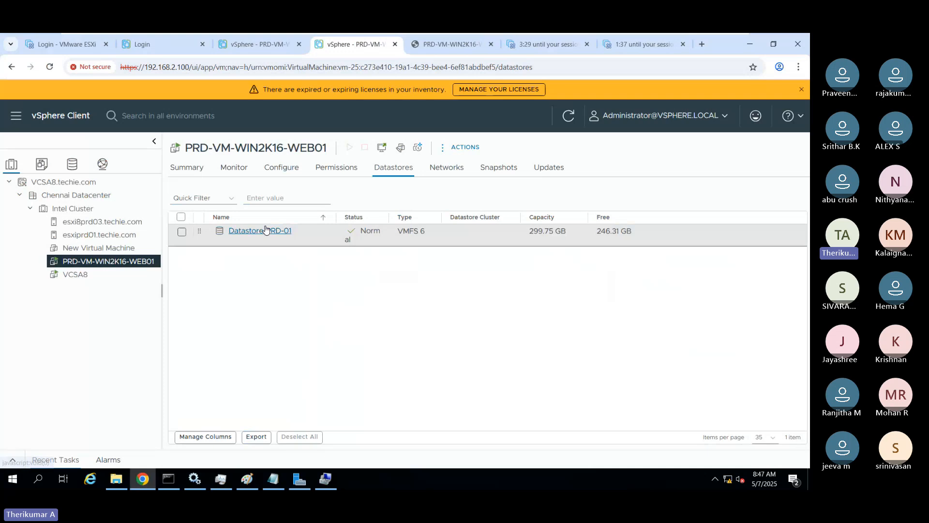
{"action": "left_click", "coordinate": [265, 230]}
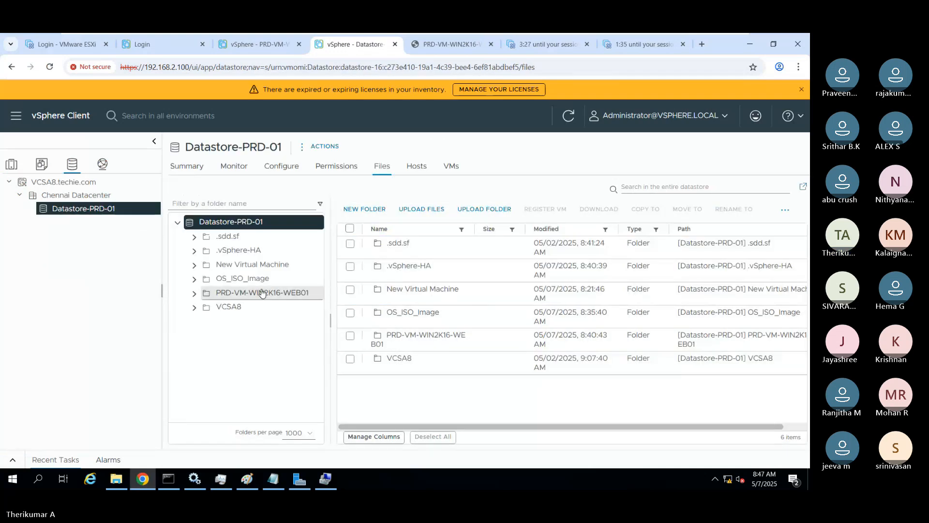
{"action": "left_click", "coordinate": [261, 292]}
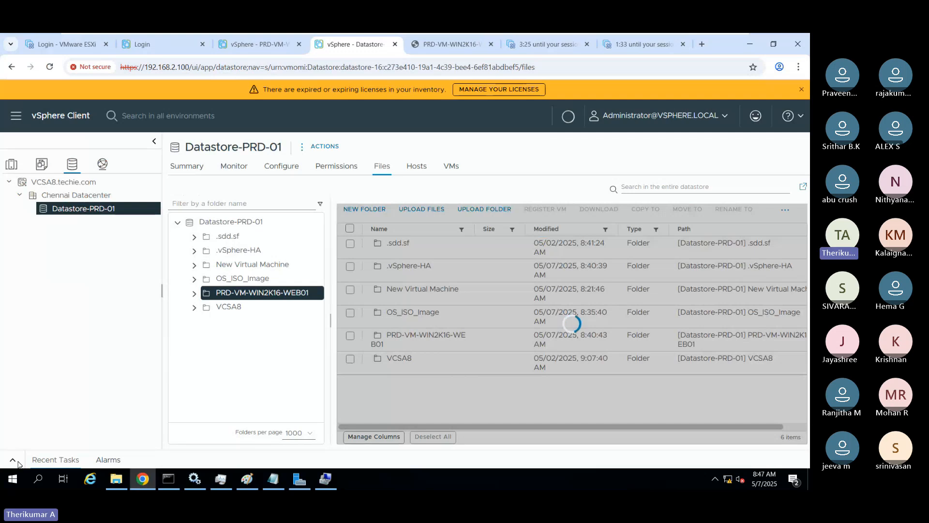
{"action": "key", "text": "Up"}
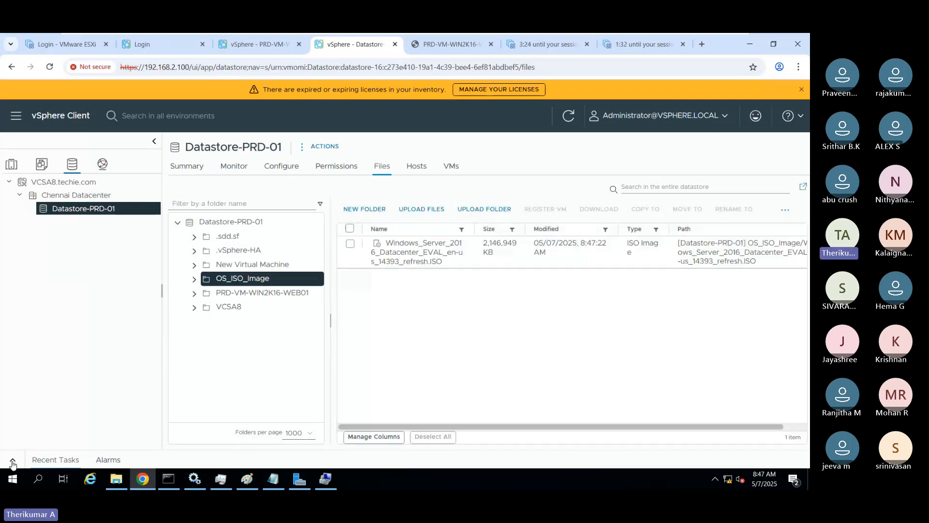
{"action": "left_click", "coordinate": [12, 462]}
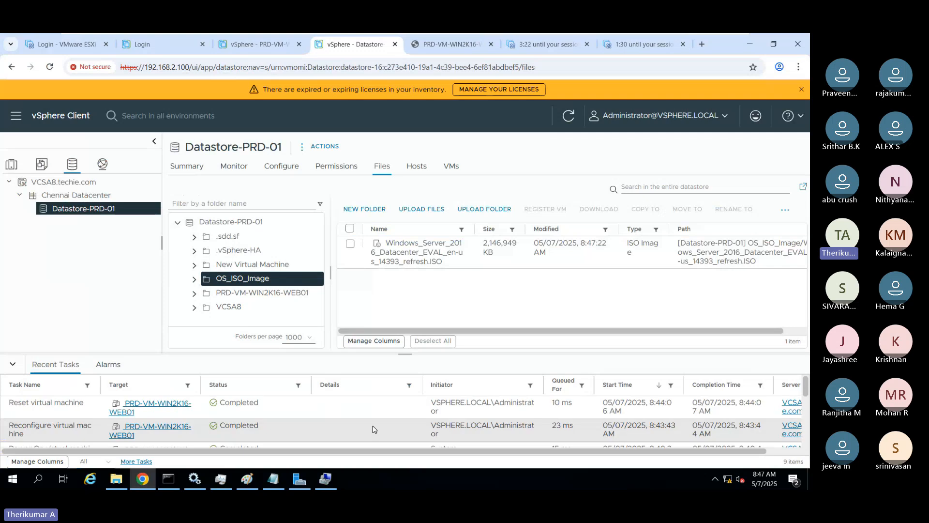
{"action": "left_click", "coordinate": [13, 365]}
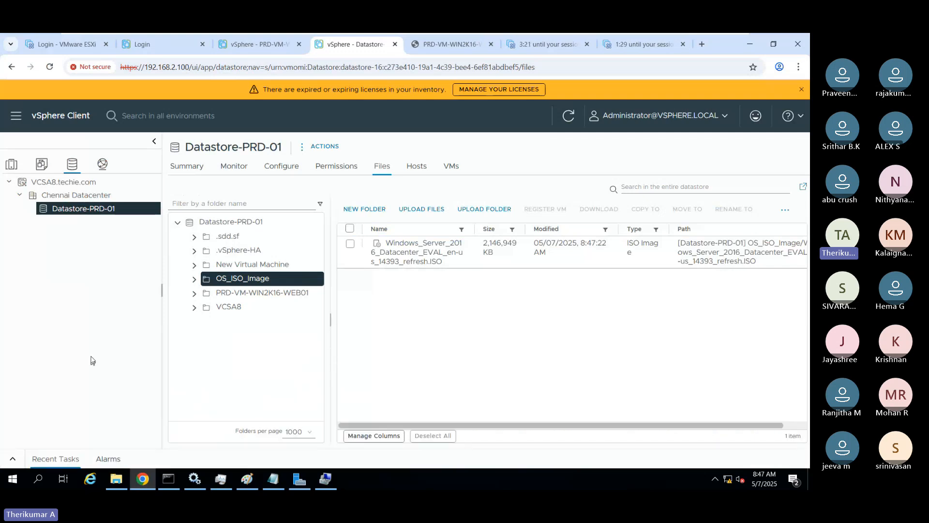
Return to the original vSphere tab, discard the pending VM changes, and reopen the settings of PRD-VM-WIN2K16-WEB01.
{"action": "left_click", "coordinate": [256, 46]}
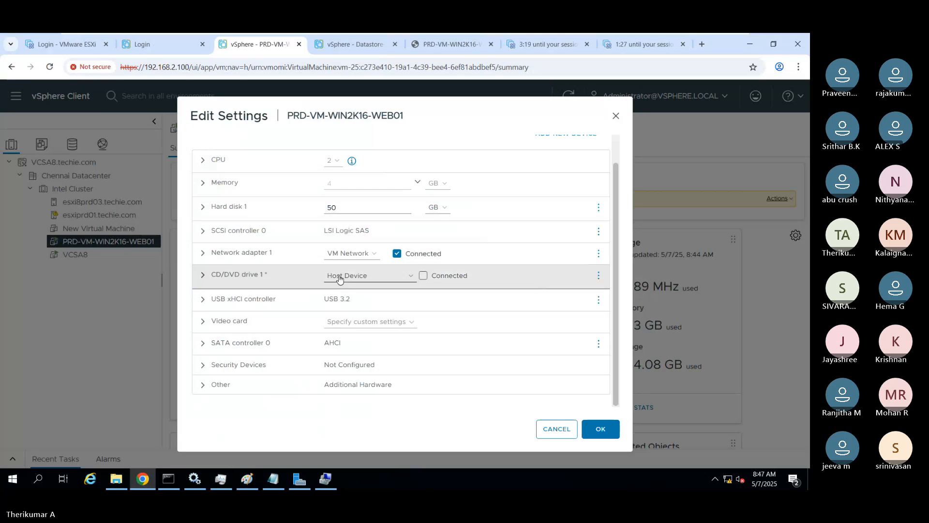
{"action": "left_click", "coordinate": [557, 429]}
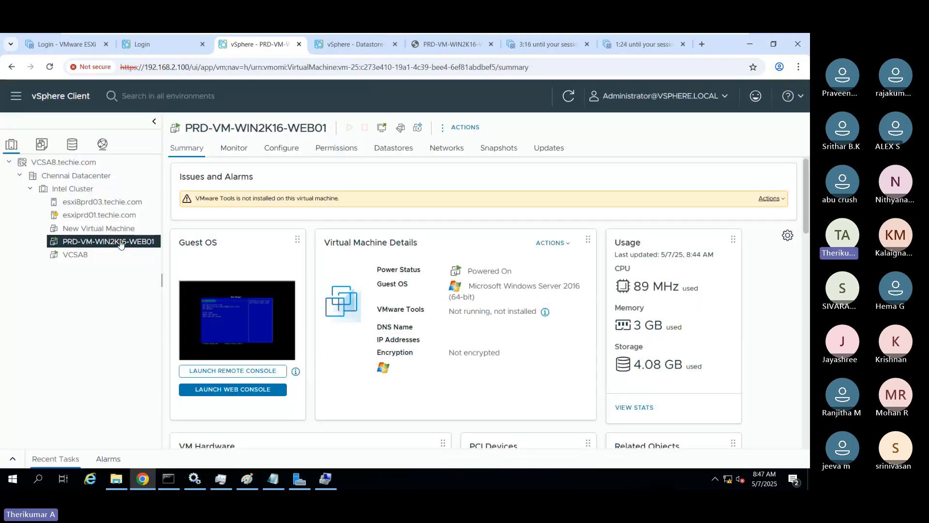
{"action": "right_click", "coordinate": [150, 240]}
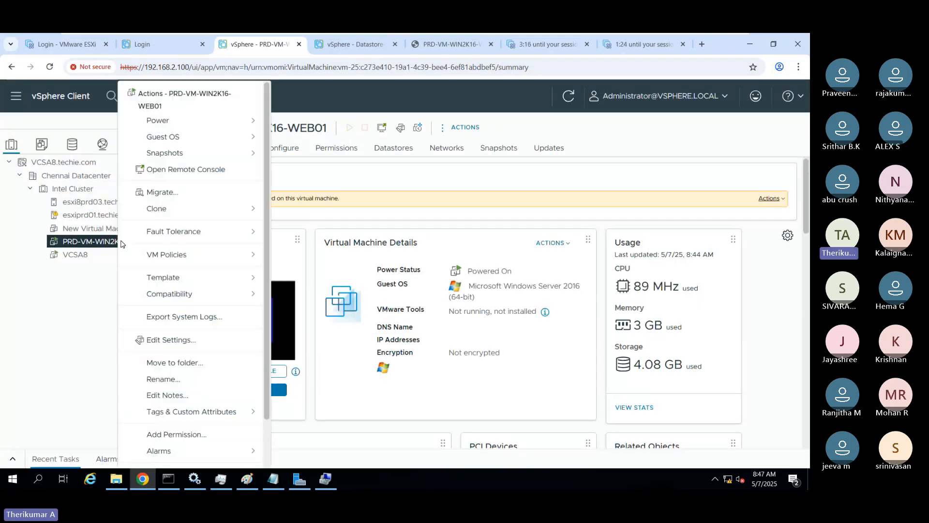
{"action": "left_click", "coordinate": [192, 345]}
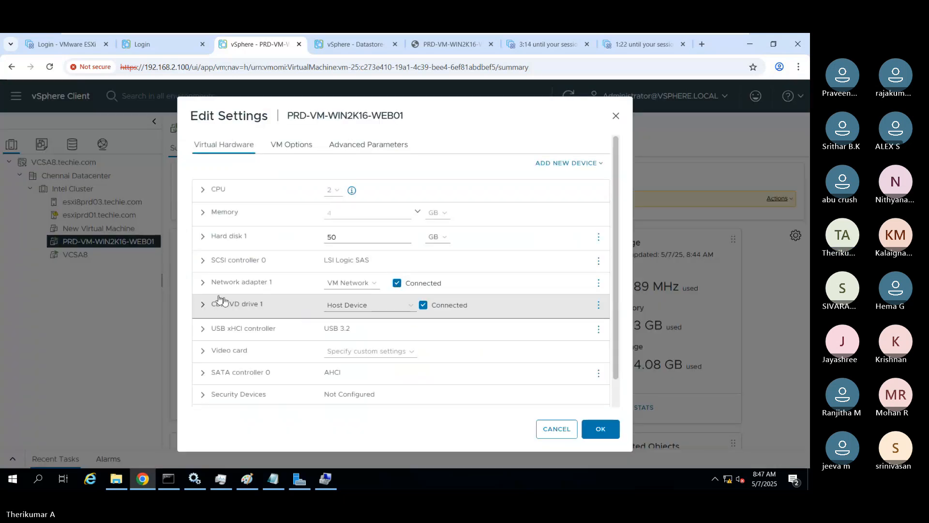
Set CD/DVD drive 1 to a datastore ISO file, choosing Windows_Server_2016_Datacenter_EVAL_en-us_14393_refresh.ISO from OS_ISO_Image on Datastore-PRD-01.
{"action": "left_click", "coordinate": [356, 309]}
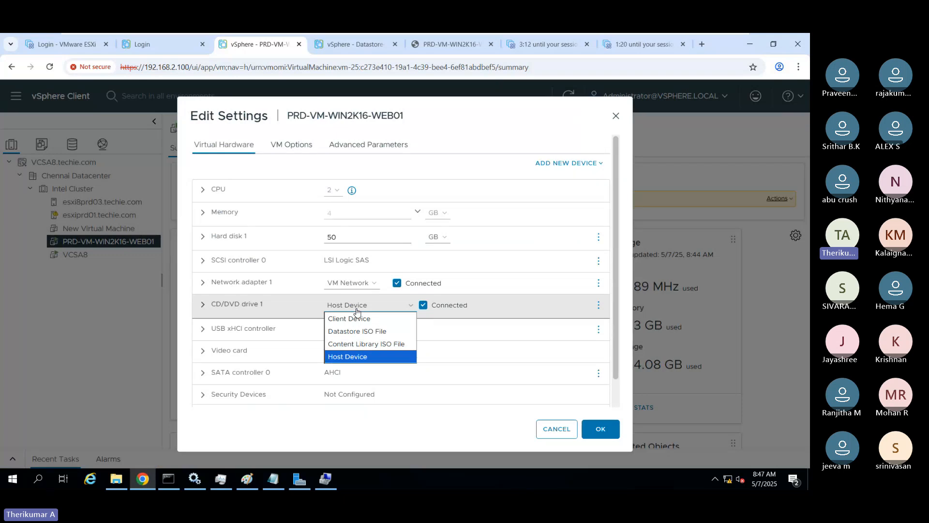
{"action": "left_click", "coordinate": [344, 333]}
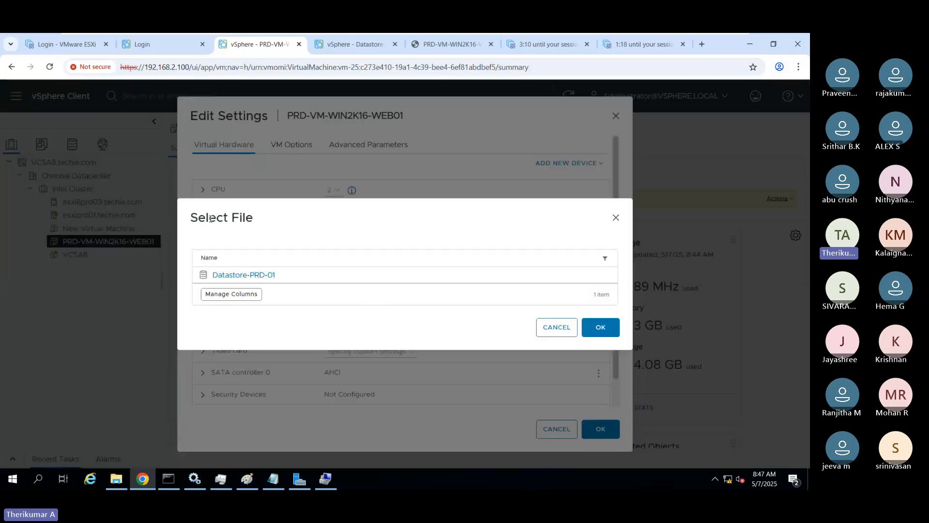
{"action": "left_click_drag", "start_coordinate": [211, 219], "coordinate": [332, 267]}
{"action": "left_click", "coordinate": [252, 275]}
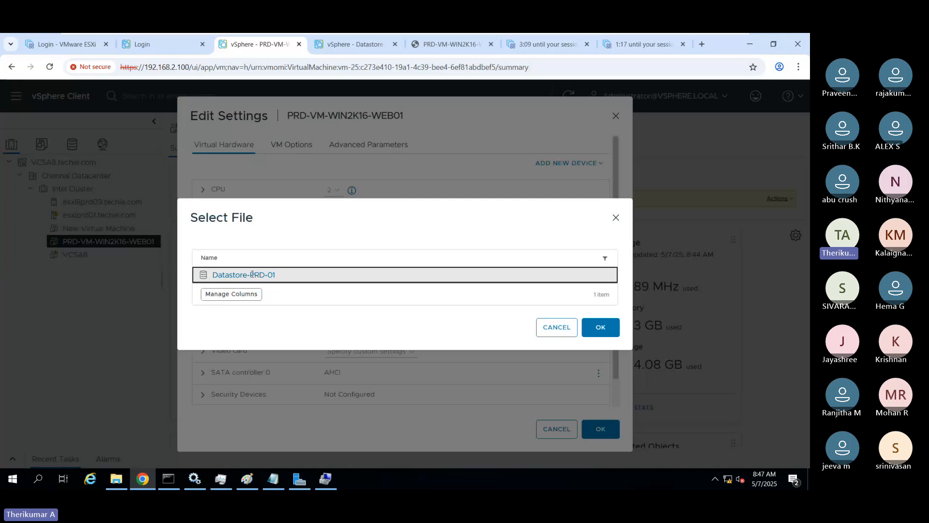
{"action": "left_click", "coordinate": [252, 275]}
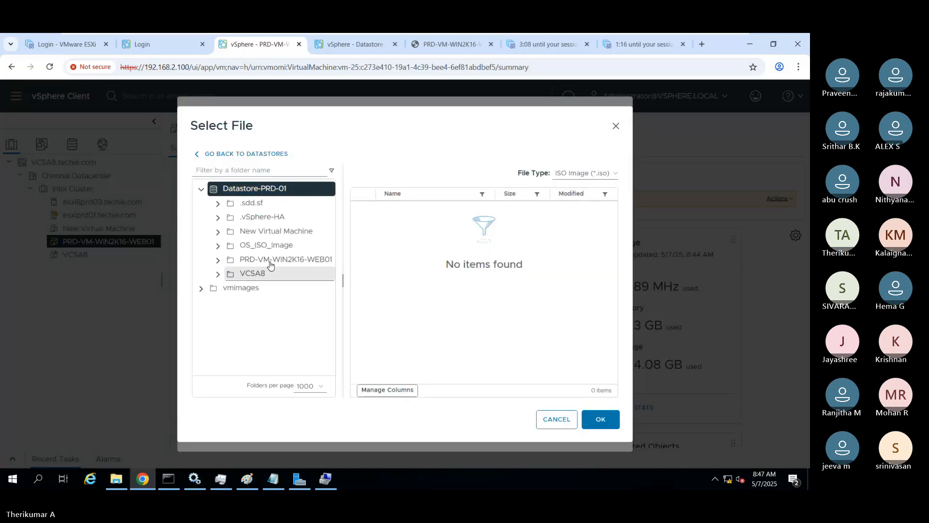
{"action": "left_click", "coordinate": [273, 247]}
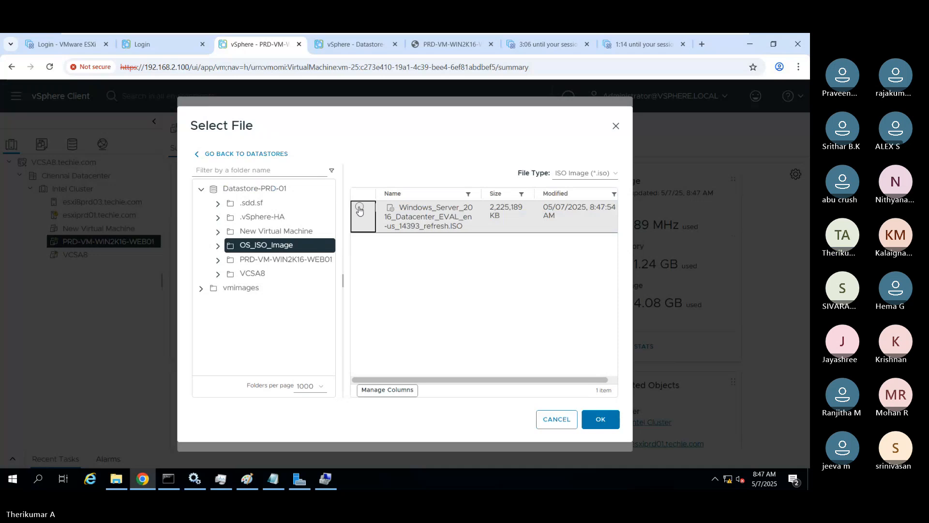
{"action": "left_click", "coordinate": [359, 206]}
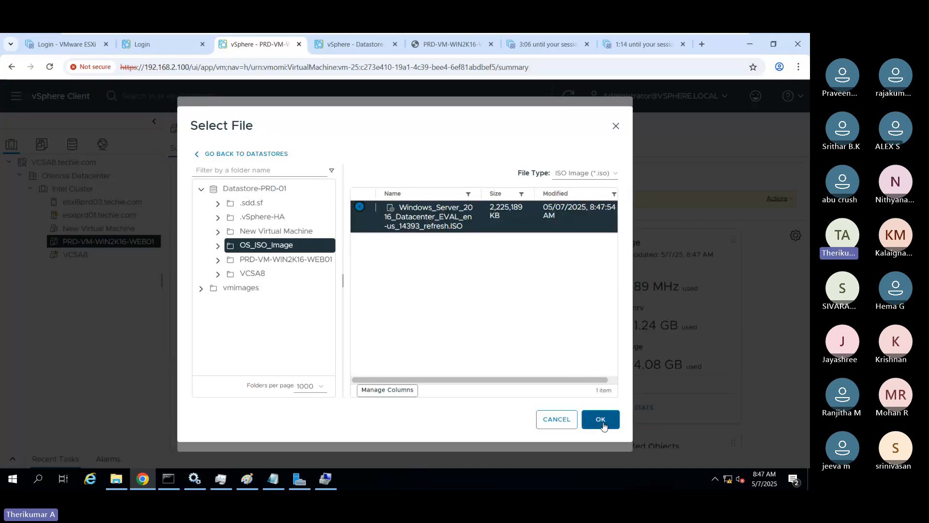
{"action": "left_click", "coordinate": [600, 419]}
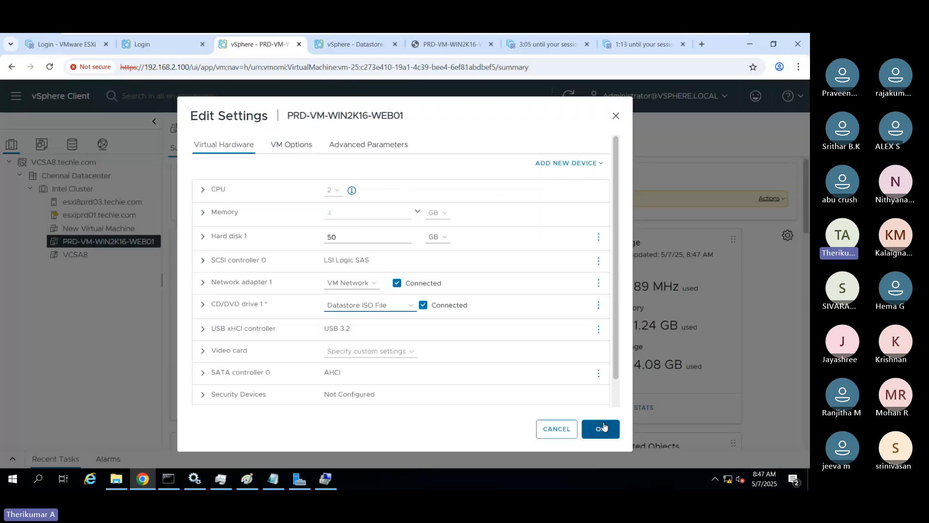
Check the CD/DVD drive 1 details, apply the VM settings, and dismiss the resulting task notification after reading its status.
{"action": "left_click", "coordinate": [203, 309]}
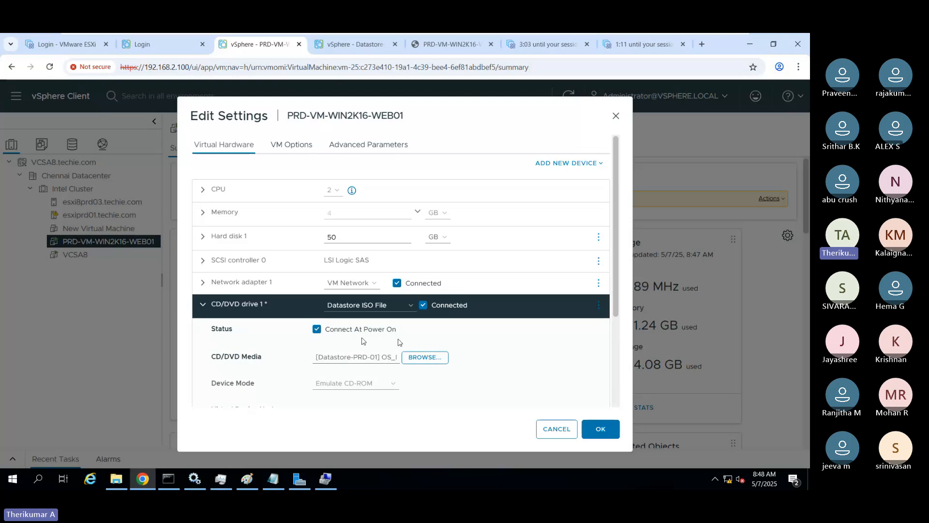
{"action": "left_click", "coordinate": [605, 428]}
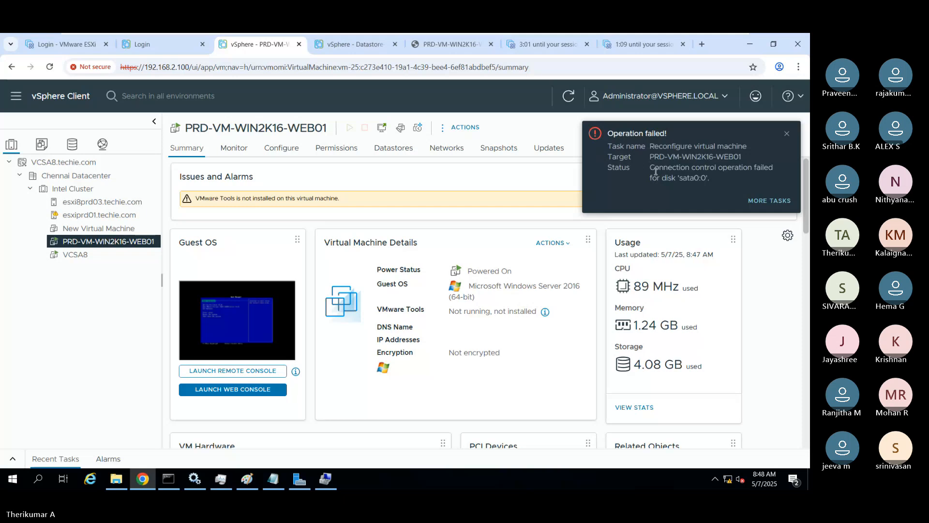
{"action": "left_click_drag", "start_coordinate": [650, 169], "coordinate": [672, 168]}
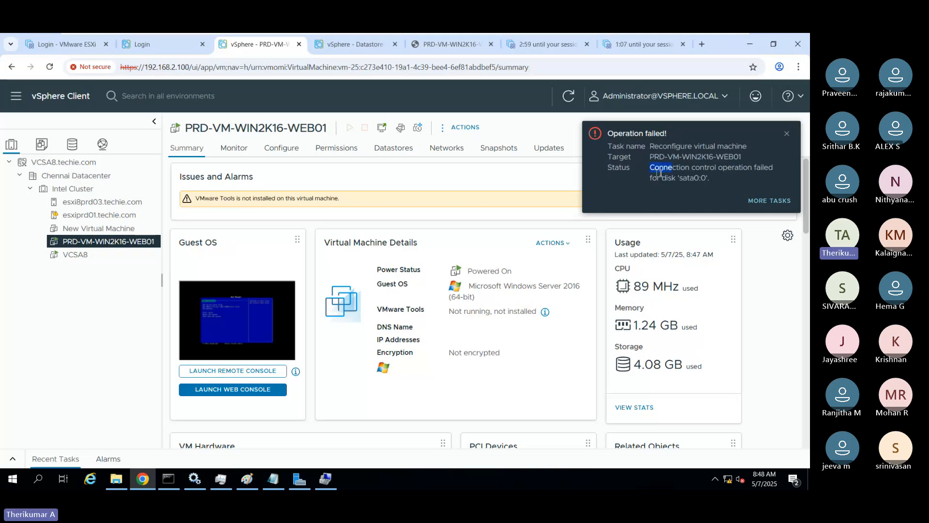
{"action": "left_click", "coordinate": [788, 134]}
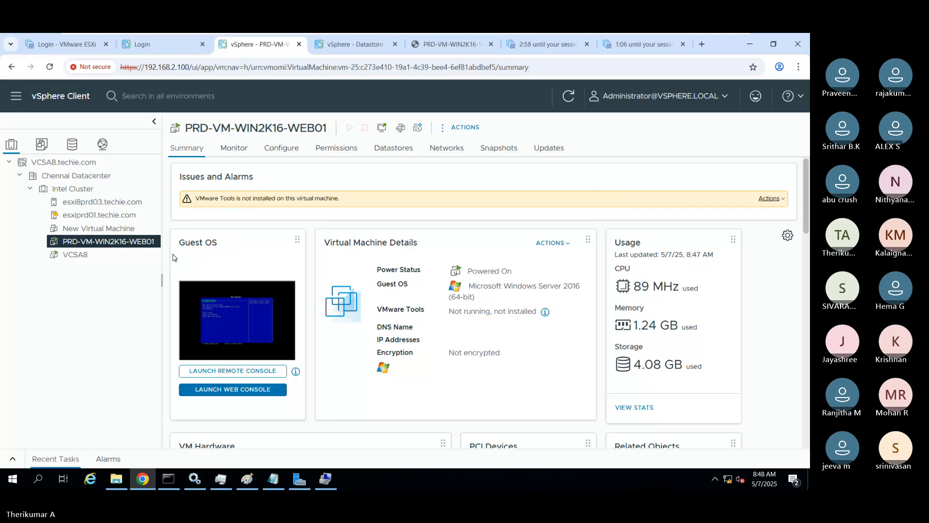
Reopen the settings of PRD-VM-WIN2K16-WEB01, expand CD/DVD drive 1, and mark it as connected.
{"action": "right_click", "coordinate": [123, 240]}
{"action": "left_click", "coordinate": [242, 338]}
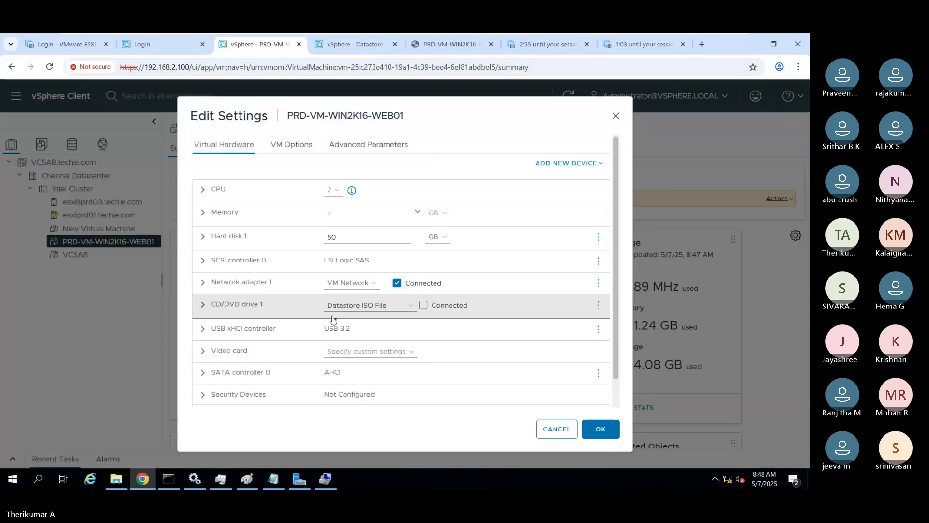
{"action": "left_click", "coordinate": [201, 305]}
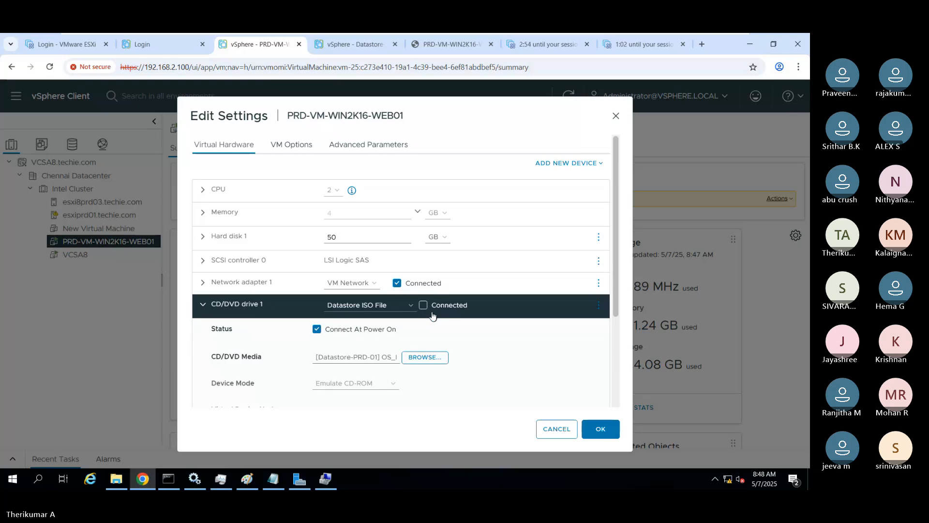
{"action": "left_click", "coordinate": [424, 306]}
Eject DVD Drive (E:) in File Explorer, then return to Chrome and try to apply the VM's drive connection.
{"action": "left_click", "coordinate": [117, 479]}
{"action": "right_click", "coordinate": [420, 174]}
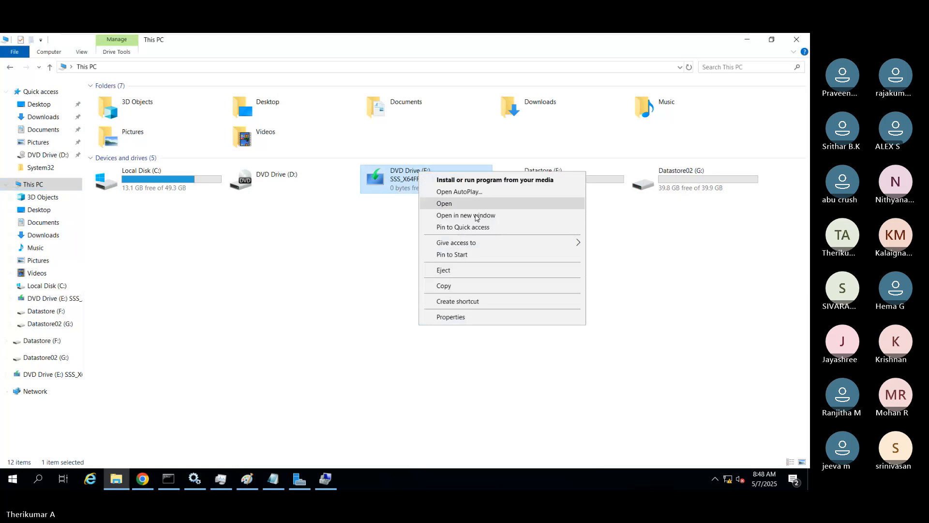
{"action": "left_click", "coordinate": [466, 270]}
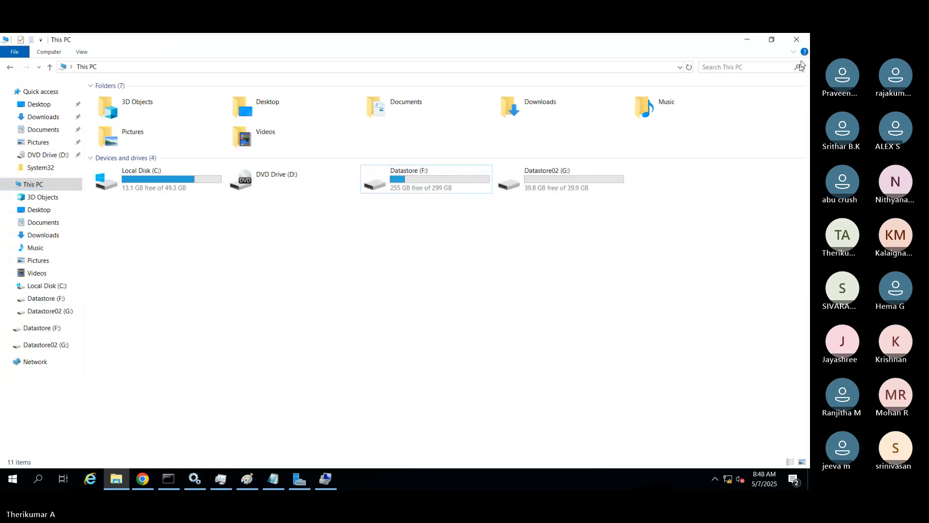
{"action": "left_click", "coordinate": [757, 42]}
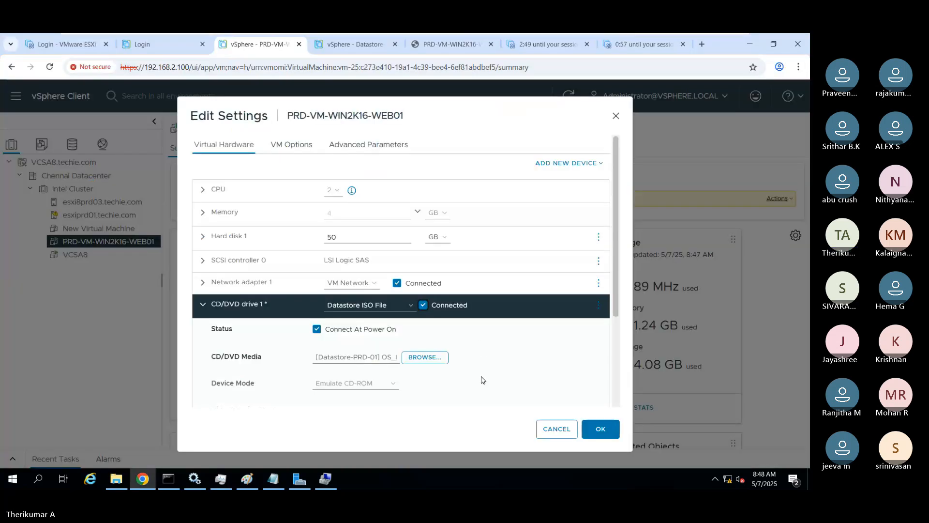
{"action": "left_click", "coordinate": [608, 430]}
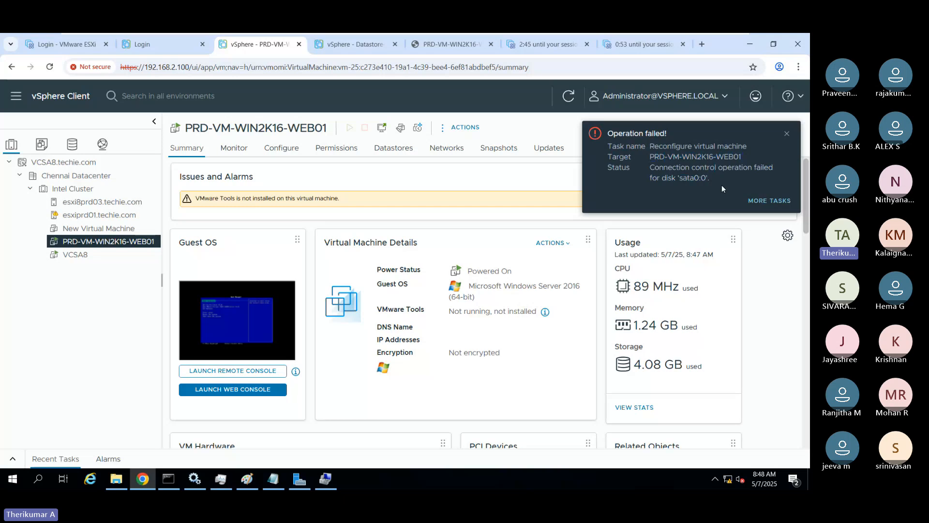
{"action": "left_click_drag", "start_coordinate": [721, 185], "coordinate": [134, 384]}
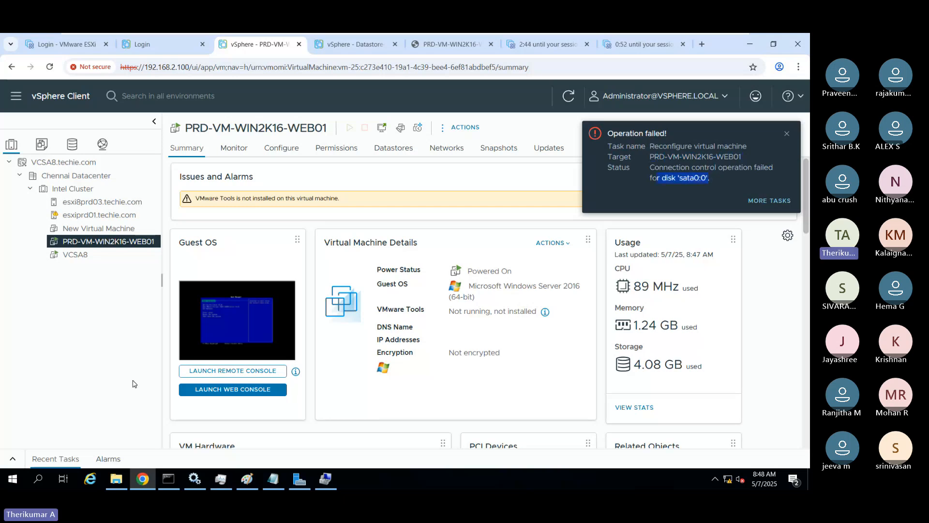
Try to reattach the Windows Server 2016 ISO from OS_ISO_Image to PRD-VM-WIN2K16-WEB01's CD/DVD drive 1 with the drive connected.
{"action": "right_click", "coordinate": [125, 241]}
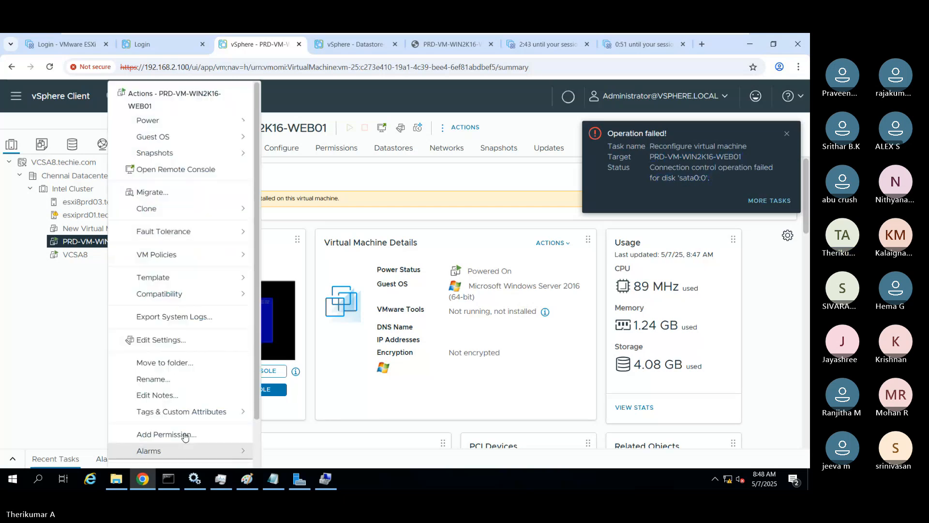
{"action": "left_click", "coordinate": [156, 339]}
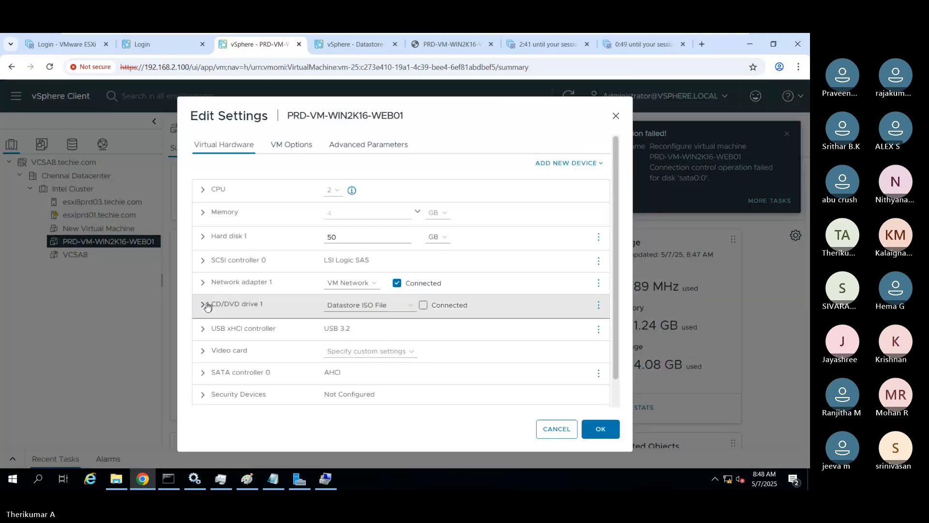
{"action": "left_click", "coordinate": [207, 306]}
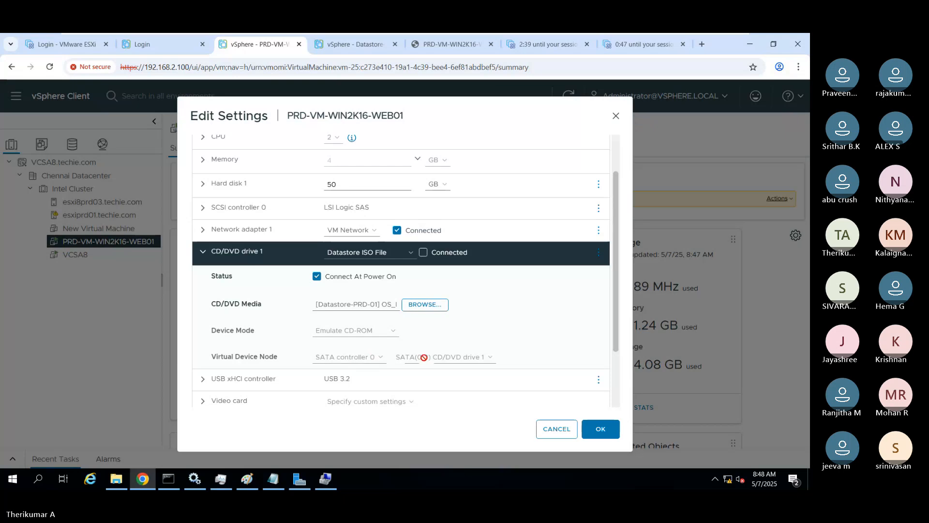
{"action": "left_click", "coordinate": [422, 305]}
{"action": "left_click", "coordinate": [268, 278]}
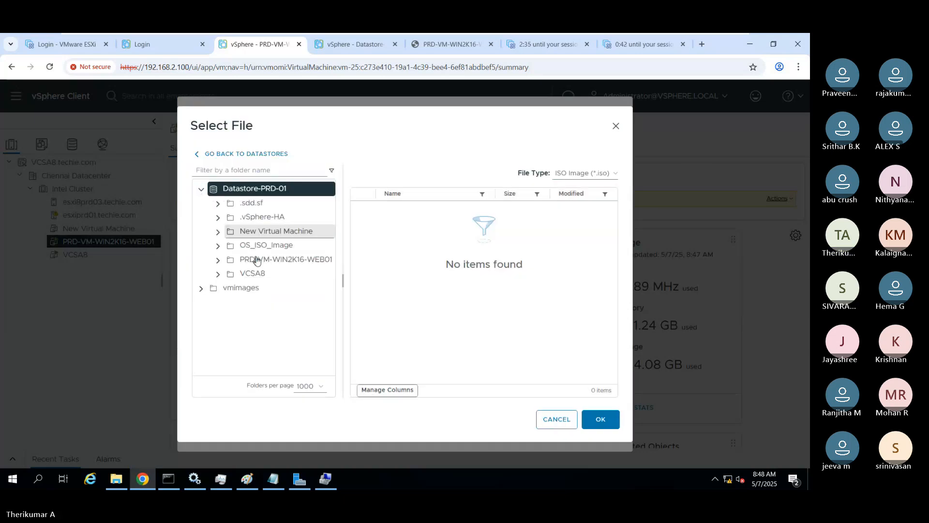
{"action": "left_click", "coordinate": [263, 246]}
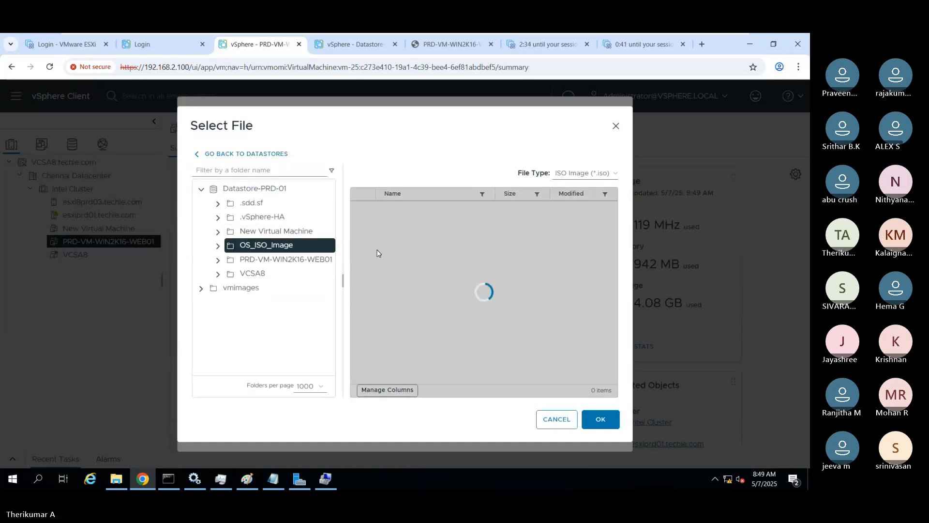
{"action": "left_click", "coordinate": [359, 207]}
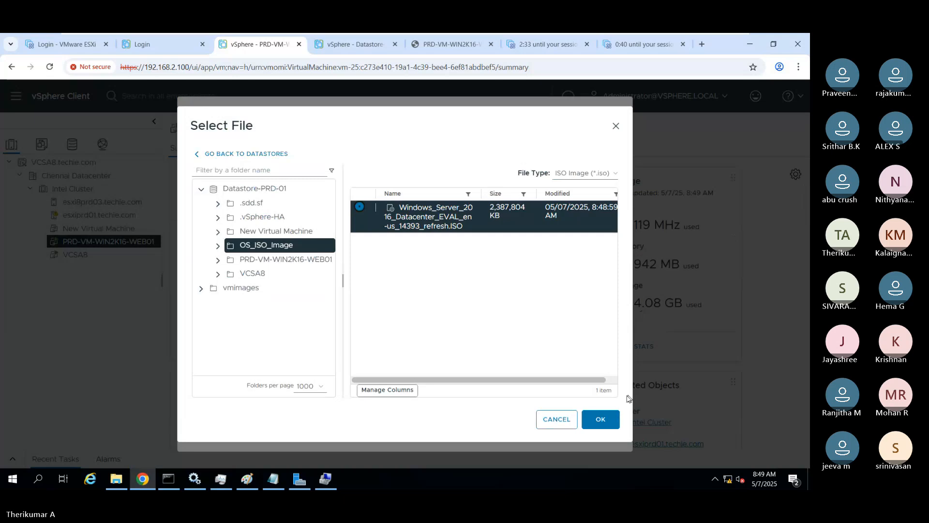
{"action": "left_click", "coordinate": [601, 420]}
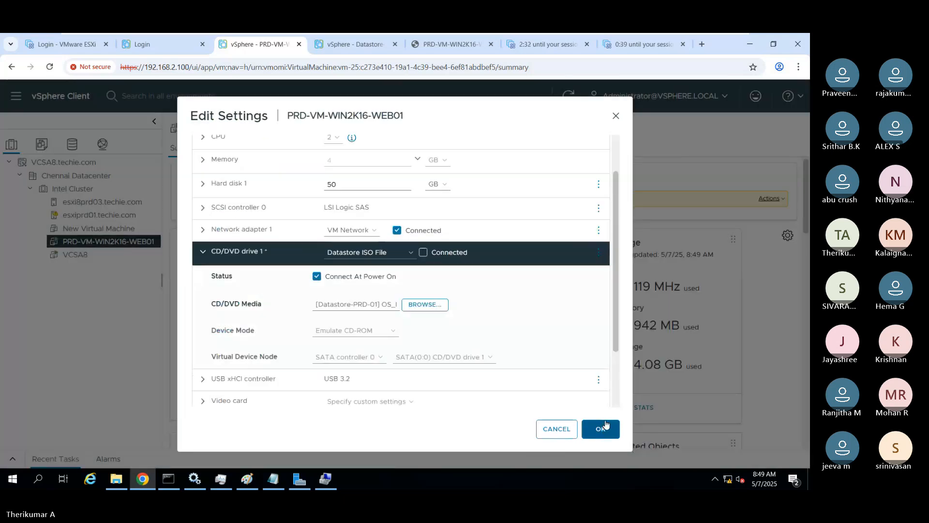
{"action": "left_click", "coordinate": [424, 253]}
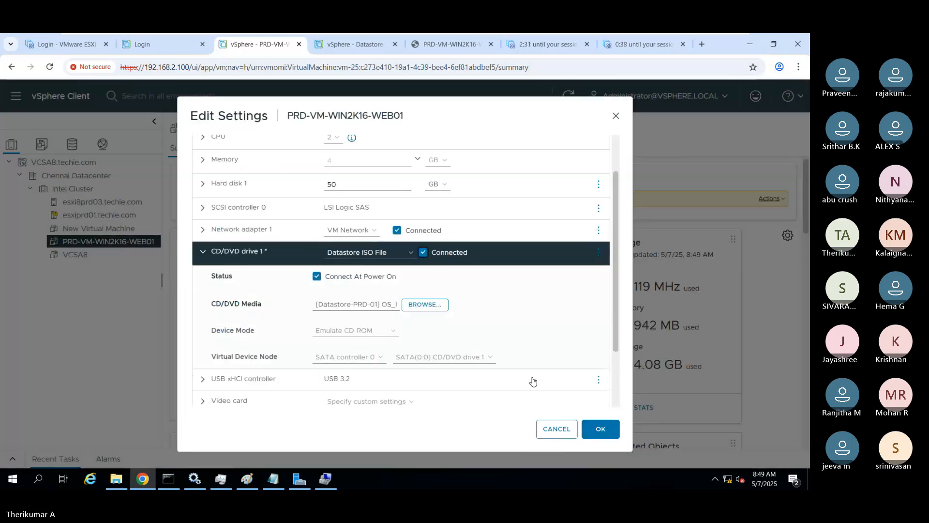
{"action": "left_click", "coordinate": [601, 429]}
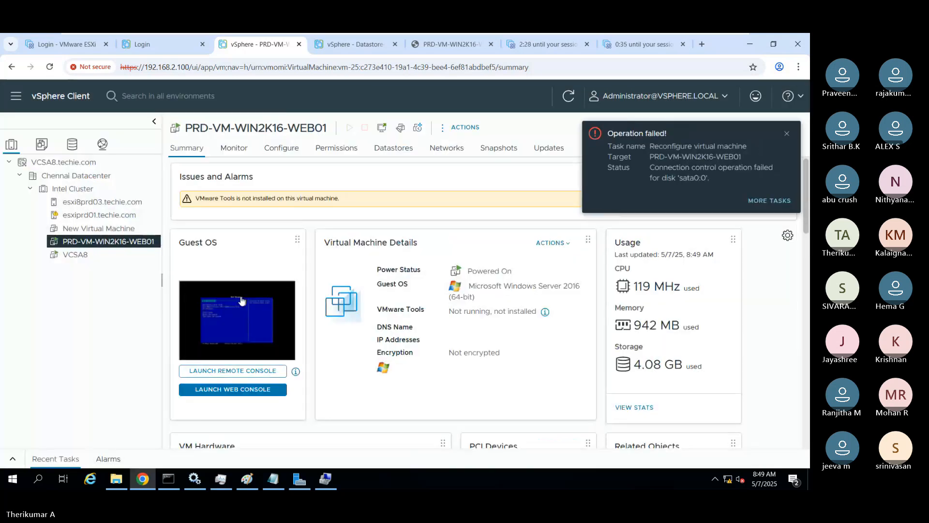
Reopen the settings of PRD-VM-WIN2K16-WEB01 and add a second CD/DVD drive to its virtual hardware.
{"action": "right_click", "coordinate": [122, 241]}
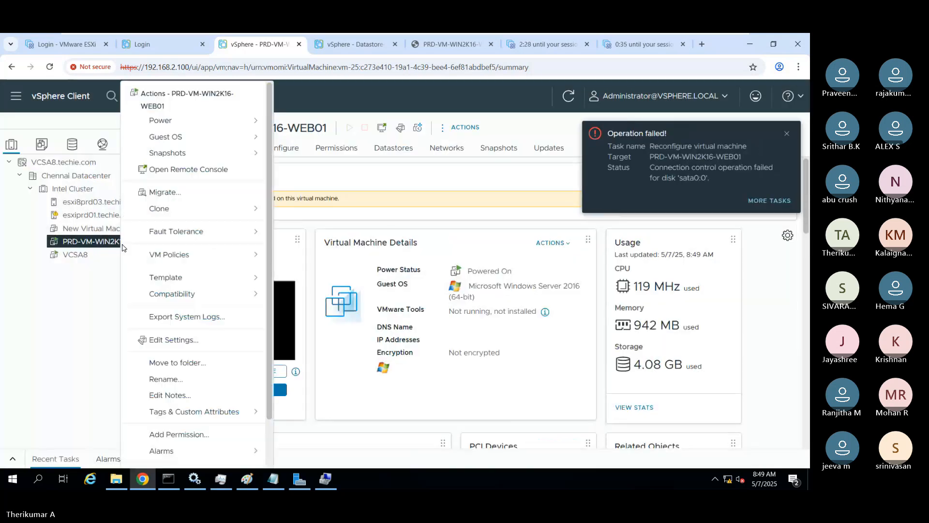
{"action": "left_click", "coordinate": [173, 340]}
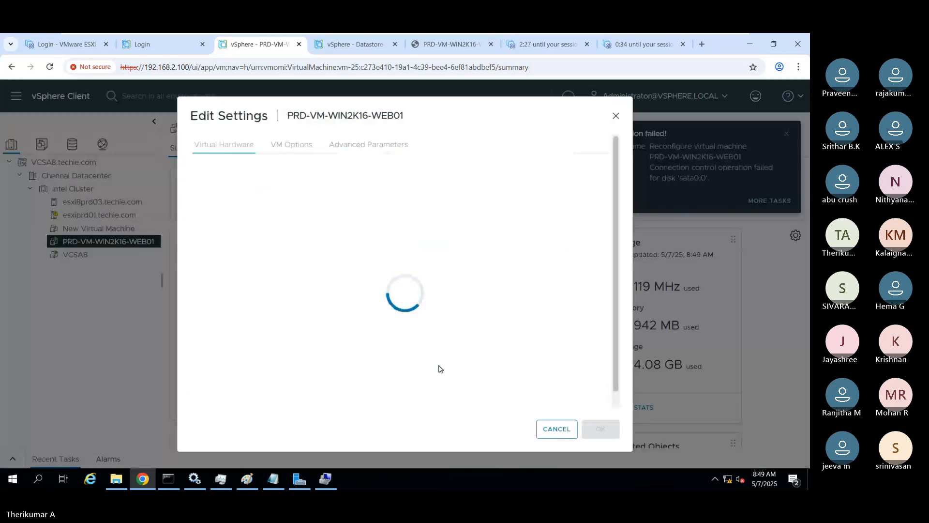
{"action": "left_click", "coordinate": [599, 164]}
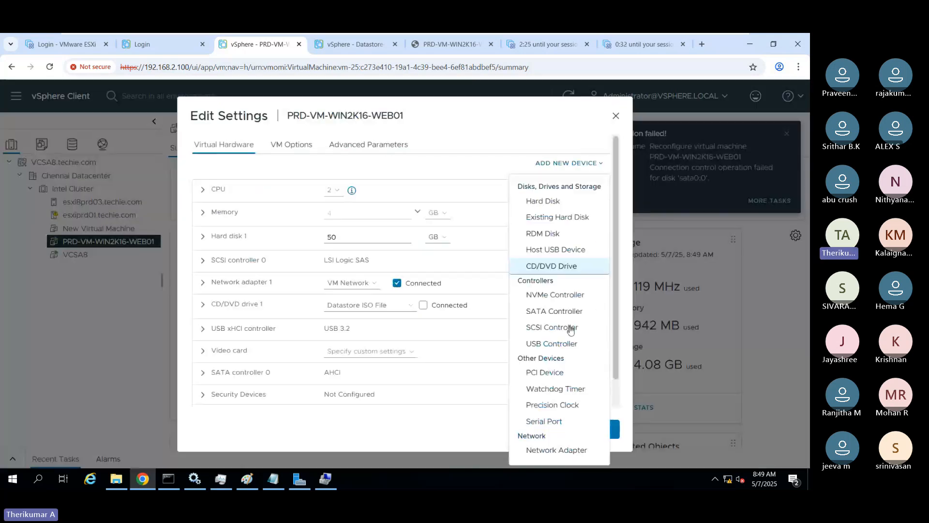
{"action": "left_click", "coordinate": [556, 266]}
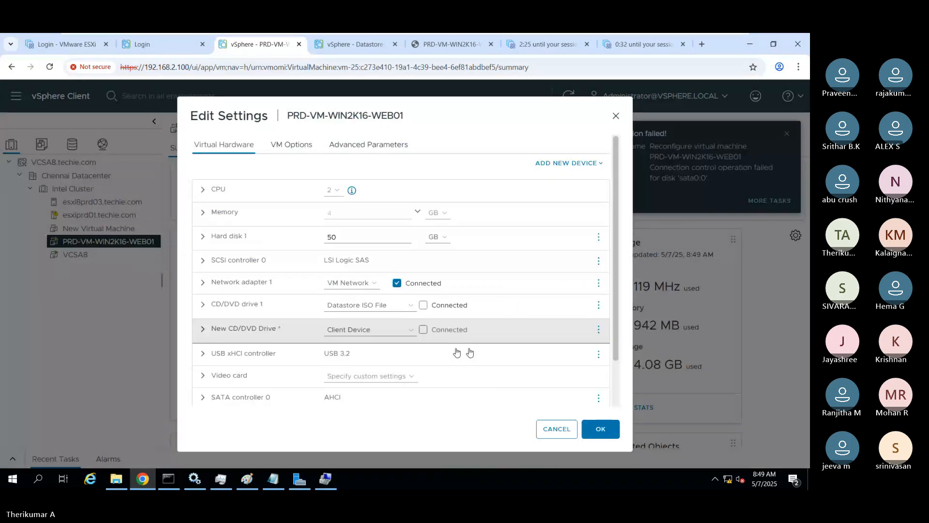
Set the new CD/DVD drive to a datastore ISO file, selecting the Windows Server 2016 Datacenter ISO in OS_ISO_Image.
{"action": "left_click", "coordinate": [368, 329]}
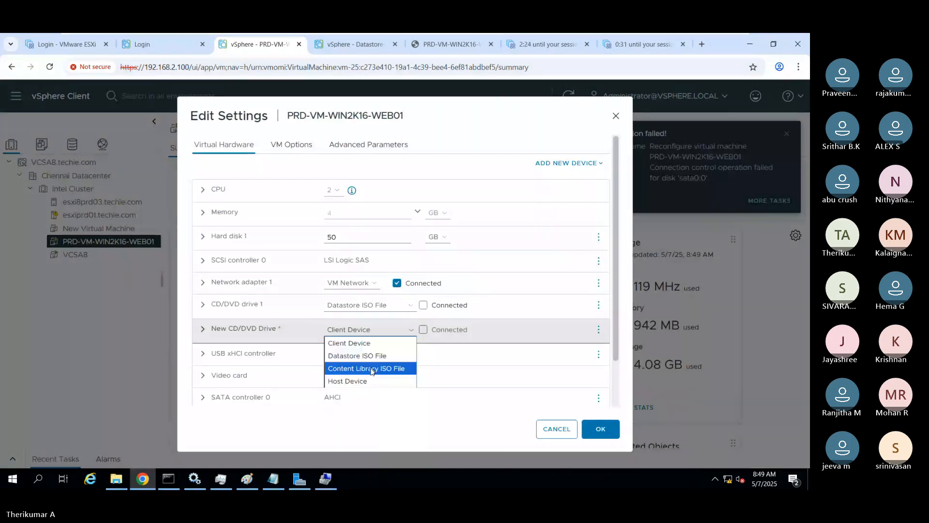
{"action": "left_click", "coordinate": [367, 356]}
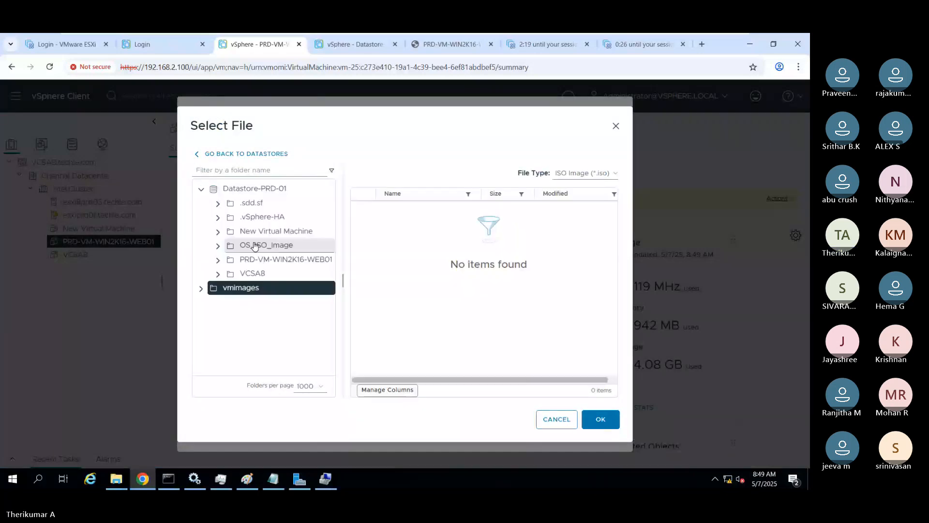
{"action": "left_click", "coordinate": [255, 246]}
{"action": "left_click", "coordinate": [360, 208]}
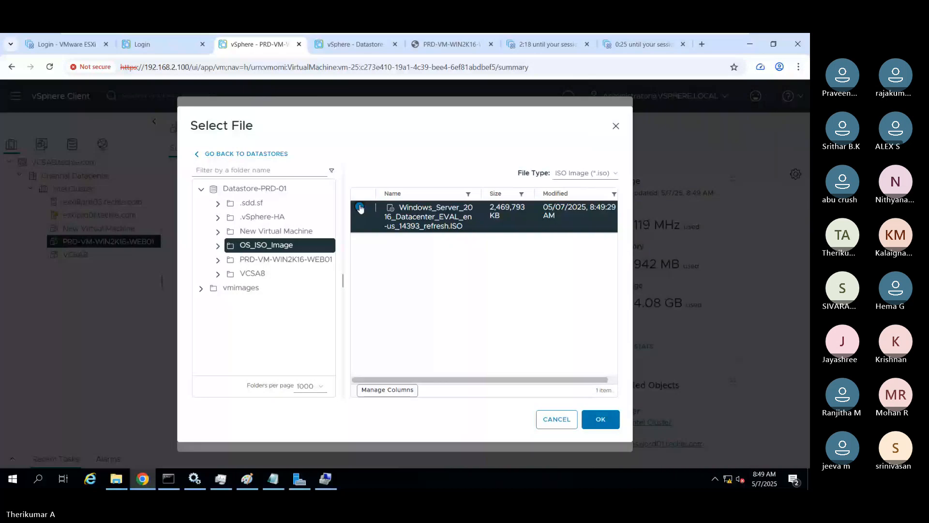
{"action": "left_click", "coordinate": [601, 420]}
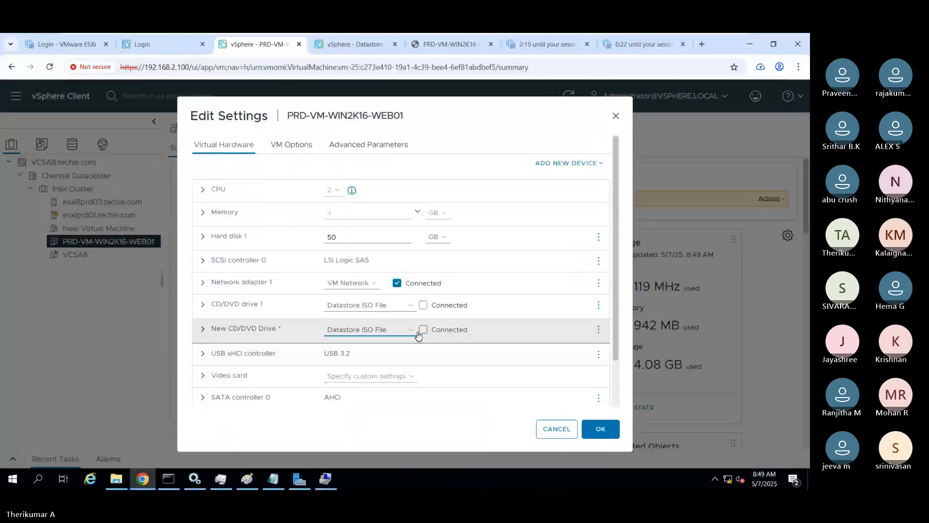
Try to apply the new CD/DVD drive to PRD-VM-WIN2K16-WEB01 with Connected and Connect At Power On enabled.
{"action": "left_click", "coordinate": [197, 332]}
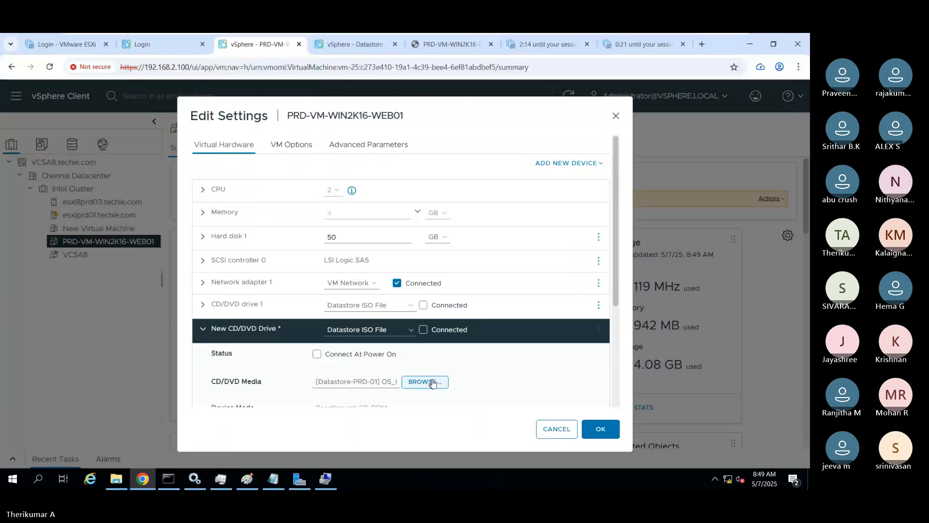
{"action": "left_click", "coordinate": [317, 354]}
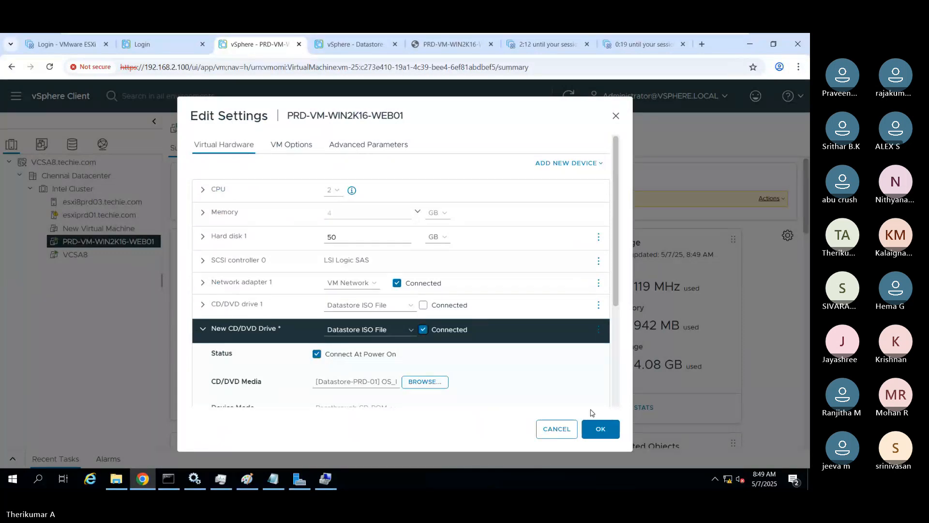
{"action": "left_click", "coordinate": [601, 429]}
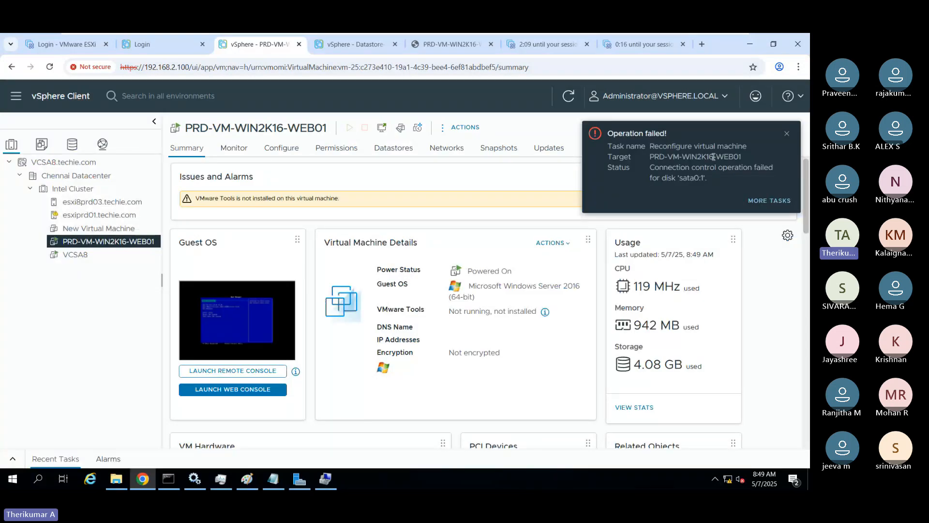
{"action": "scroll", "coordinate": [642, 174], "scroll_direction": "down", "scroll_amount": 1}
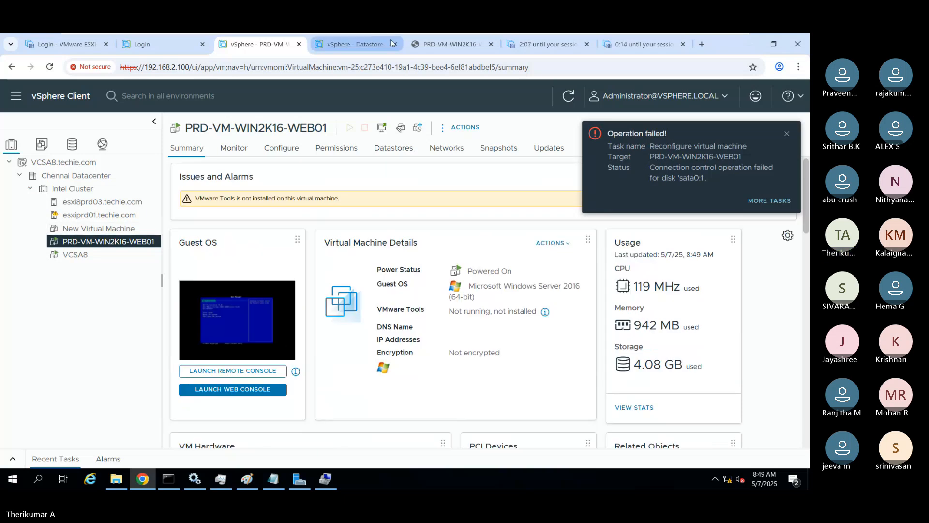
Reload the web console of PRD-VM-WIN2K16-WEB01 to check its boot options, then return to the VM's summary.
{"action": "left_click", "coordinate": [446, 44]}
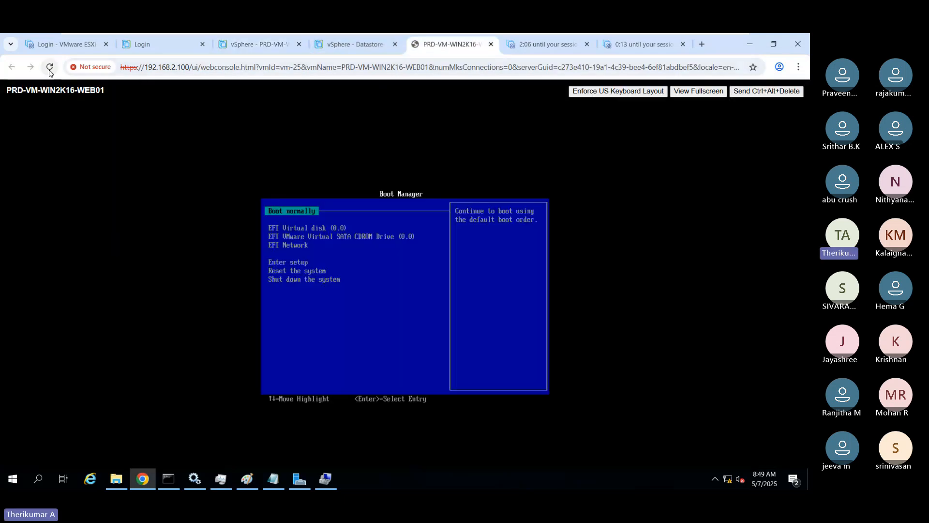
{"action": "left_click", "coordinate": [50, 68]}
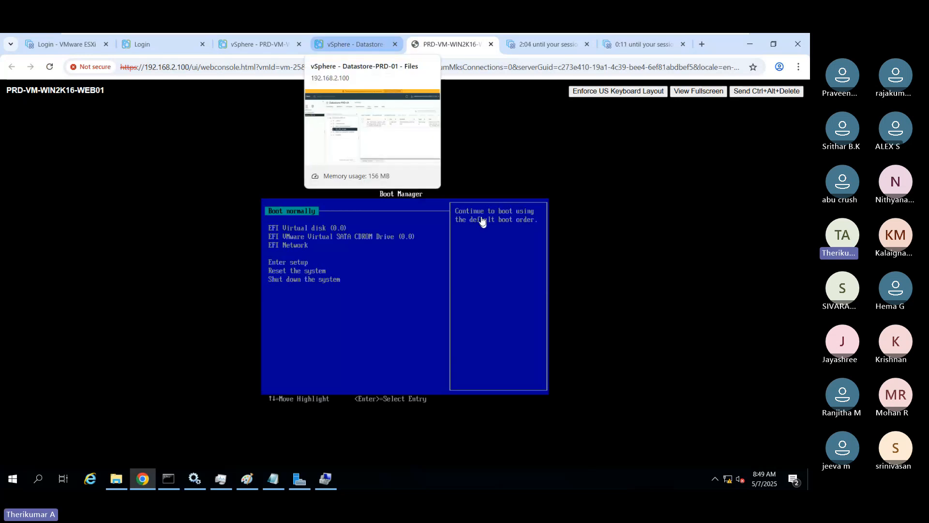
{"action": "left_click", "coordinate": [228, 39]}
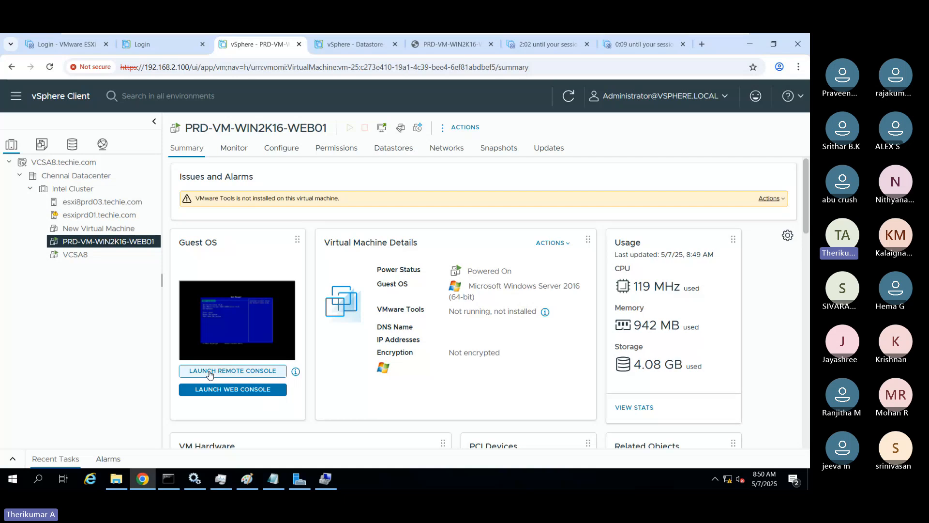
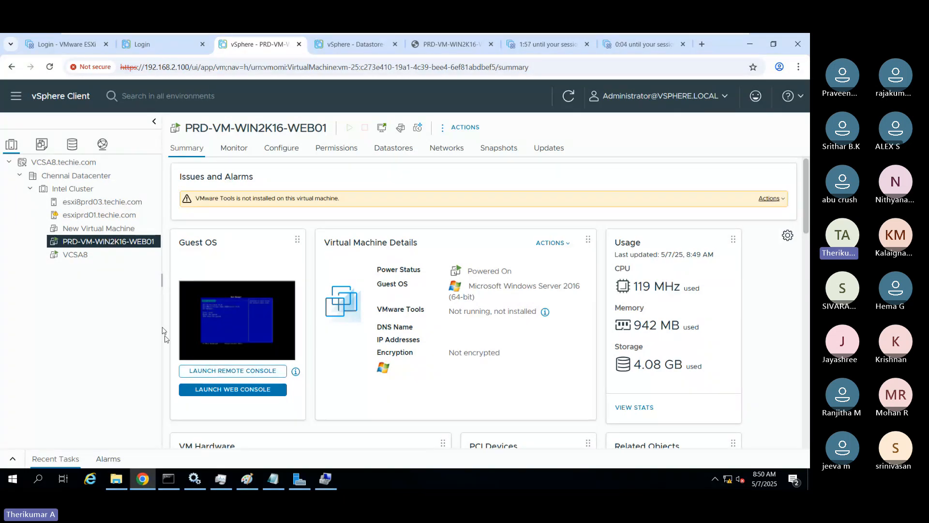
Power off PRD-VM-WIN2K16-WEB01 and confirm the power operation.
{"action": "right_click", "coordinate": [139, 247]}
{"action": "mouse_move", "coordinate": [280, 128]}
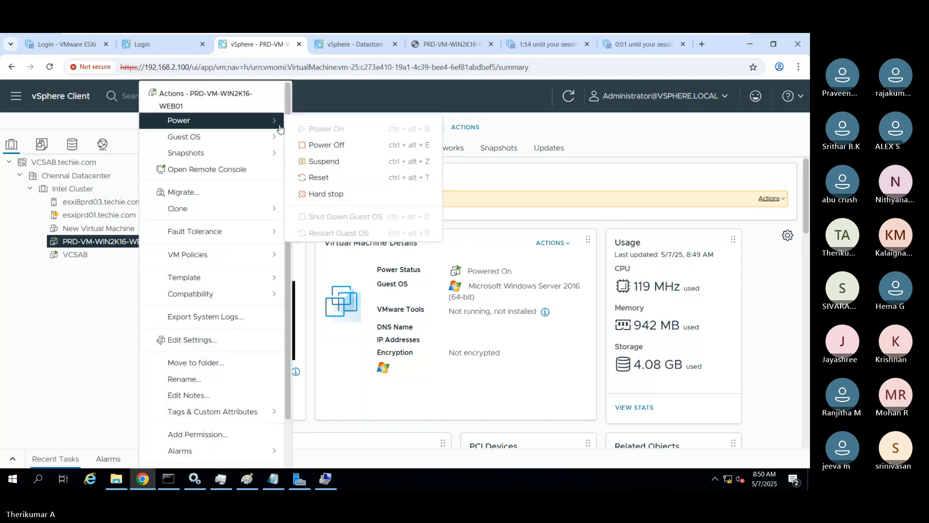
{"action": "left_click", "coordinate": [325, 145]}
{"action": "left_click", "coordinate": [524, 301]}
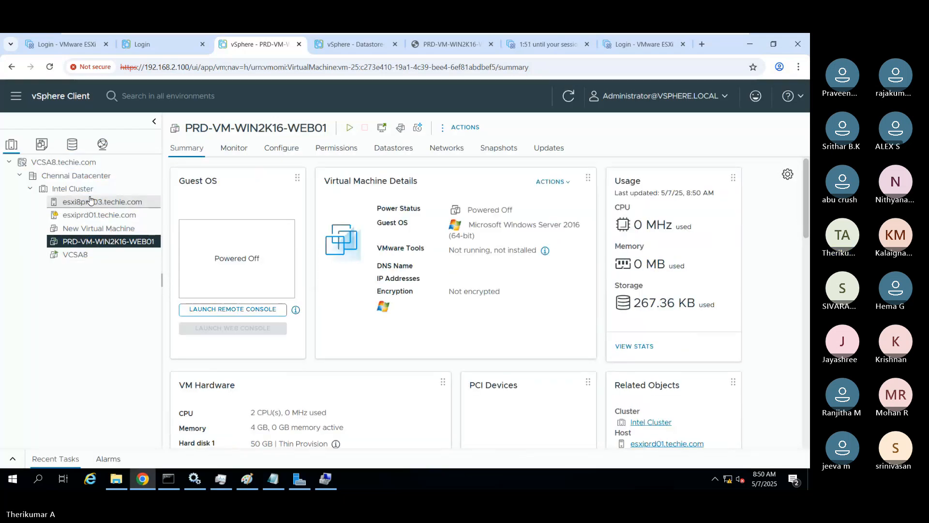
Start creating a new virtual machine from scratch on the host esxi8prd03.techie.com.
{"action": "right_click", "coordinate": [107, 204]}
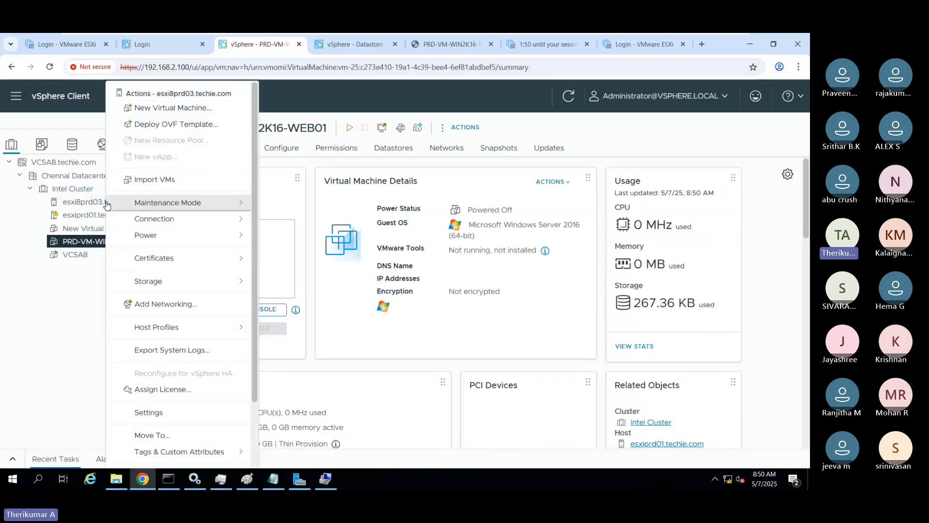
{"action": "left_click", "coordinate": [170, 108]}
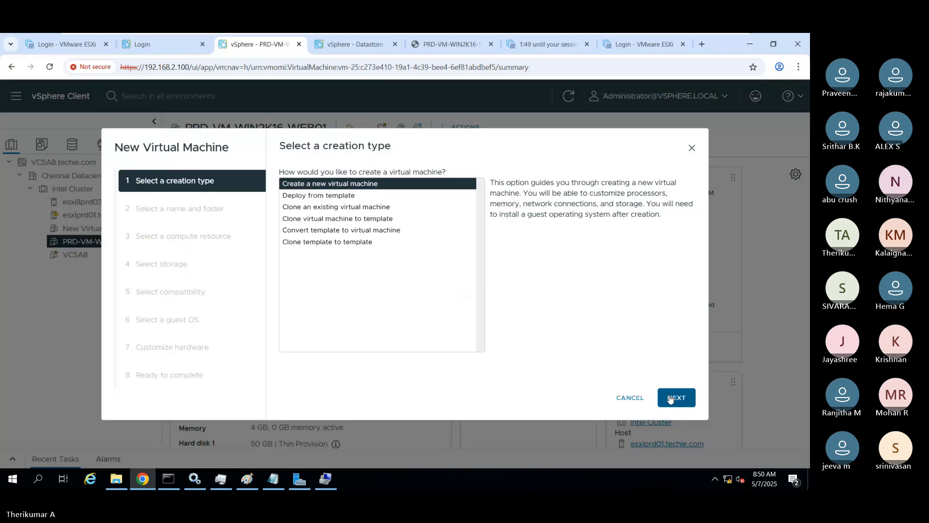
{"action": "left_click", "coordinate": [670, 399]}
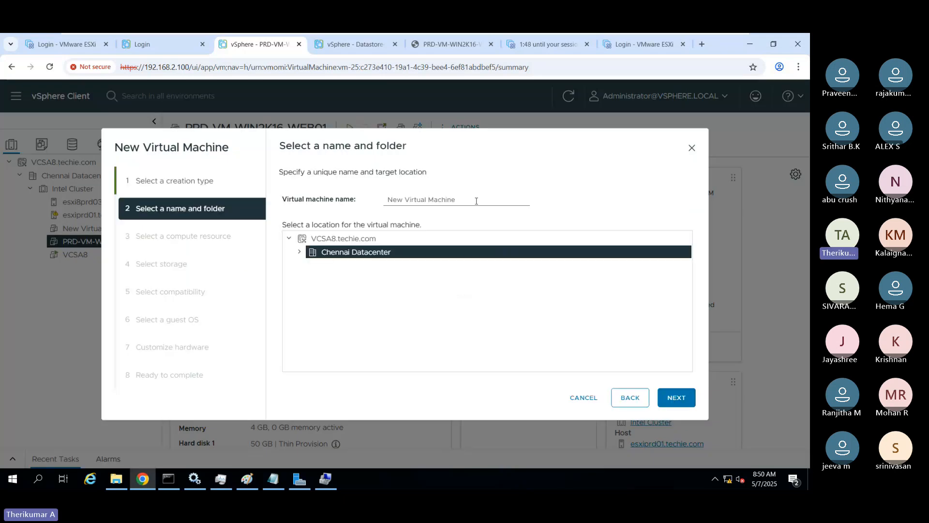
Copy the existing web server VM's name and adapt it to name the new VM PRD-VM-WIN2K16-WEB02 in Chennai Datacenter.
{"action": "triple_click", "coordinate": [476, 201]}
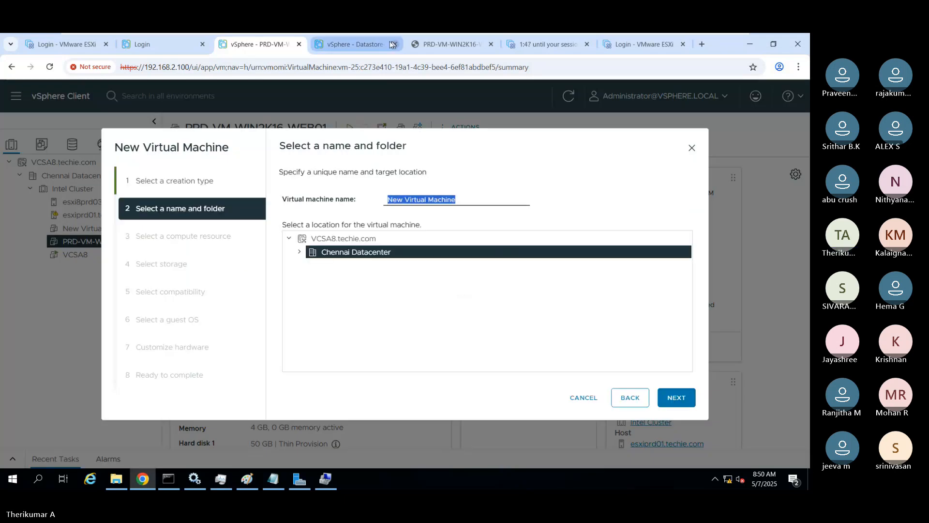
{"action": "left_click", "coordinate": [353, 44]}
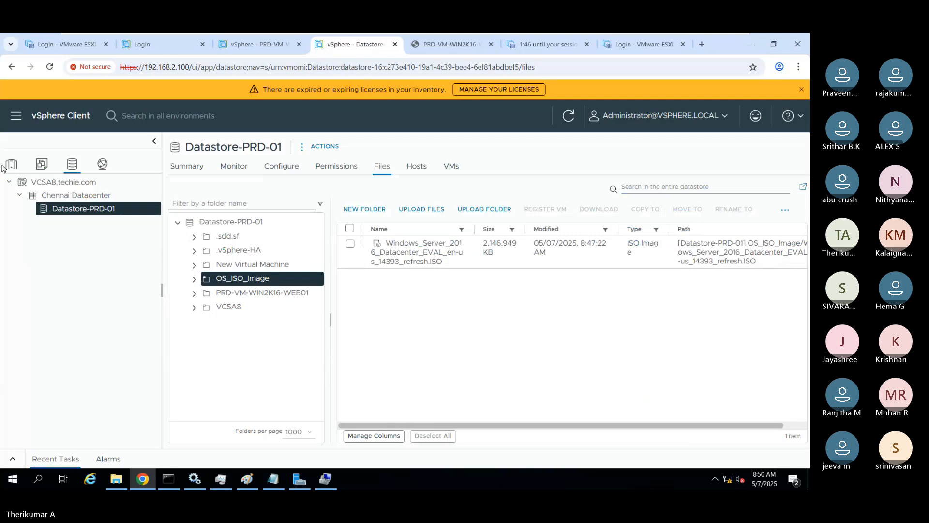
{"action": "left_click", "coordinate": [11, 165]}
{"action": "triple_click", "coordinate": [255, 148]}
{"action": "key", "text": "ctrl+c"}
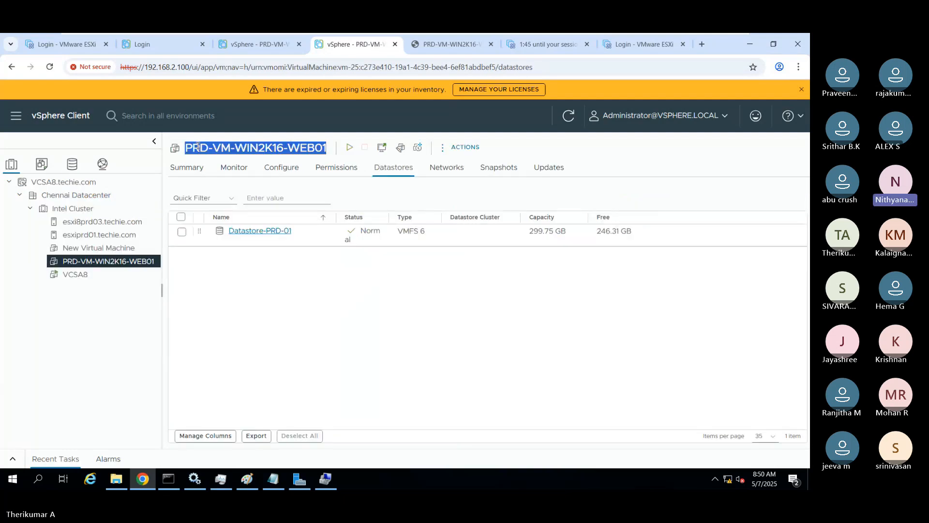
{"action": "left_click", "coordinate": [258, 45]}
{"action": "key", "text": "ctrl+v"}
{"action": "key", "text": "BackSpace"}
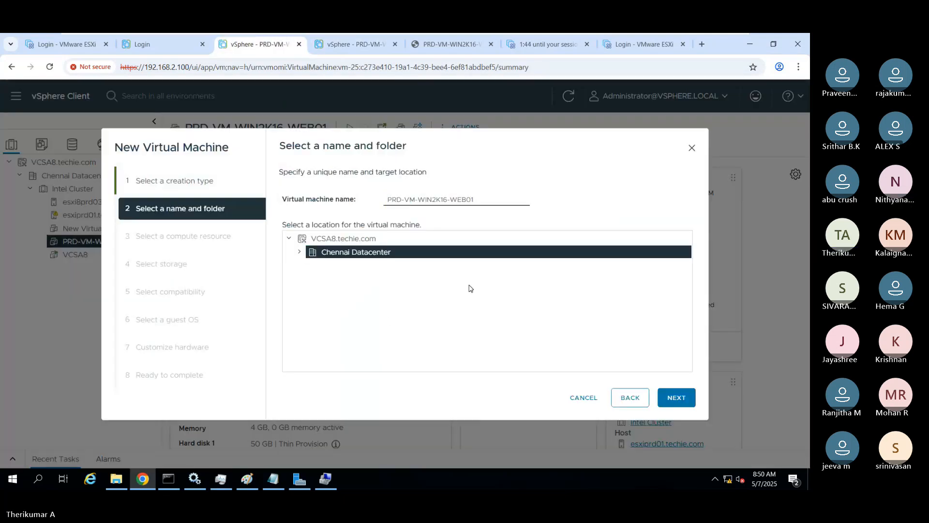
{"action": "type", "text": "2"}
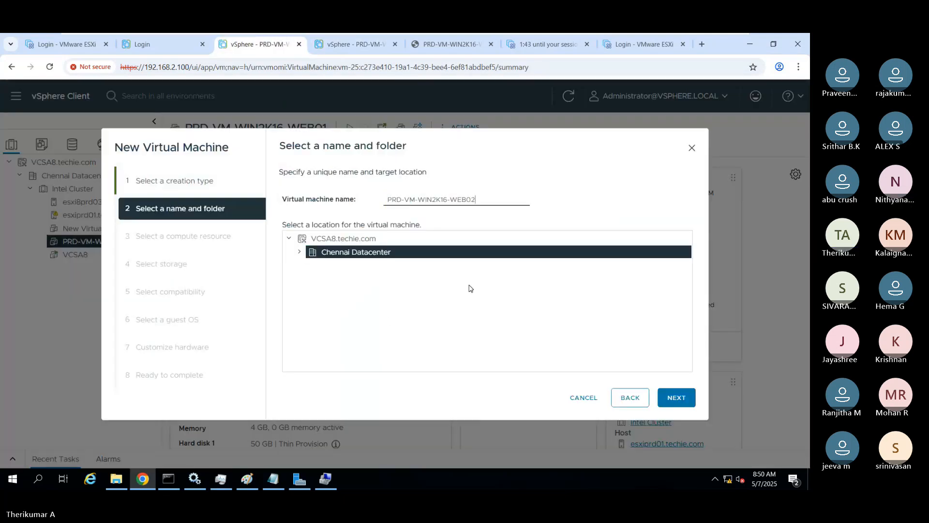
{"action": "left_click", "coordinate": [679, 398]}
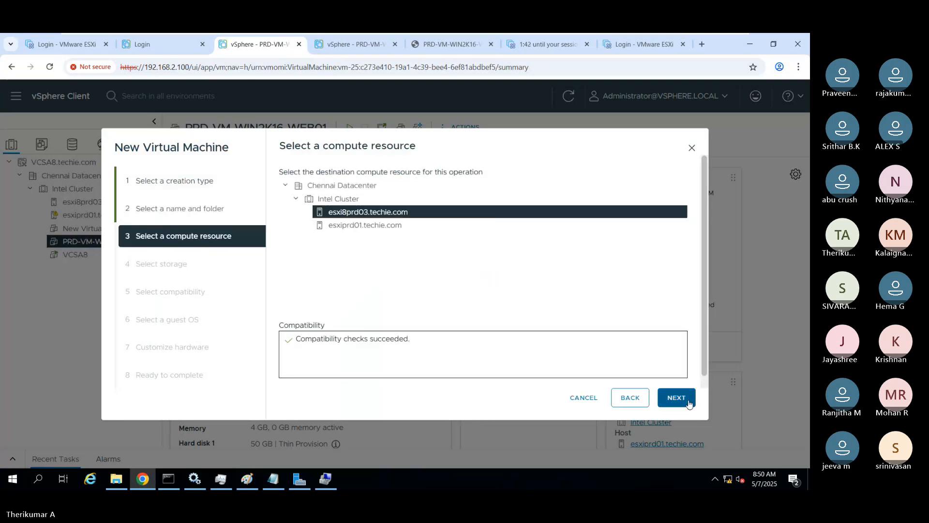
Assign the new VM to host esxi8prd03.techie.com and store it on Datastore-PRD-01.
{"action": "left_click", "coordinate": [688, 403]}
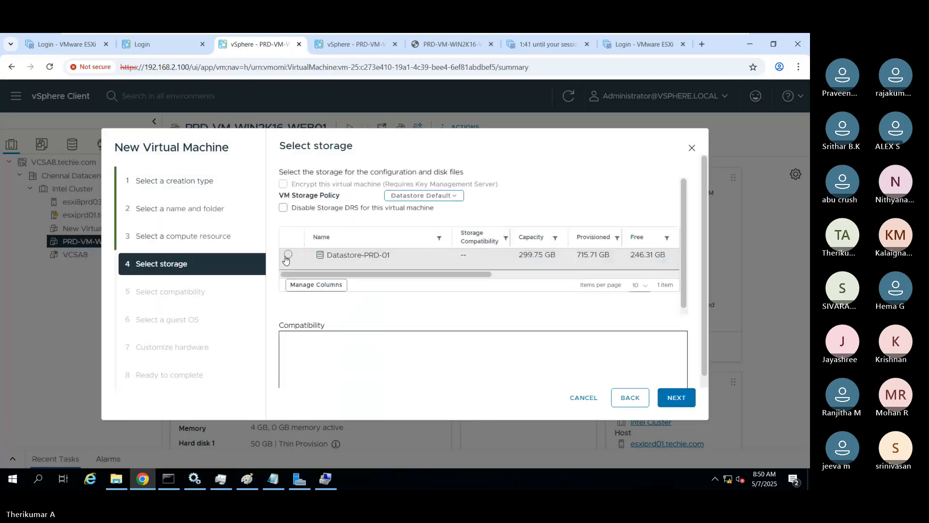
{"action": "left_click", "coordinate": [287, 256]}
{"action": "left_click", "coordinate": [684, 400]}
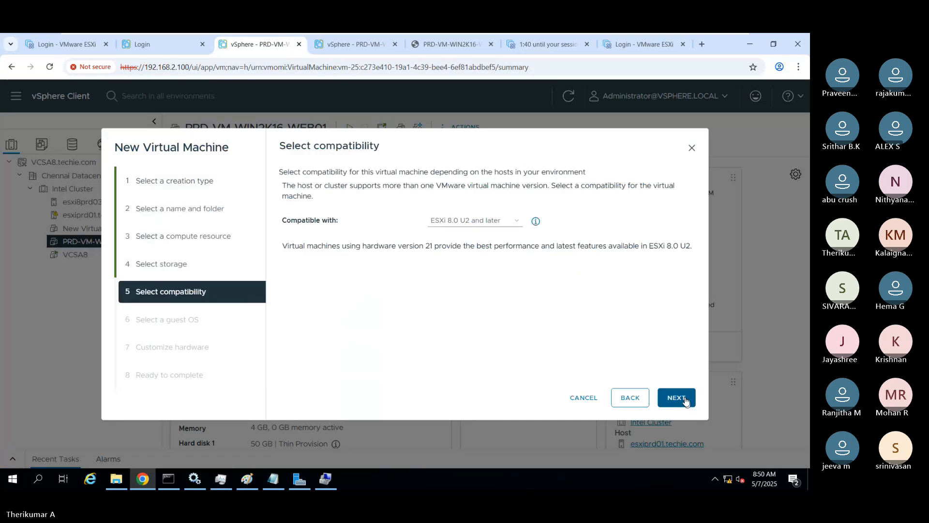
Accept ESXi 8.0 U2 and later compatibility and set the guest OS version to Microsoft Windows Server 2016 (64-bit).
{"action": "left_click", "coordinate": [686, 401]}
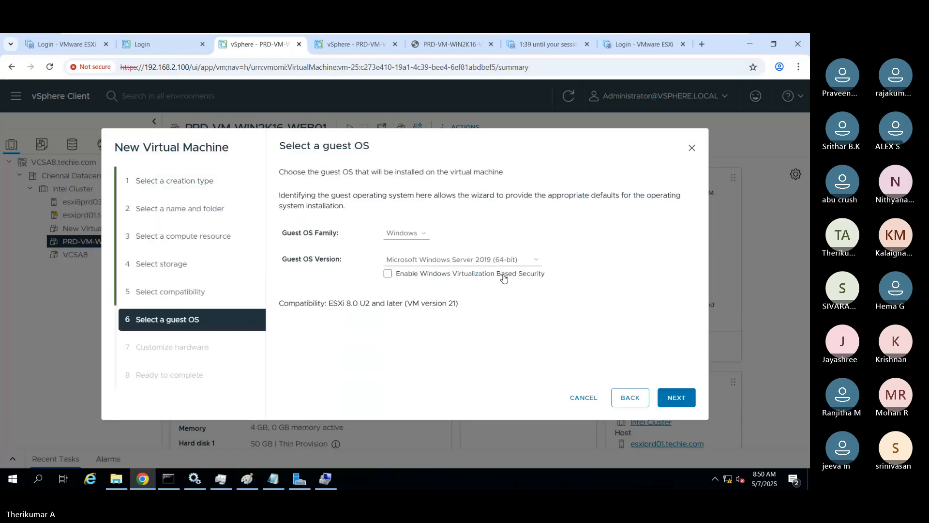
{"action": "left_click", "coordinate": [442, 260]}
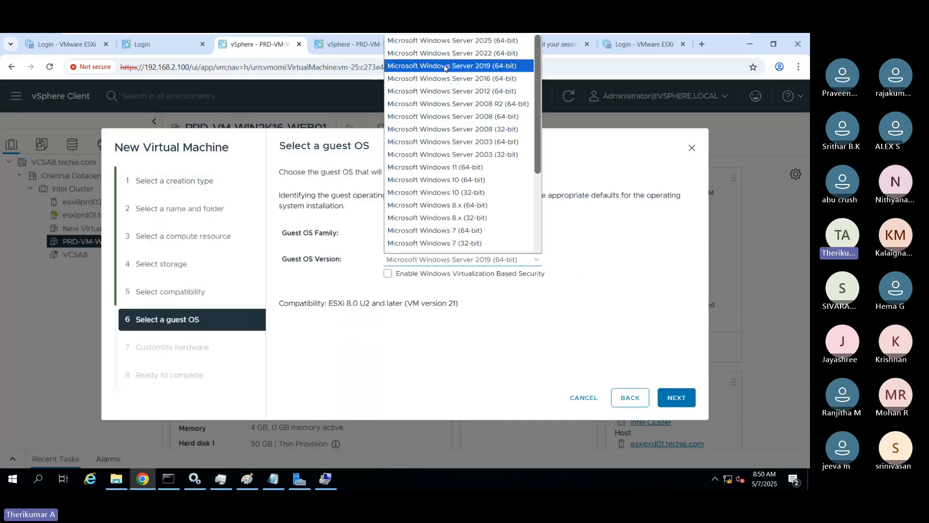
{"action": "left_click", "coordinate": [446, 78]}
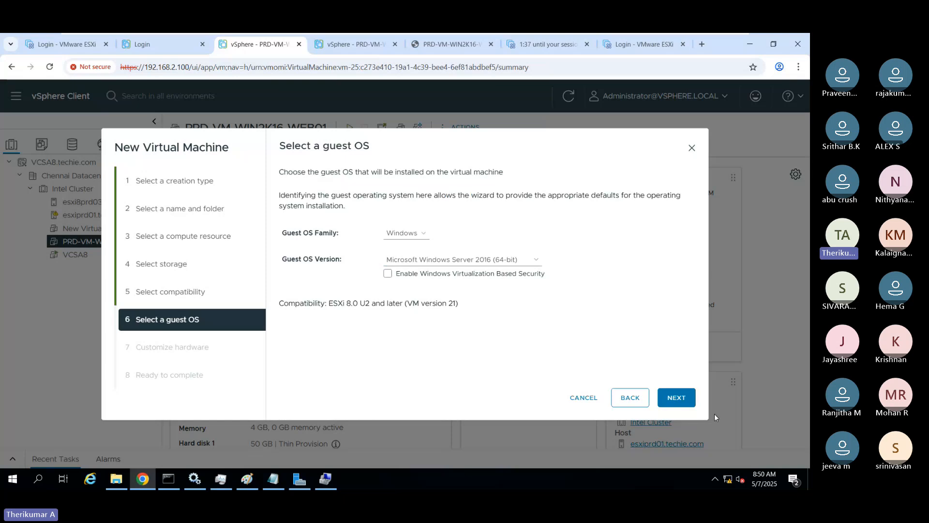
{"action": "left_click", "coordinate": [677, 399]}
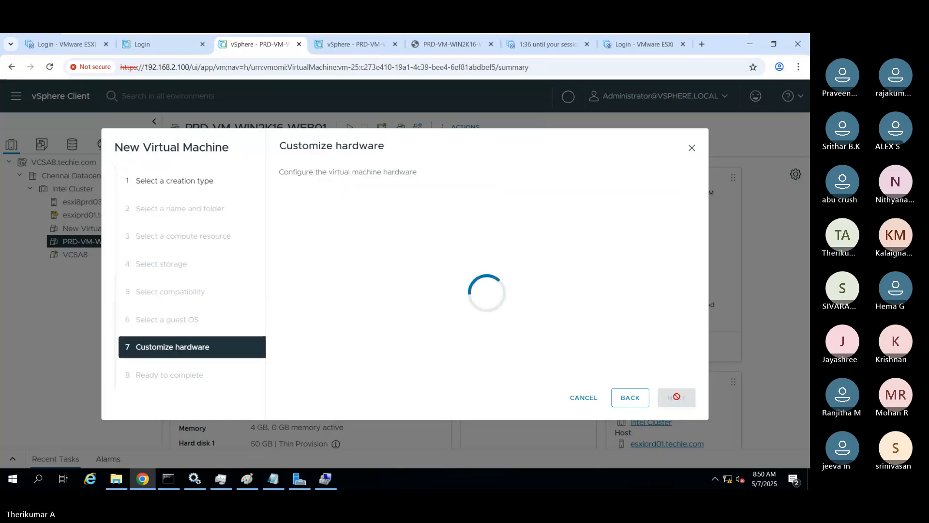
Set the new hard disk's size to 60 GB with Thick Provision Lazy Zeroed disk provisioning.
{"action": "left_click", "coordinate": [372, 290]}
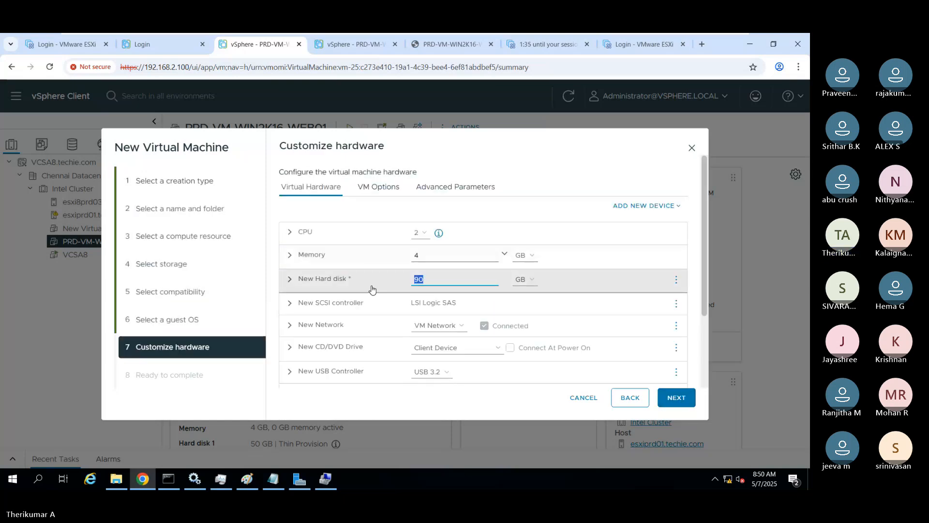
{"action": "type", "text": "50"}
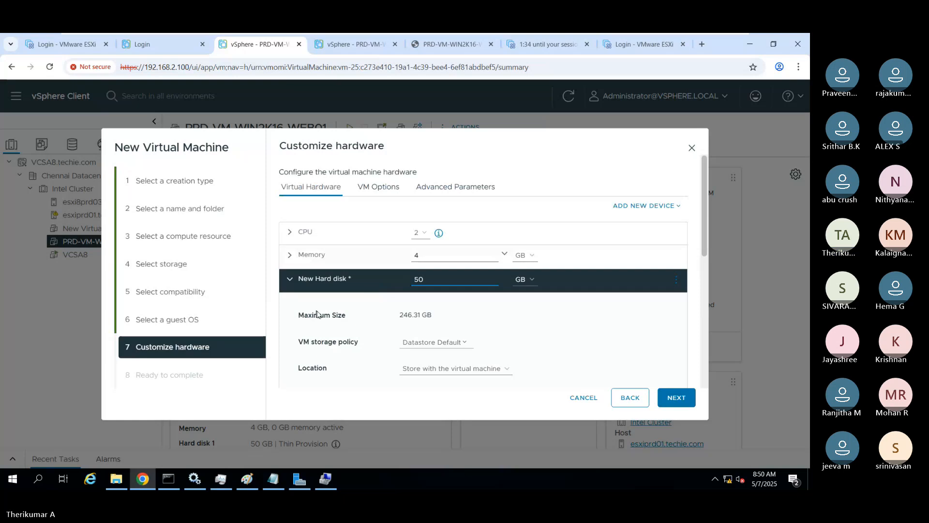
{"action": "scroll", "coordinate": [332, 315], "scroll_direction": "down", "scroll_amount": 1}
{"action": "scroll", "coordinate": [485, 281], "scroll_direction": "up", "scroll_amount": 1}
{"action": "key", "text": "BackSpace"}
{"action": "key", "text": "BackSpace"}
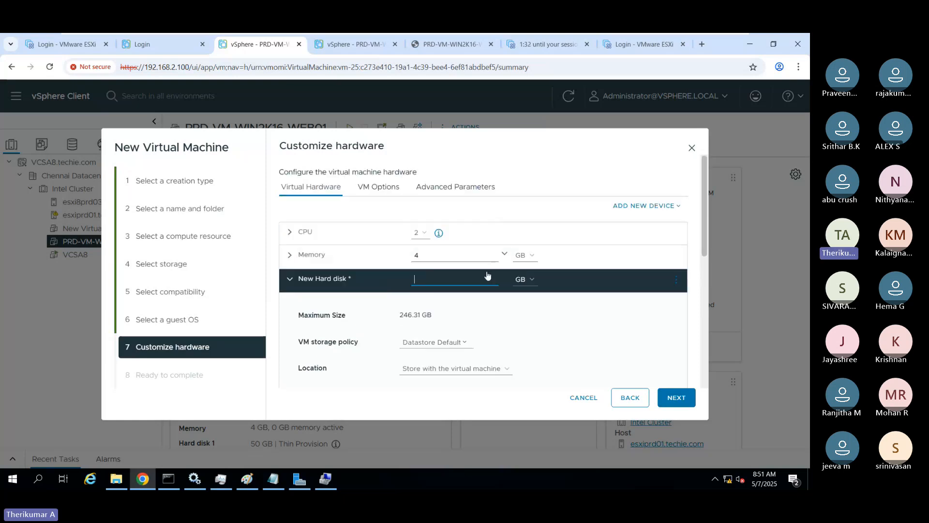
{"action": "type", "text": "60"}
{"action": "scroll", "coordinate": [487, 275], "scroll_direction": "down", "scroll_amount": 1}
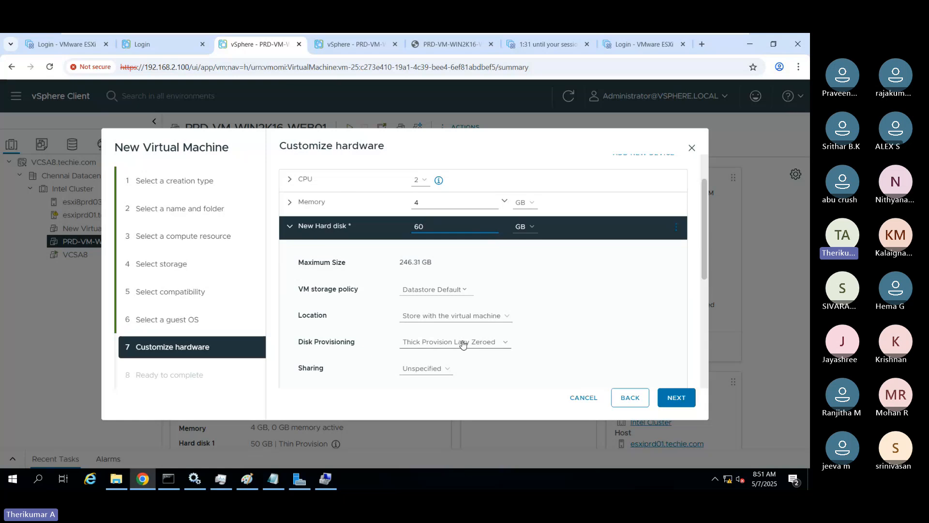
{"action": "left_click", "coordinate": [457, 342]}
{"action": "left_click", "coordinate": [453, 380]}
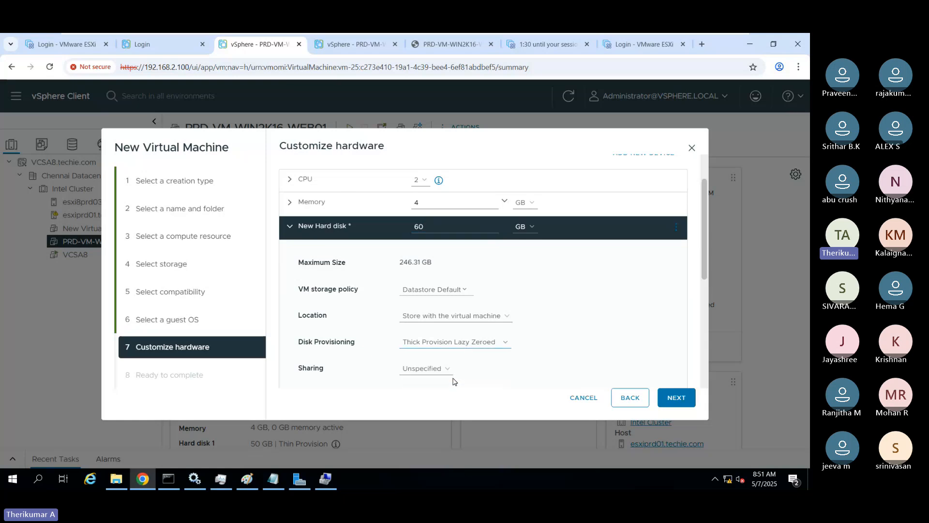
{"action": "left_click", "coordinate": [291, 227]}
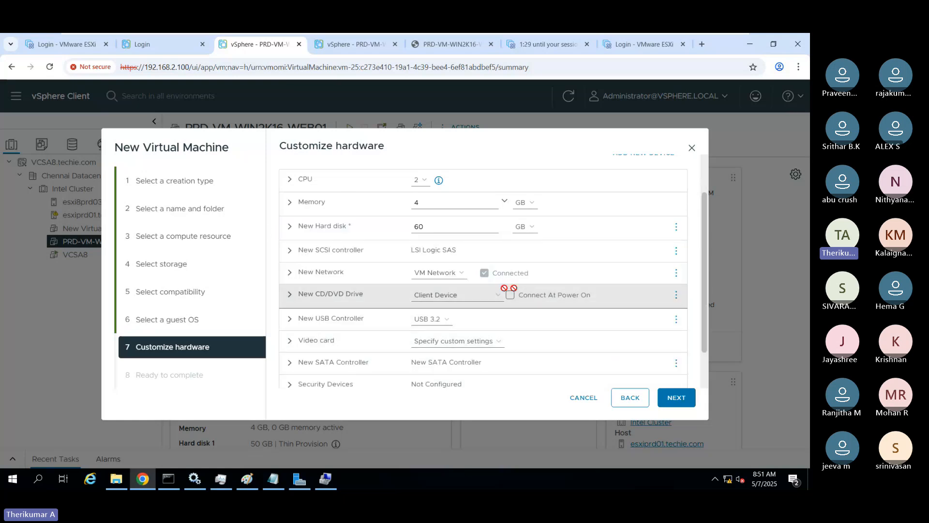
Attach the Windows Server 2016 Datacenter datastore ISO from Datastore-PRD-01's OS_ISO_Image folder to the new CD/DVD drive.
{"action": "left_click", "coordinate": [436, 295]}
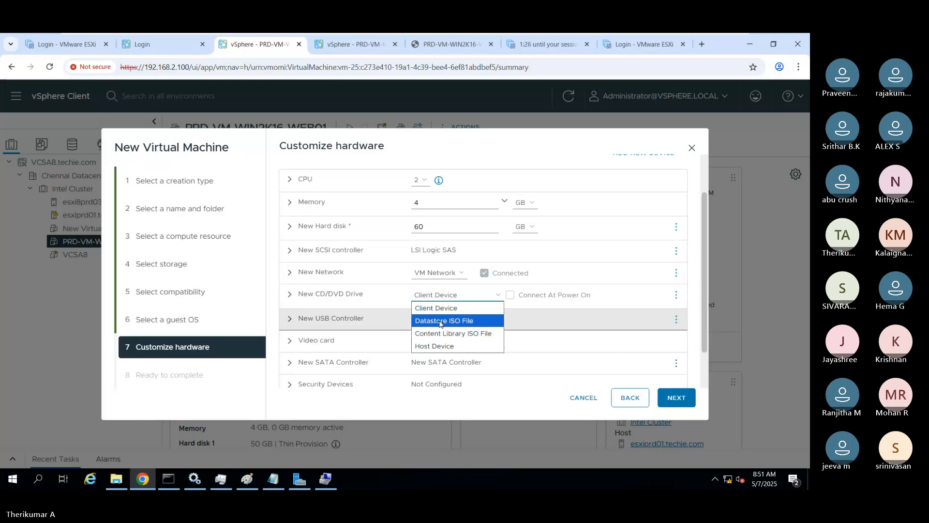
{"action": "left_click", "coordinate": [443, 321]}
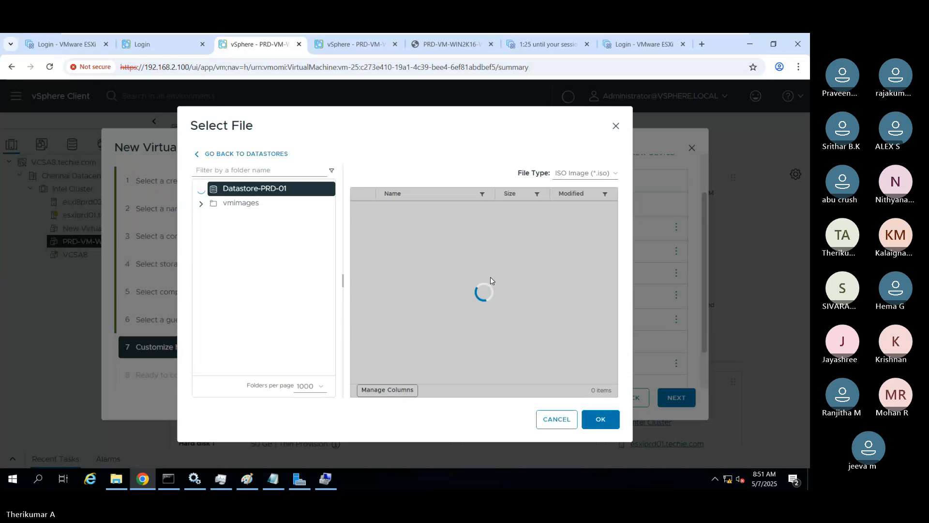
{"action": "left_click", "coordinate": [266, 246]}
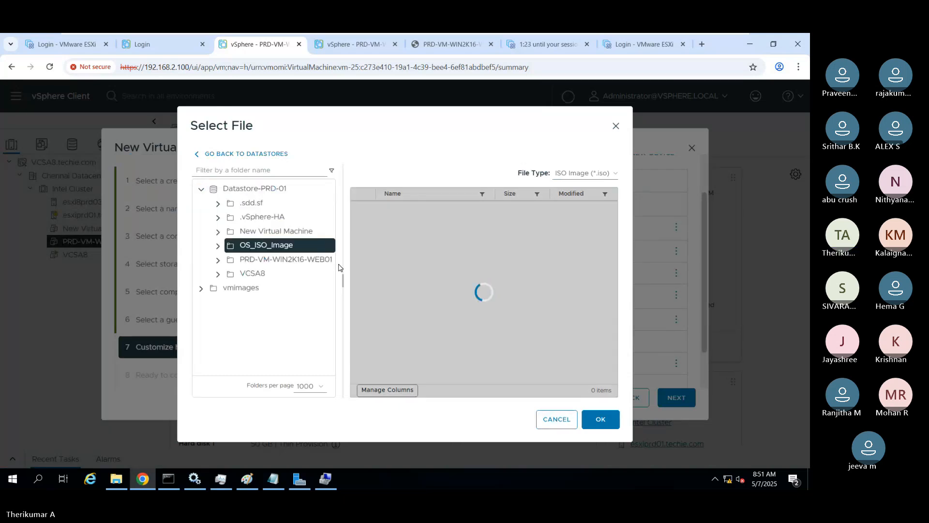
{"action": "left_click", "coordinate": [360, 207]}
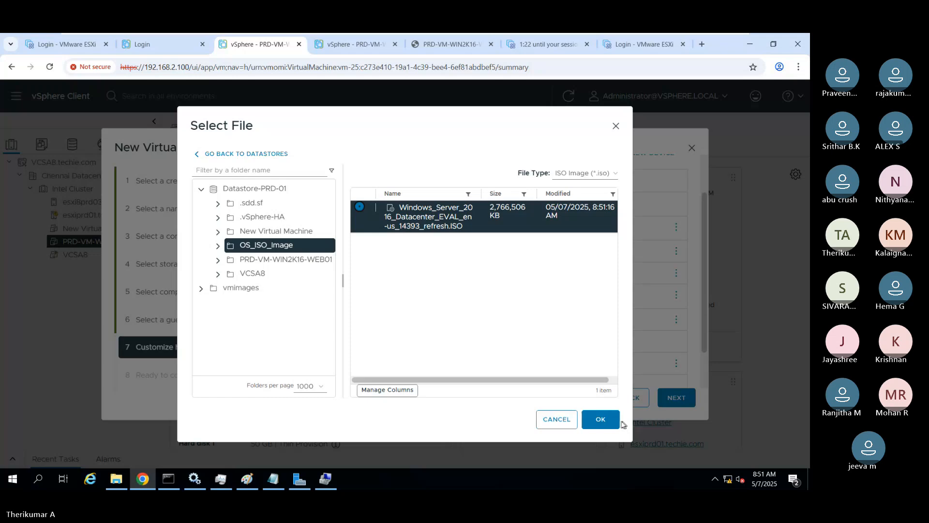
{"action": "left_click", "coordinate": [603, 419]}
Set the new CD/DVD drive to connect at power on and finish creating the virtual machine.
{"action": "left_click", "coordinate": [511, 295]}
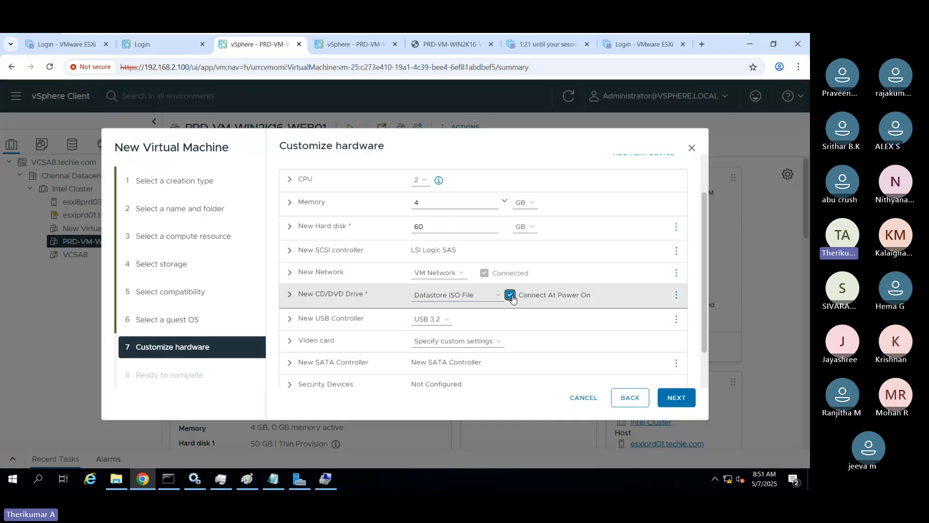
{"action": "left_click", "coordinate": [319, 294]}
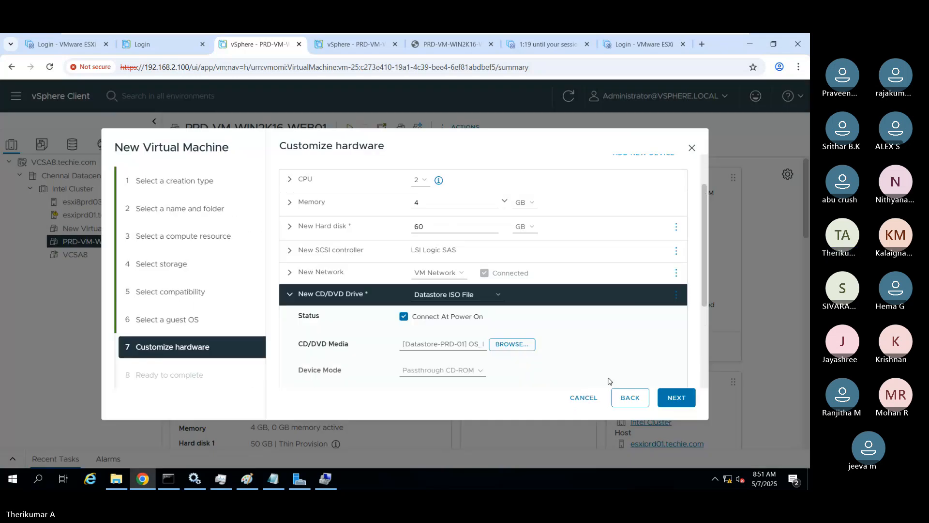
{"action": "left_click", "coordinate": [683, 398]}
{"action": "left_click", "coordinate": [682, 398]}
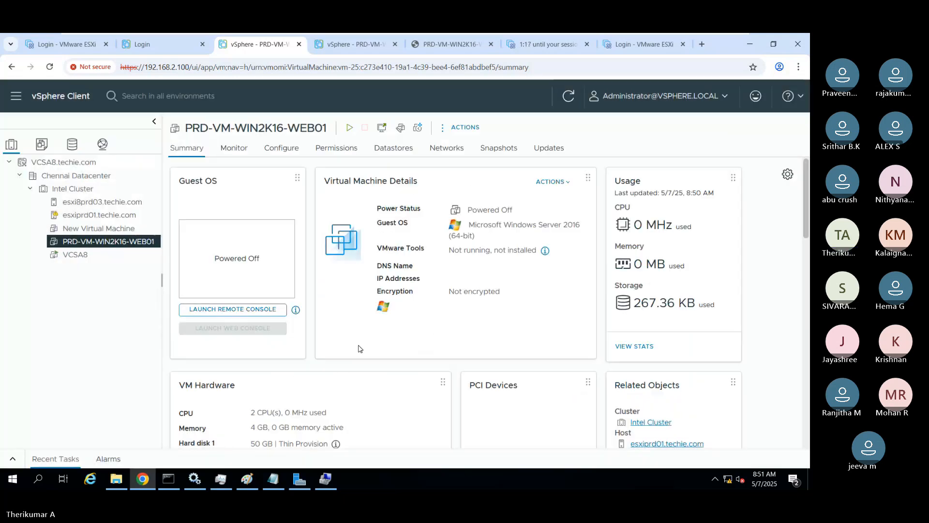
Power on PRD-VM-WIN2K16-WEB02 and close the old web console browser tab.
{"action": "left_click", "coordinate": [137, 257]}
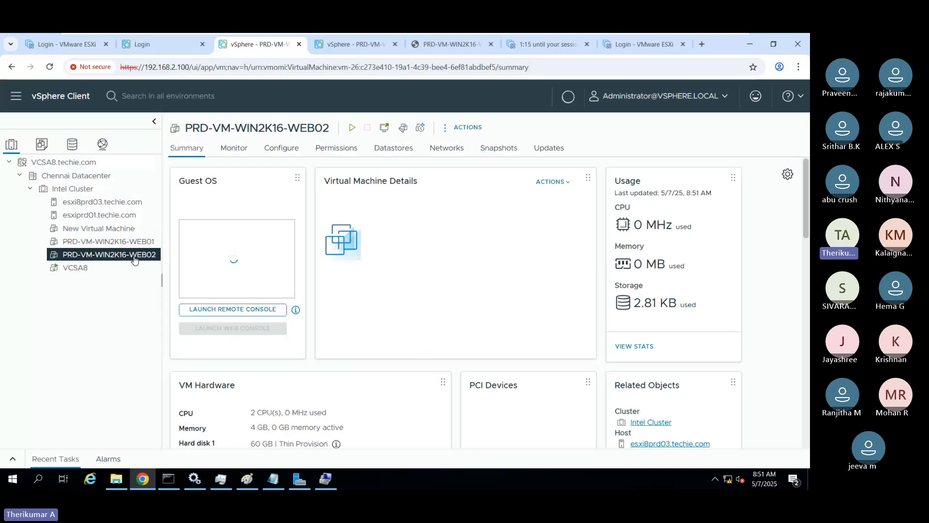
{"action": "right_click", "coordinate": [134, 260]}
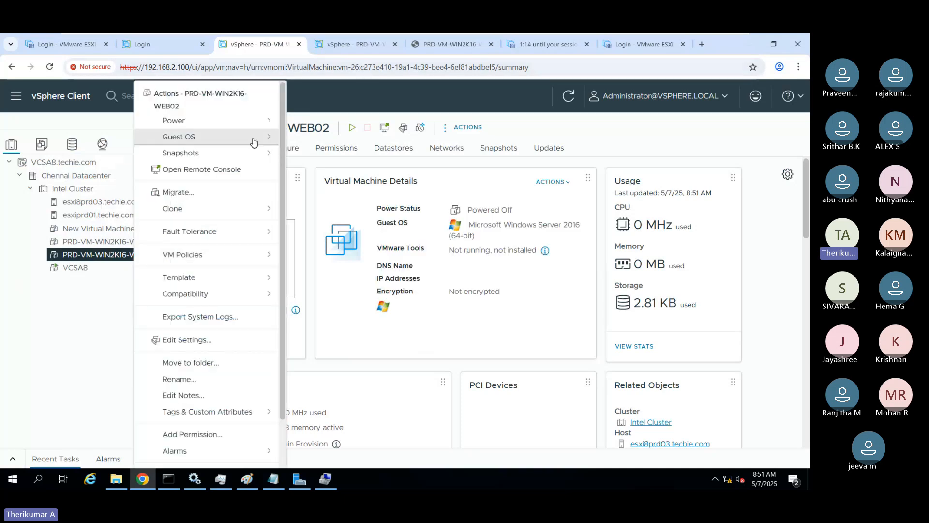
{"action": "left_click", "coordinate": [422, 308]}
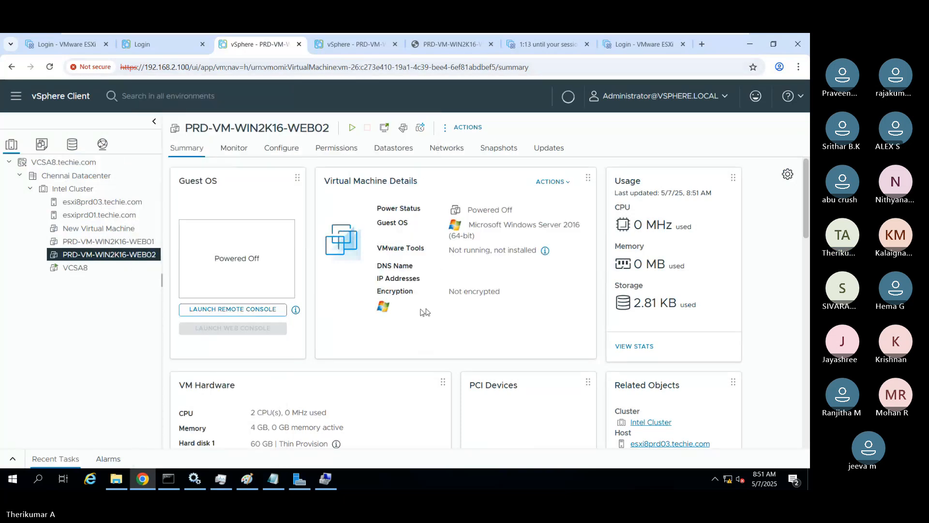
{"action": "left_click", "coordinate": [473, 44]}
{"action": "left_click", "coordinate": [491, 44]}
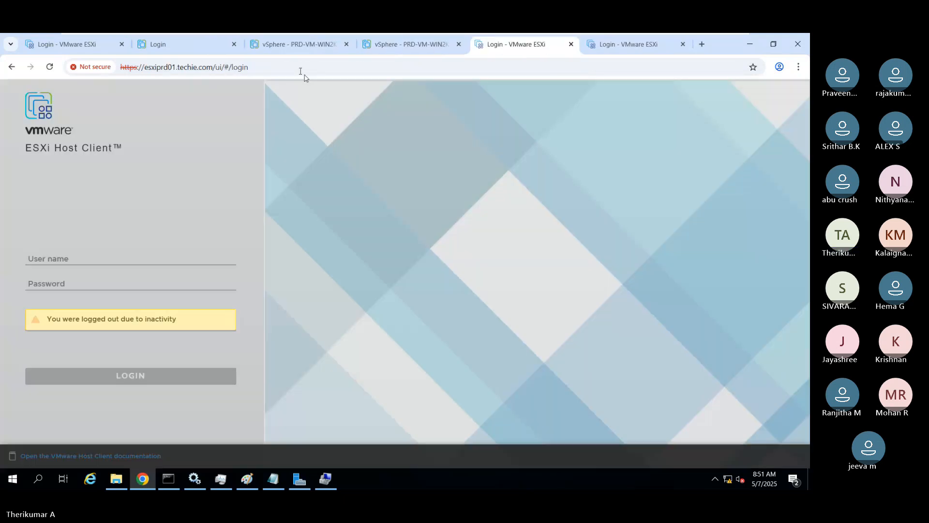
Launch the web console of PRD-VM-WIN2K16-WEB02 and send Ctrl+Alt+Delete to the guest.
{"action": "left_click", "coordinate": [299, 45]}
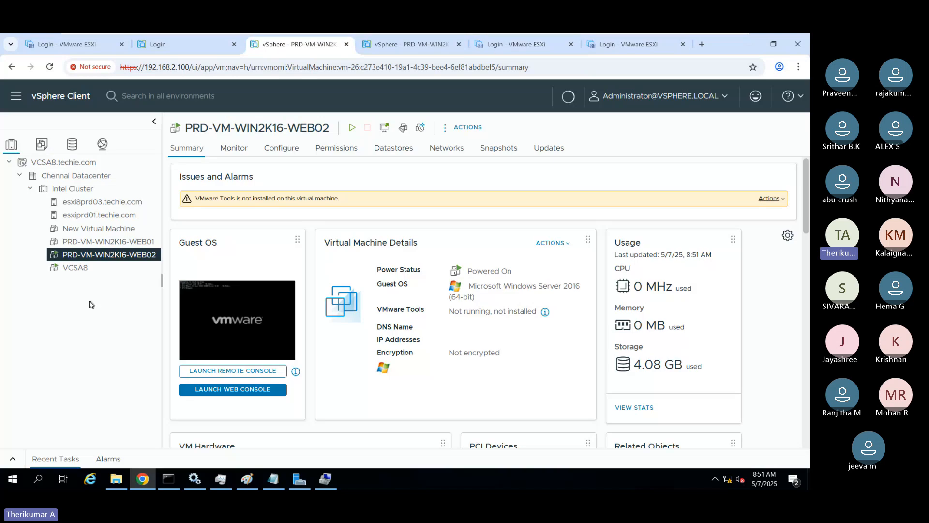
{"action": "left_click", "coordinate": [230, 394]}
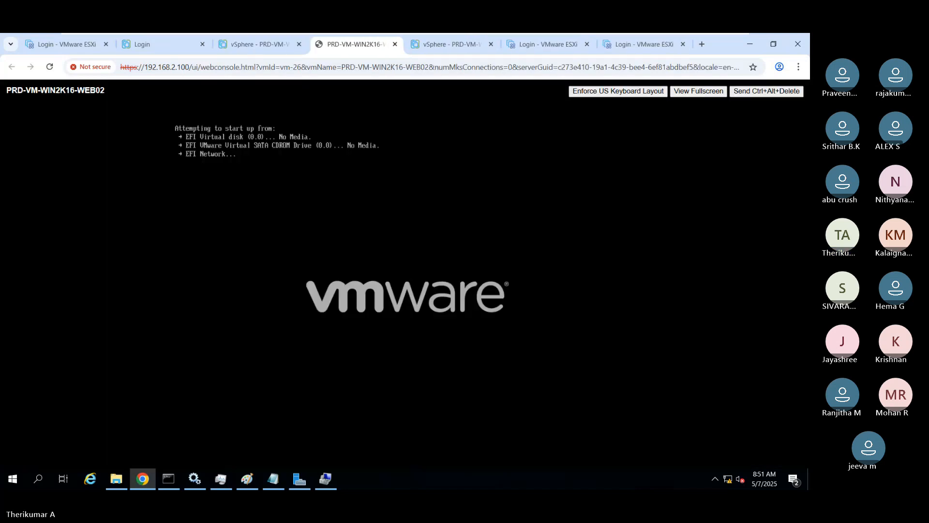
{"action": "left_click", "coordinate": [744, 96]}
Try to connect CD/DVD drive 1 with its datastore ISO in the settings of PRD-VM-WIN2K16-WEB02, and dismiss the task notification.
{"action": "left_click", "coordinate": [258, 46]}
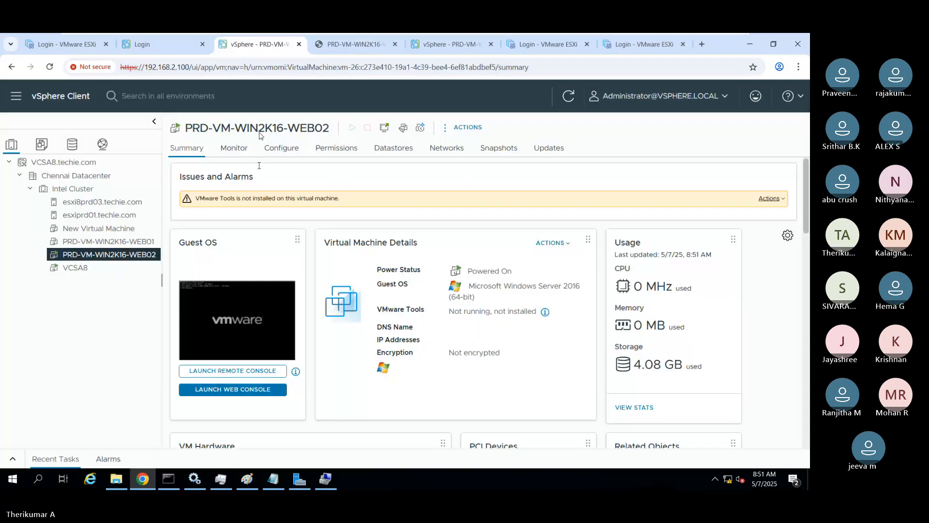
{"action": "right_click", "coordinate": [94, 255]}
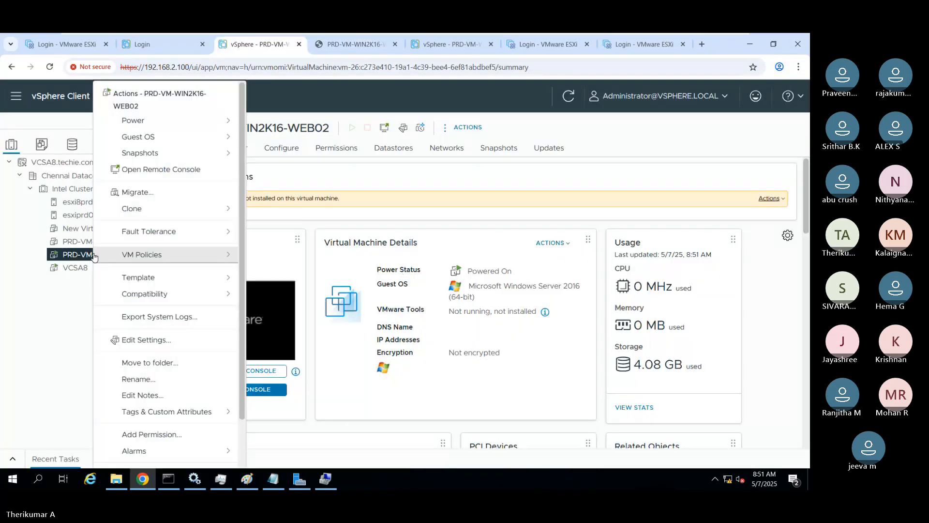
{"action": "left_click", "coordinate": [257, 425]}
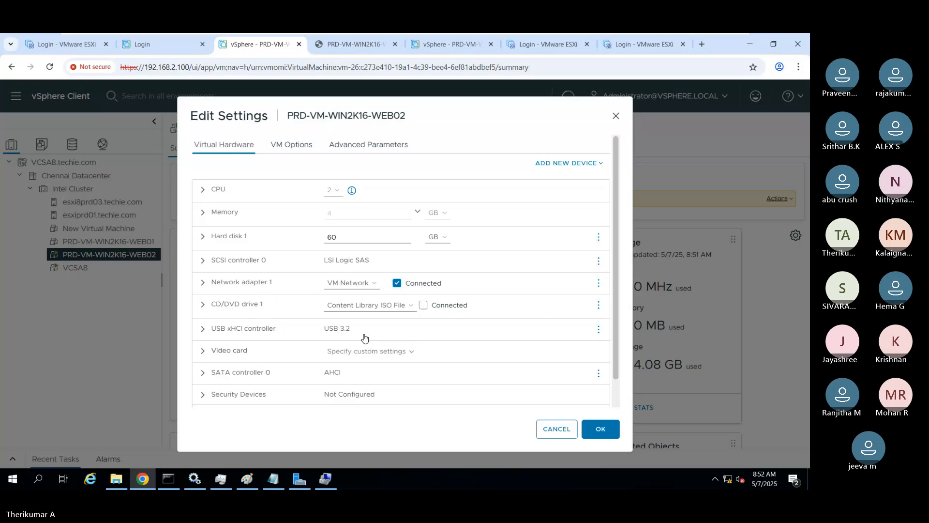
{"action": "left_click", "coordinate": [202, 305]}
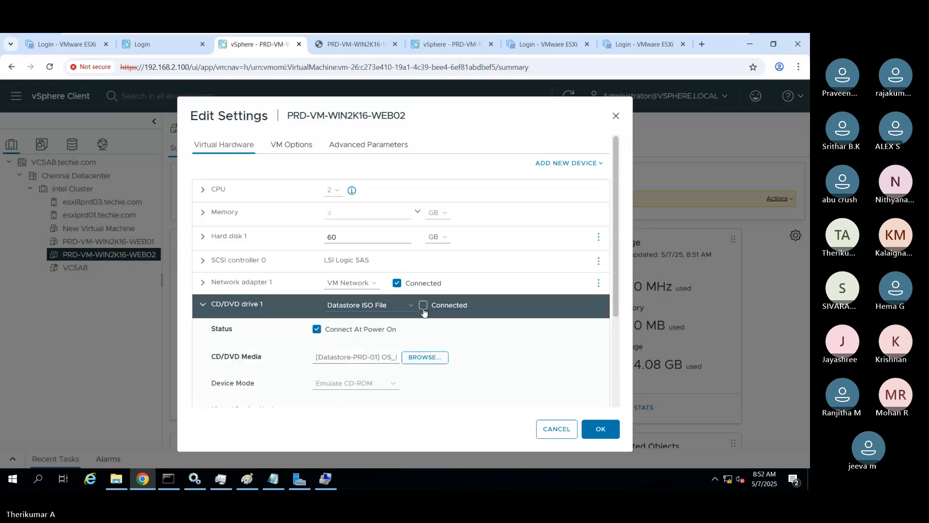
{"action": "left_click", "coordinate": [423, 306]}
{"action": "left_click", "coordinate": [600, 429]}
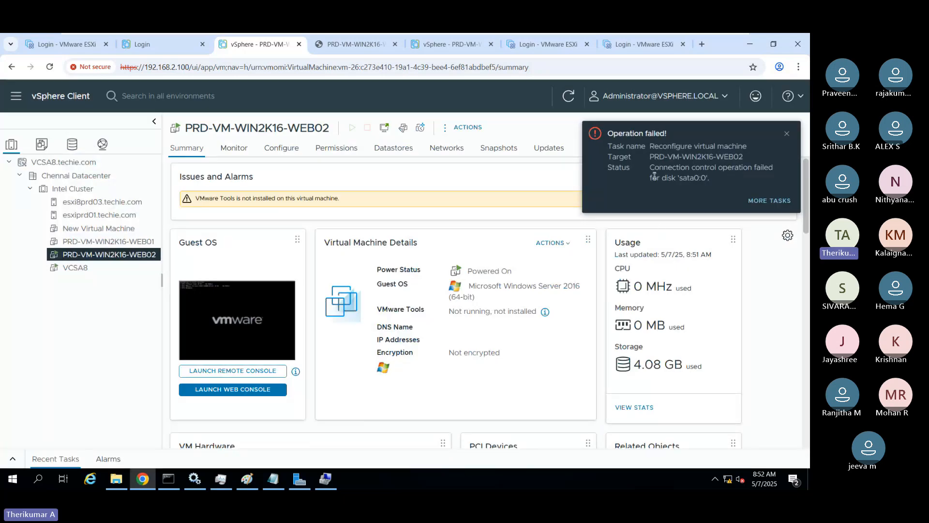
{"action": "left_click_drag", "start_coordinate": [655, 168], "coordinate": [717, 188]}
{"action": "left_click", "coordinate": [716, 185]}
{"action": "left_click", "coordinate": [785, 135]}
Take the Windows Server 2019 DC virtual machine out of full screen, switch to the Microsoft Teams meeting and stop sharing the screen.
{"action": "mouse_move", "coordinate": [380, 35]}
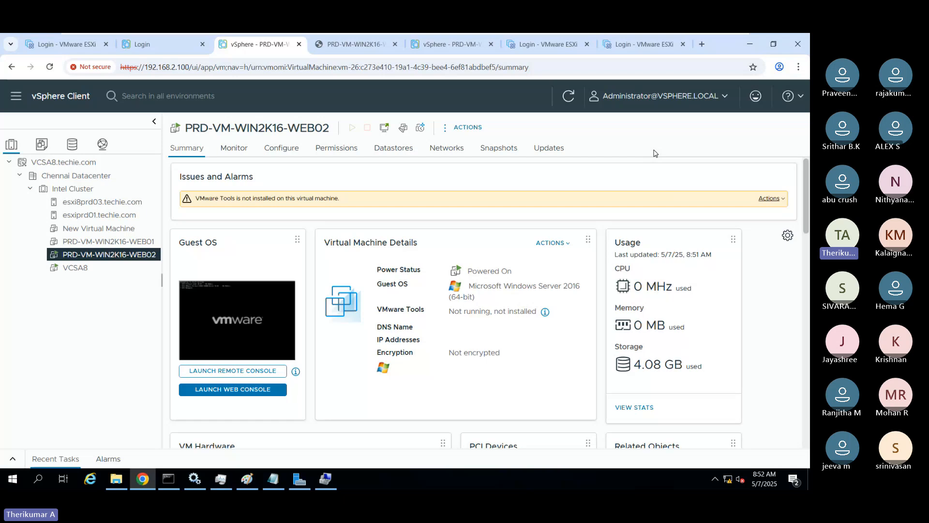
{"action": "mouse_move", "coordinate": [603, 35]}
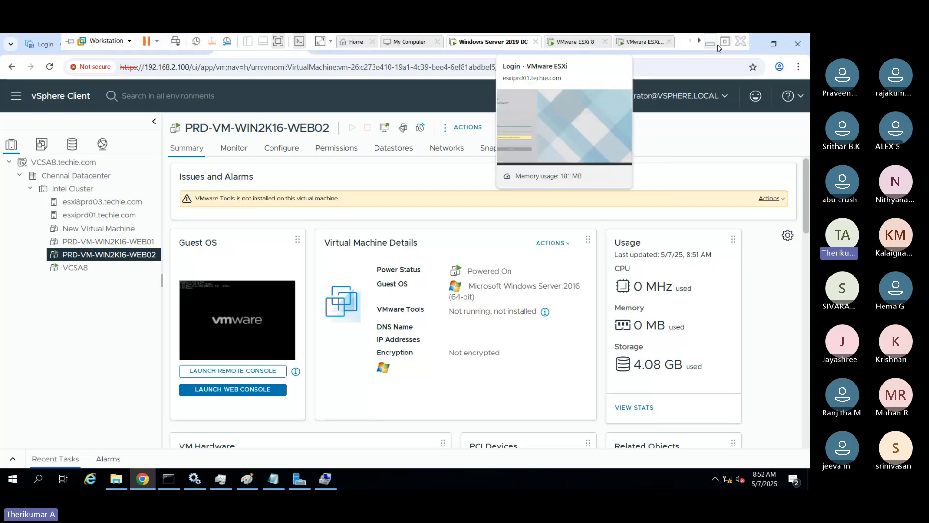
{"action": "left_click", "coordinate": [724, 44]}
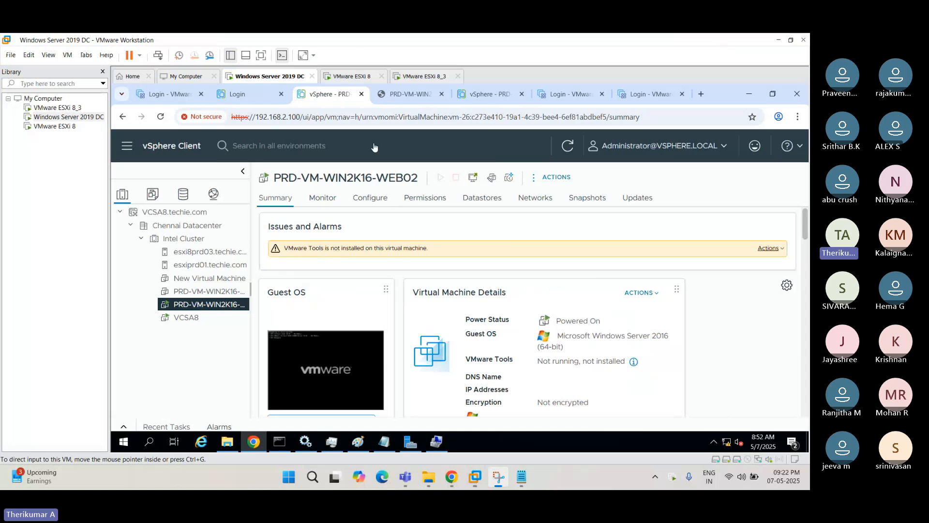
{"action": "mouse_move", "coordinate": [409, 473]}
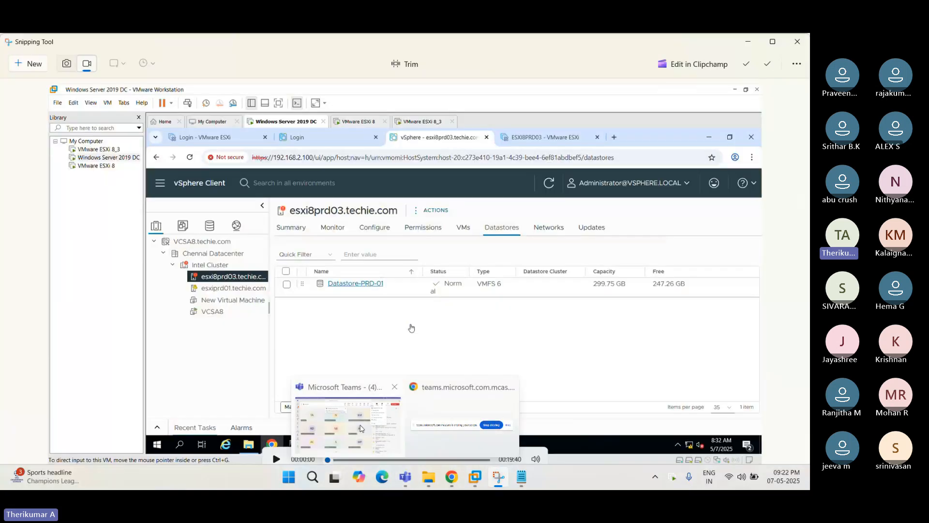
{"action": "left_click", "coordinate": [360, 425]}
{"action": "left_click", "coordinate": [482, 127]}
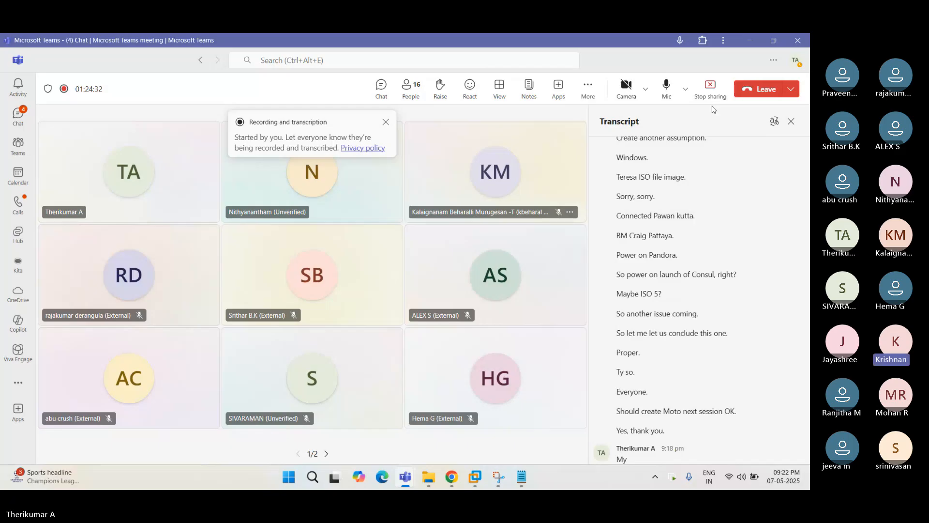
{"action": "left_click", "coordinate": [711, 89]}
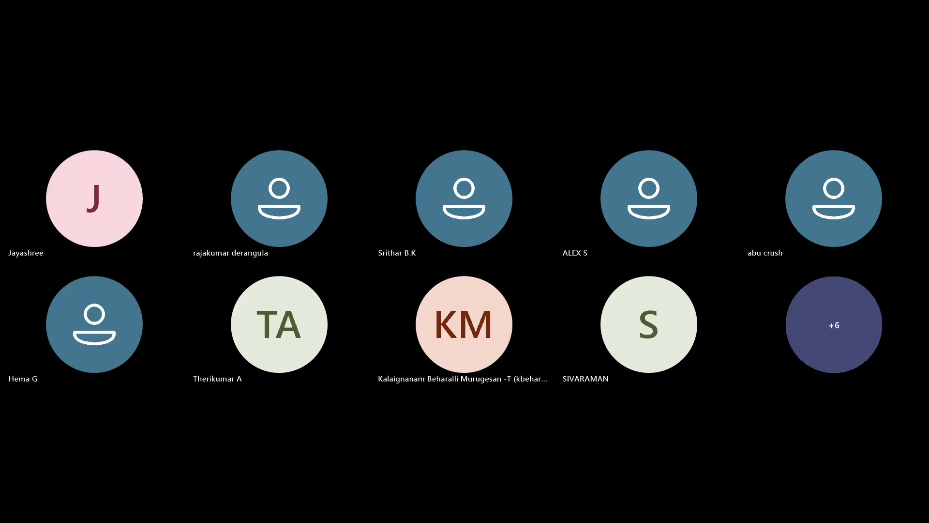